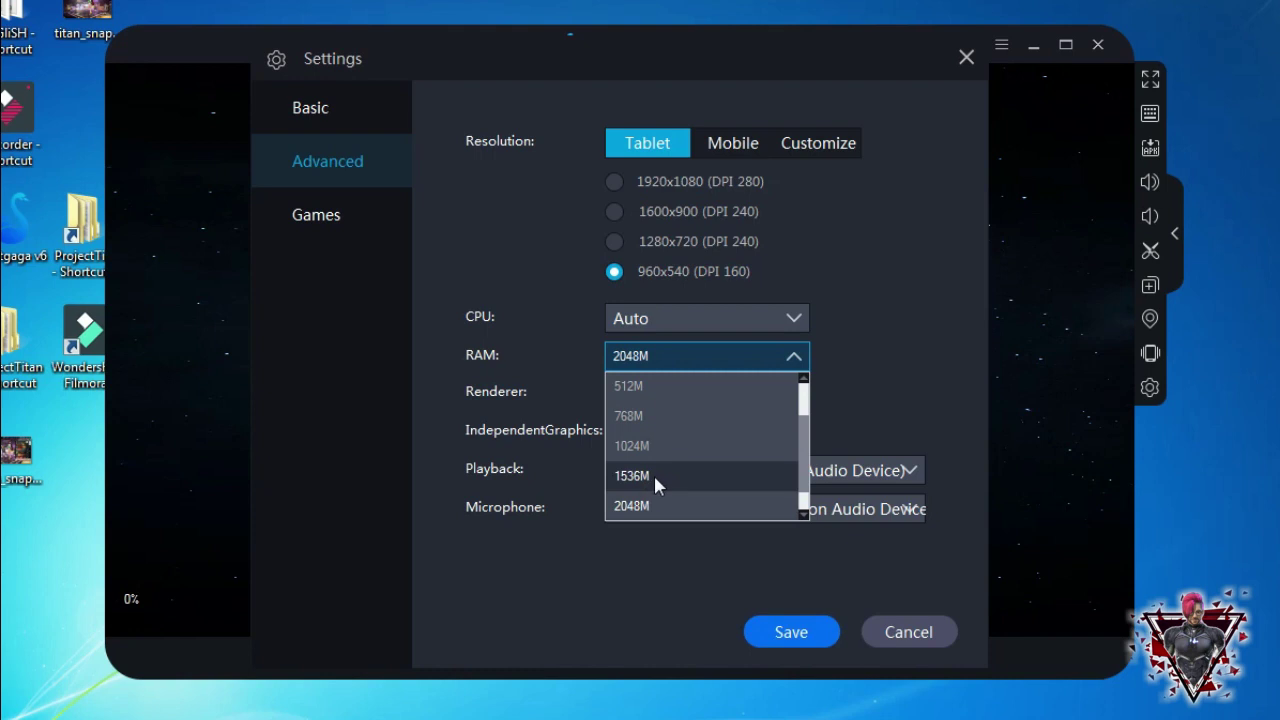
Set the emulator's RAM to 1536M and its renderer to DirectX, with IndependentGraphics enabled.
left_click(641, 474)
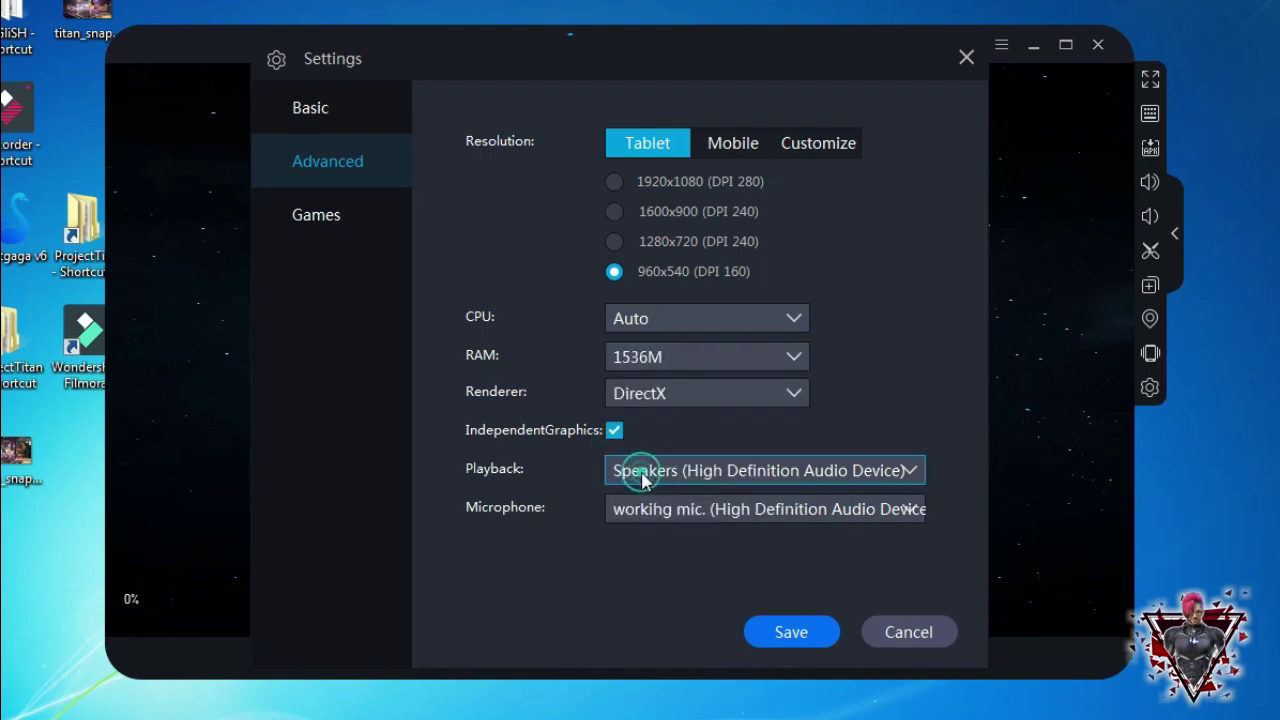
left_click(686, 390)
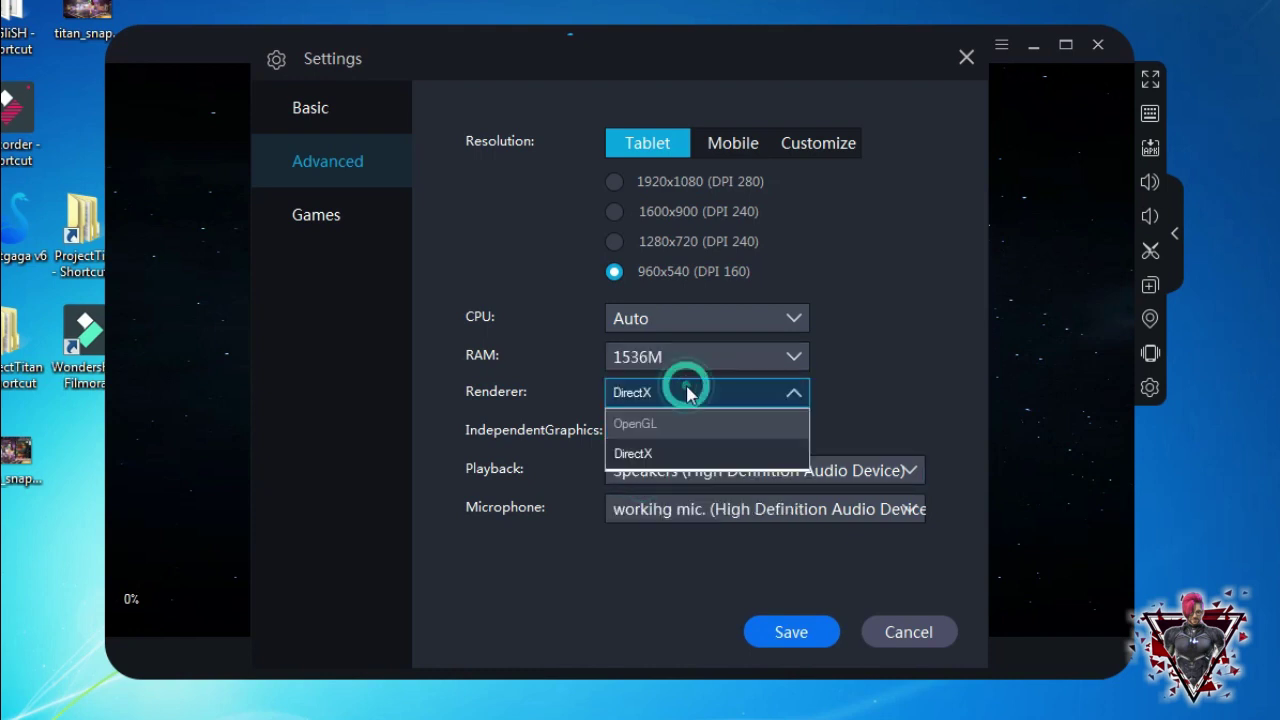
left_click(650, 453)
left_click(615, 432)
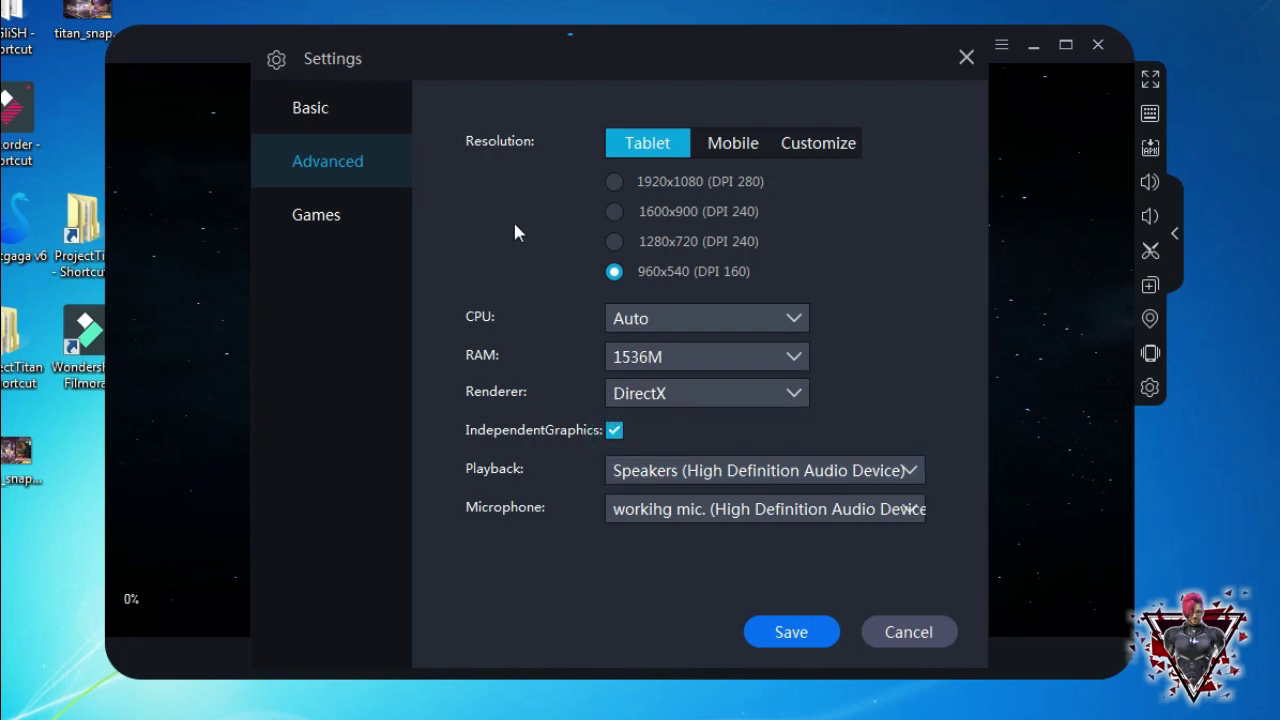
Set PUBG MOBILE to Auto resolution and High render quality, and save the settings without rebooting.
left_click(310, 215)
left_click(582, 480)
left_click(551, 215)
left_click(577, 486)
left_click(545, 213)
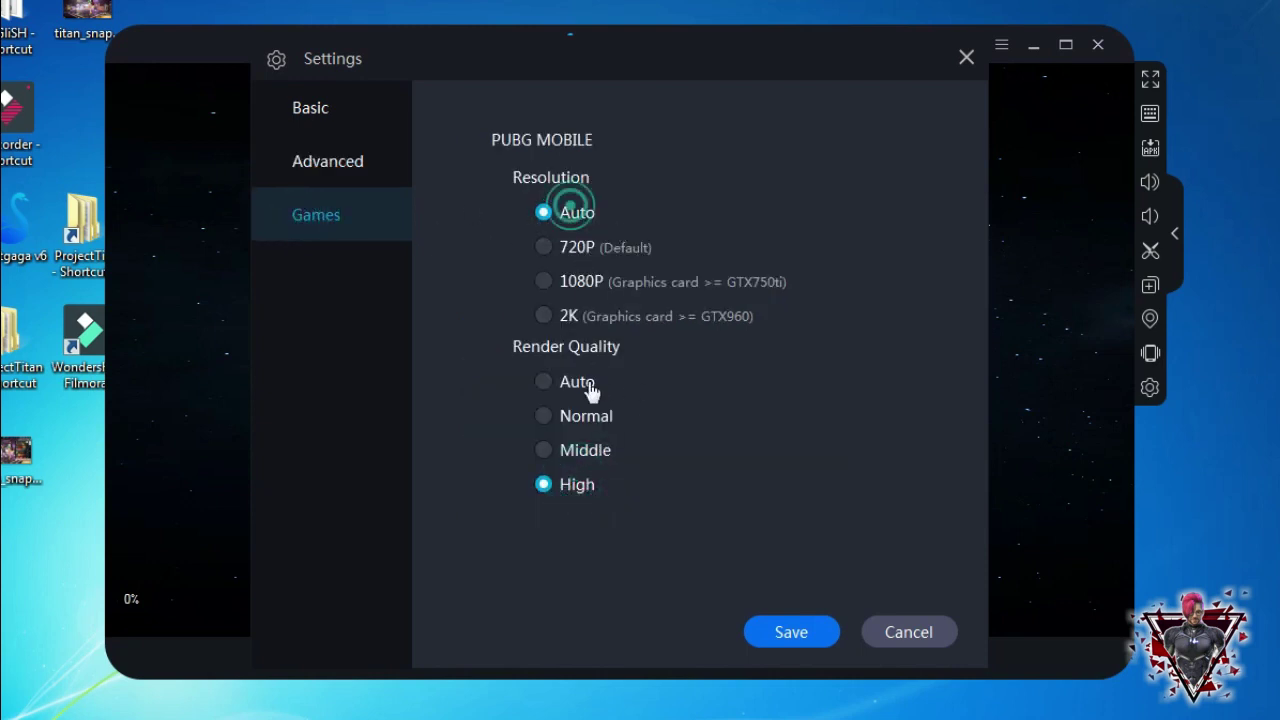
left_click(577, 486)
left_click(791, 630)
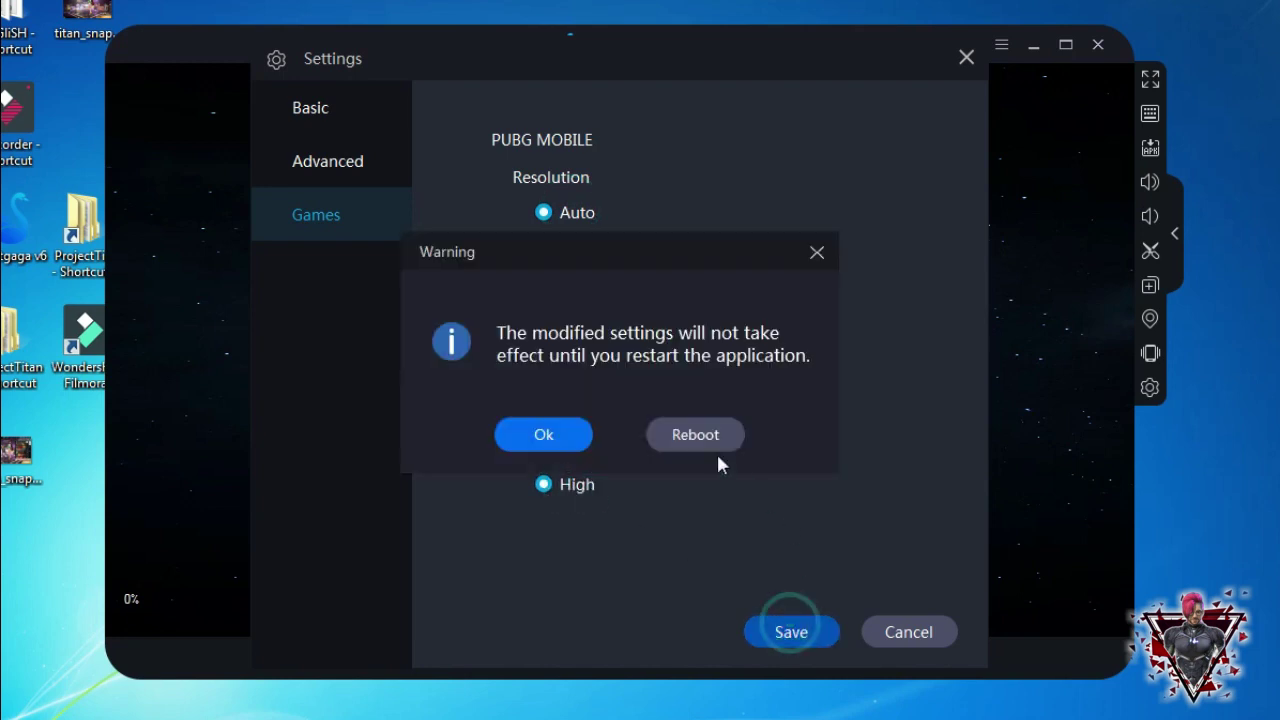
left_click(561, 432)
Close the SmartGaGa emulator and open the NVIDIA Control Panel from the desktop.
left_click(1098, 45)
left_click(571, 411)
right_click(676, 157)
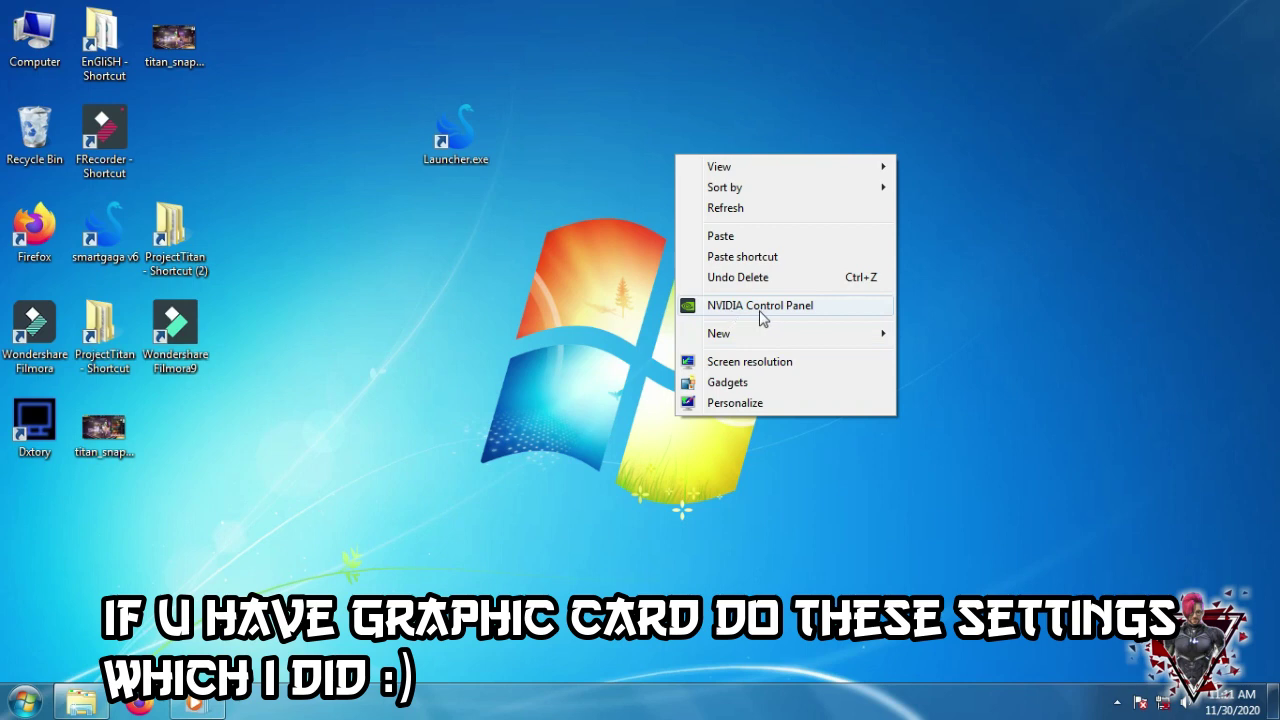
left_click(760, 313)
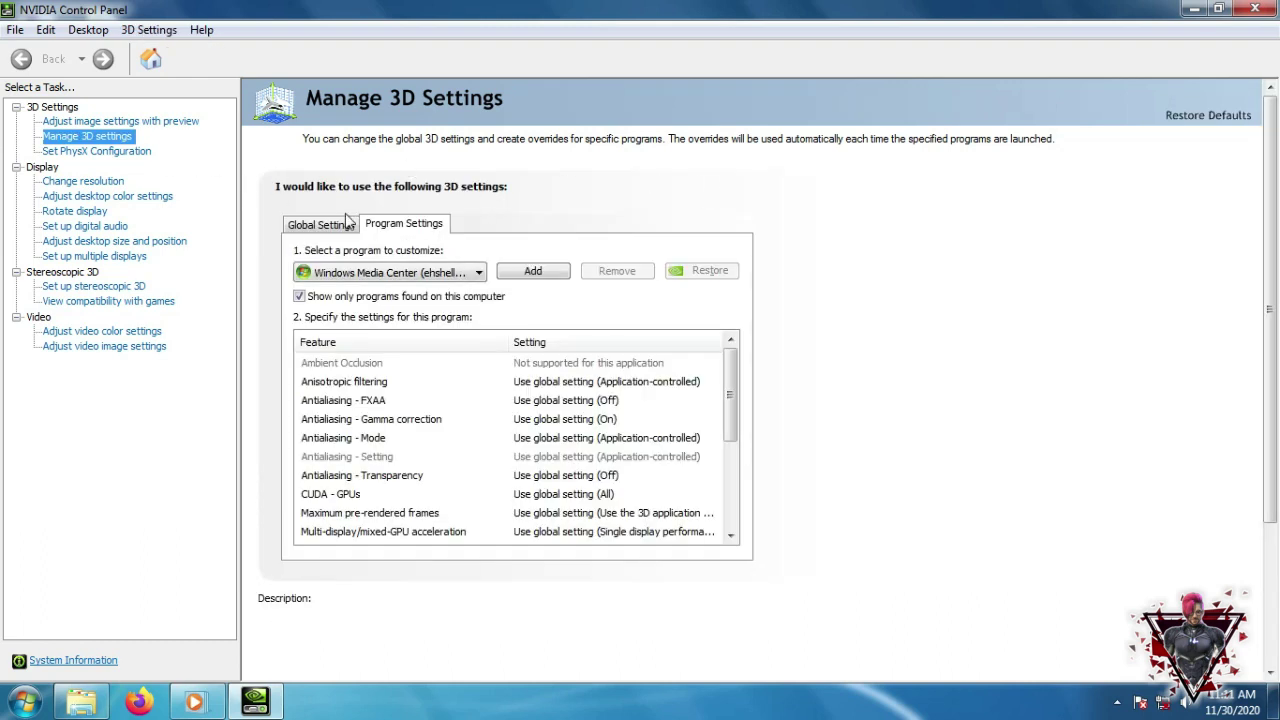
Apply "Use the advanced 3D image settings" for the image settings with preview.
left_click(346, 223)
left_click(162, 122)
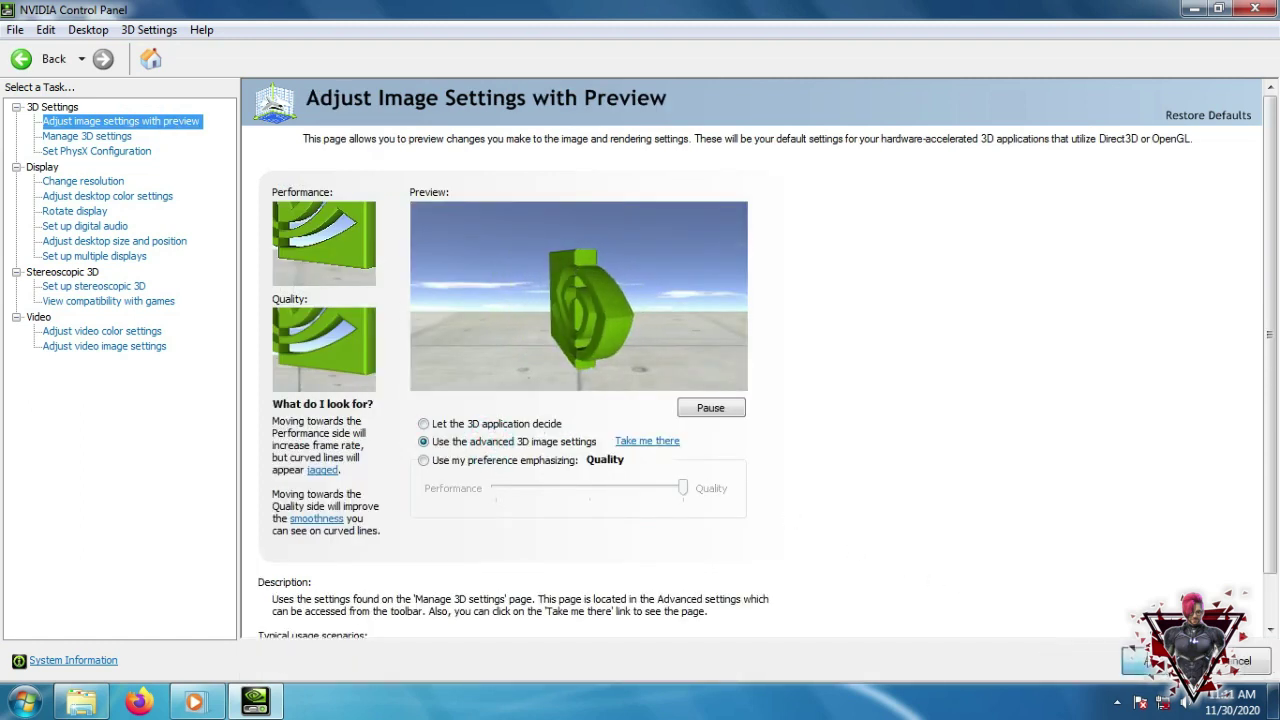
left_click(1162, 668)
In the global 3D settings, set Ambient Occlusion to Performance and Anisotropic filtering to Application-controlled.
left_click(115, 137)
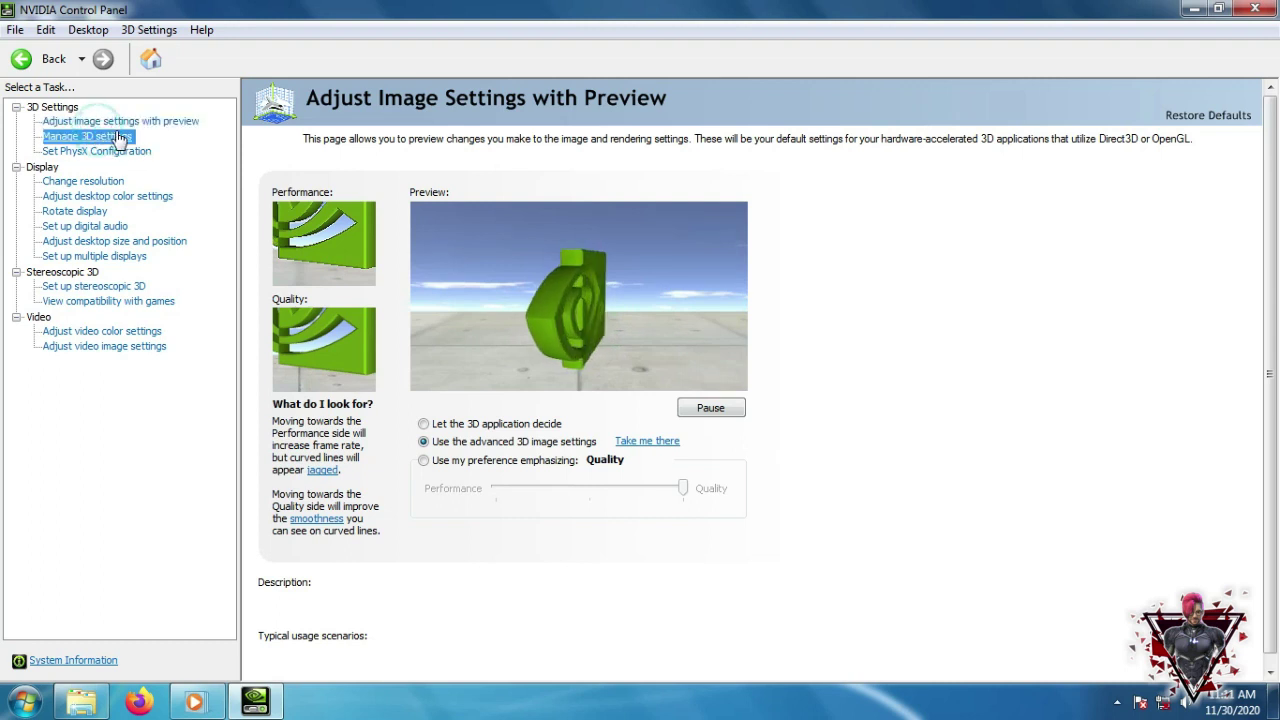
left_click(530, 295)
left_click(546, 296)
left_click(566, 330)
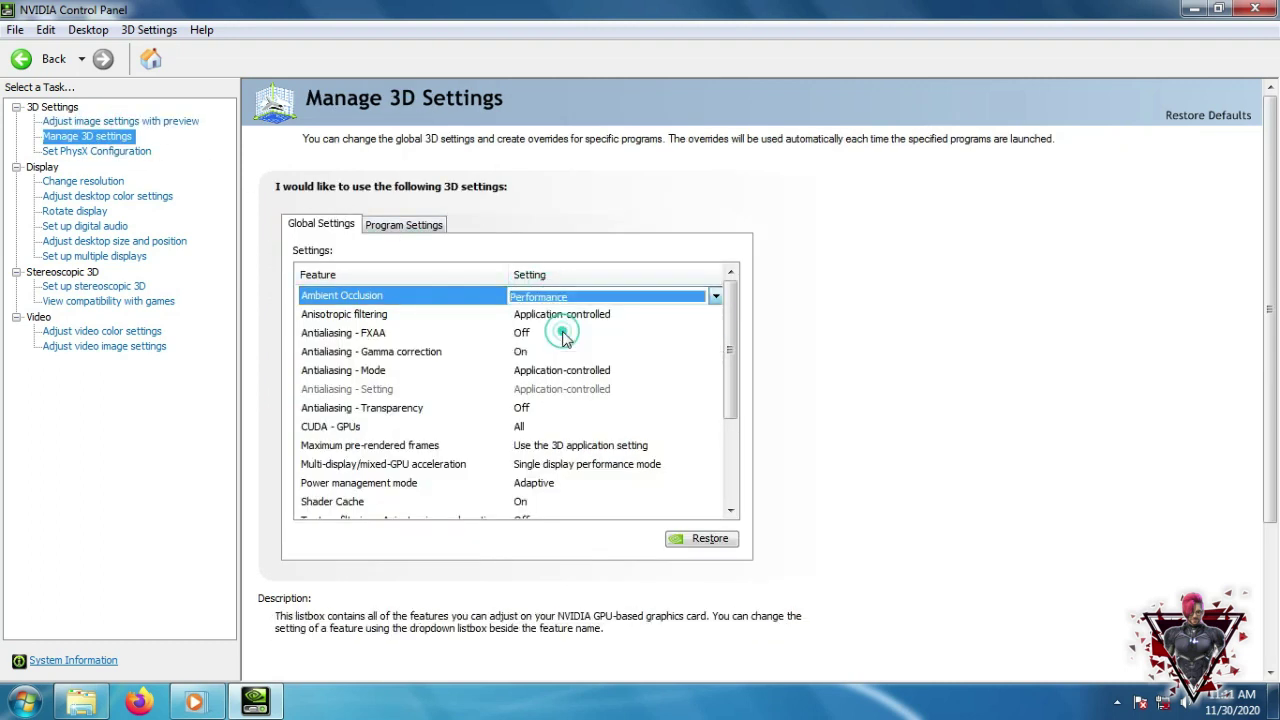
left_click(563, 315)
left_click(562, 315)
left_click(556, 334)
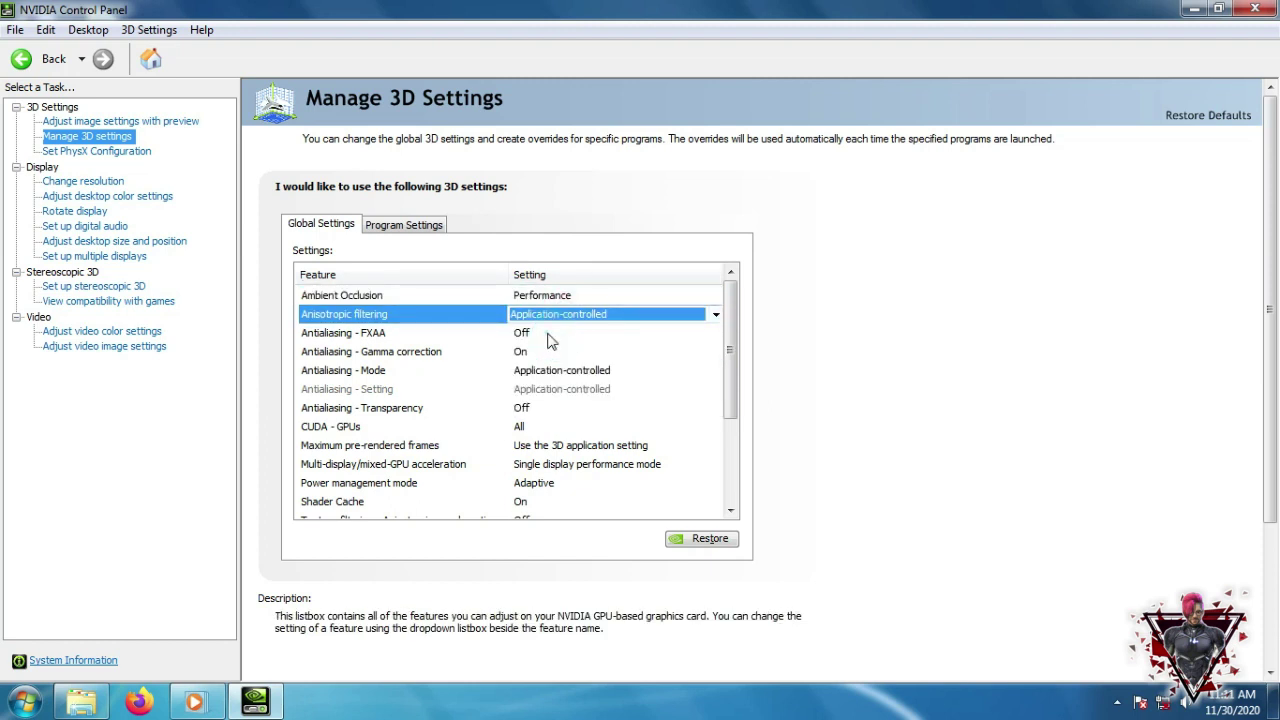
Set Antialiasing - FXAA to Off and Antialiasing - Gamma correction to On in the global settings.
left_click(555, 334)
left_click(555, 334)
left_click(533, 351)
left_click(560, 351)
left_click(555, 352)
left_click(531, 371)
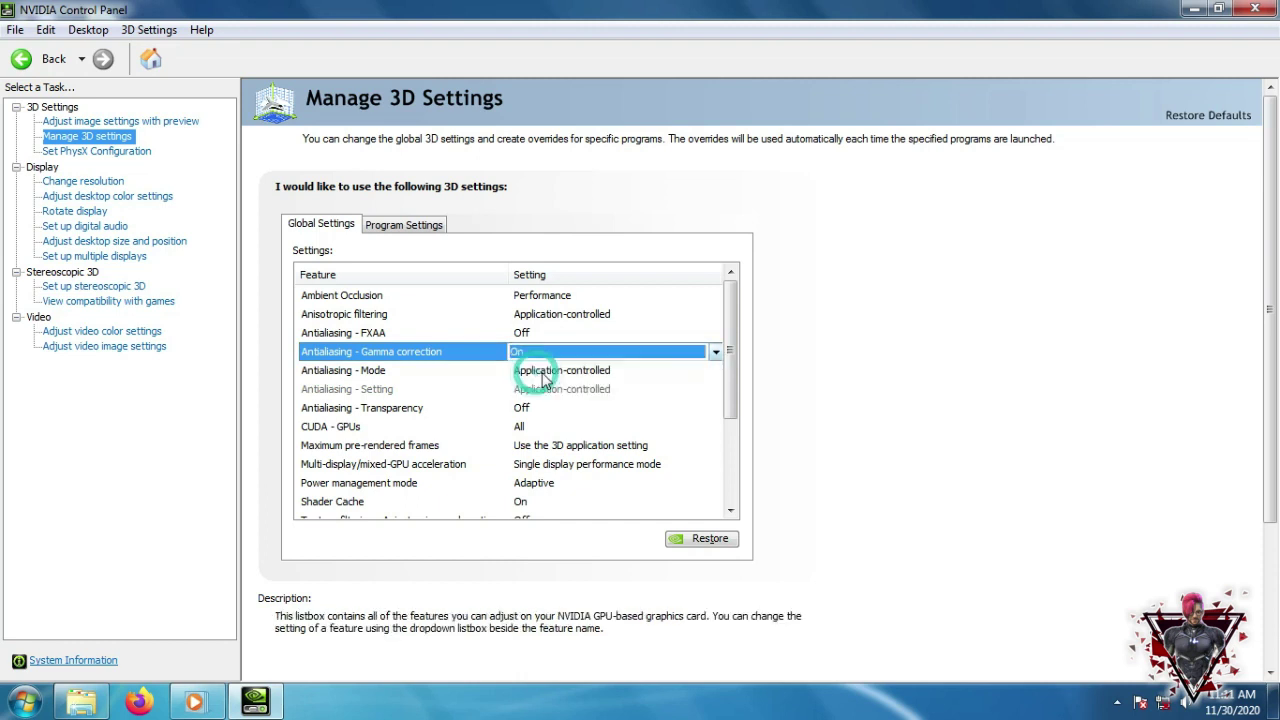
Set Antialiasing - Mode to Application-controlled and Antialiasing - Transparency to Off.
left_click(555, 370)
left_click(560, 371)
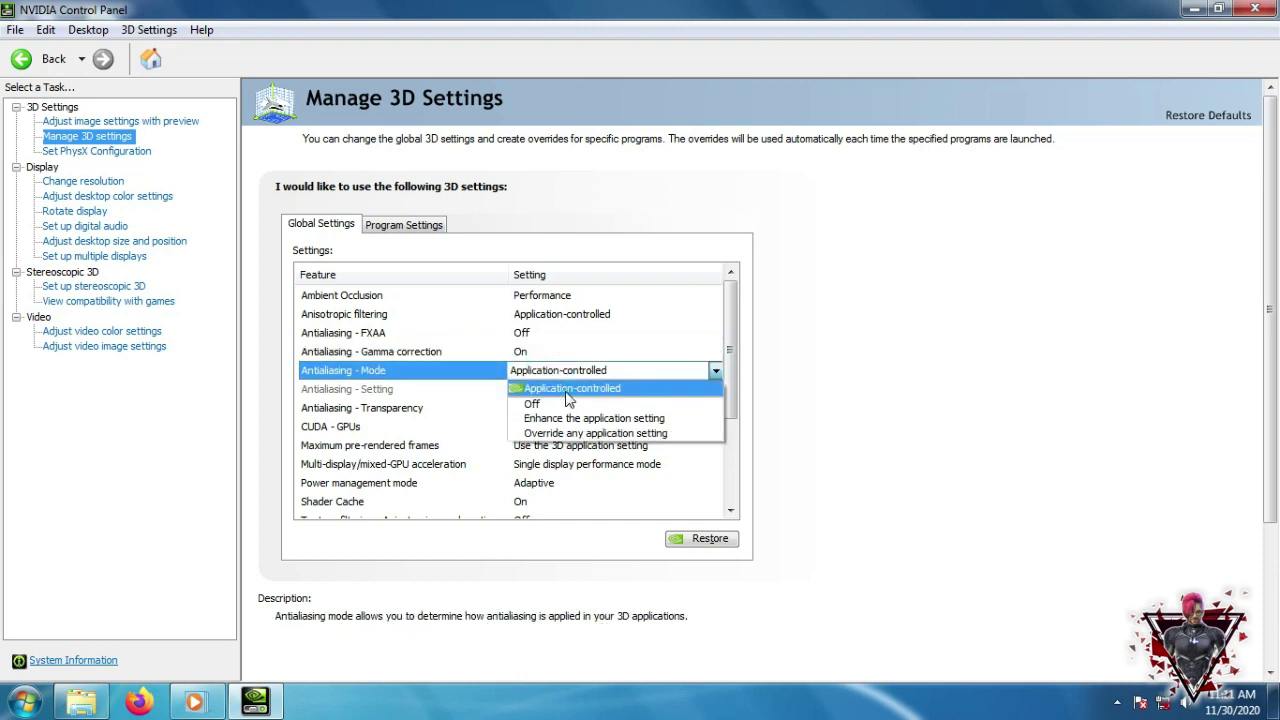
left_click(567, 389)
left_click(525, 408)
left_click(545, 408)
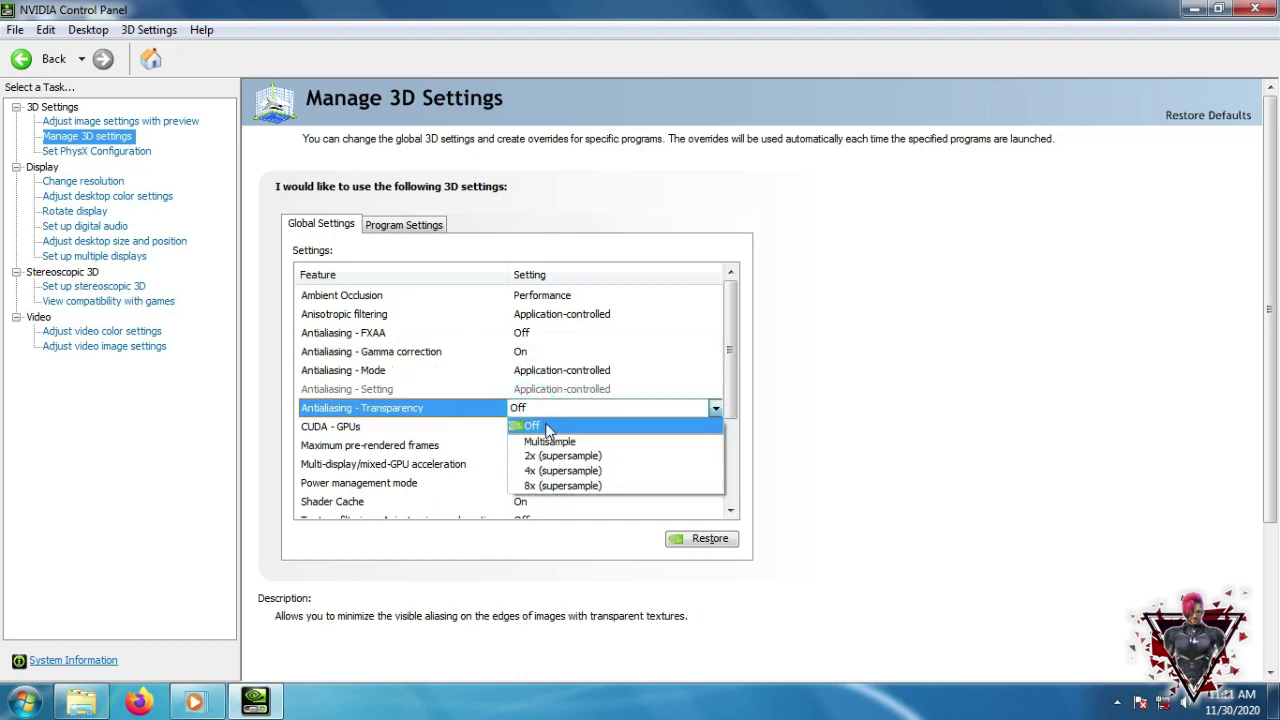
left_click(545, 426)
Use the GeForce 210 for CUDA - GPUs and set Maximum pre-rendered frames to Use the 3D application setting.
left_click(550, 427)
left_click(550, 427)
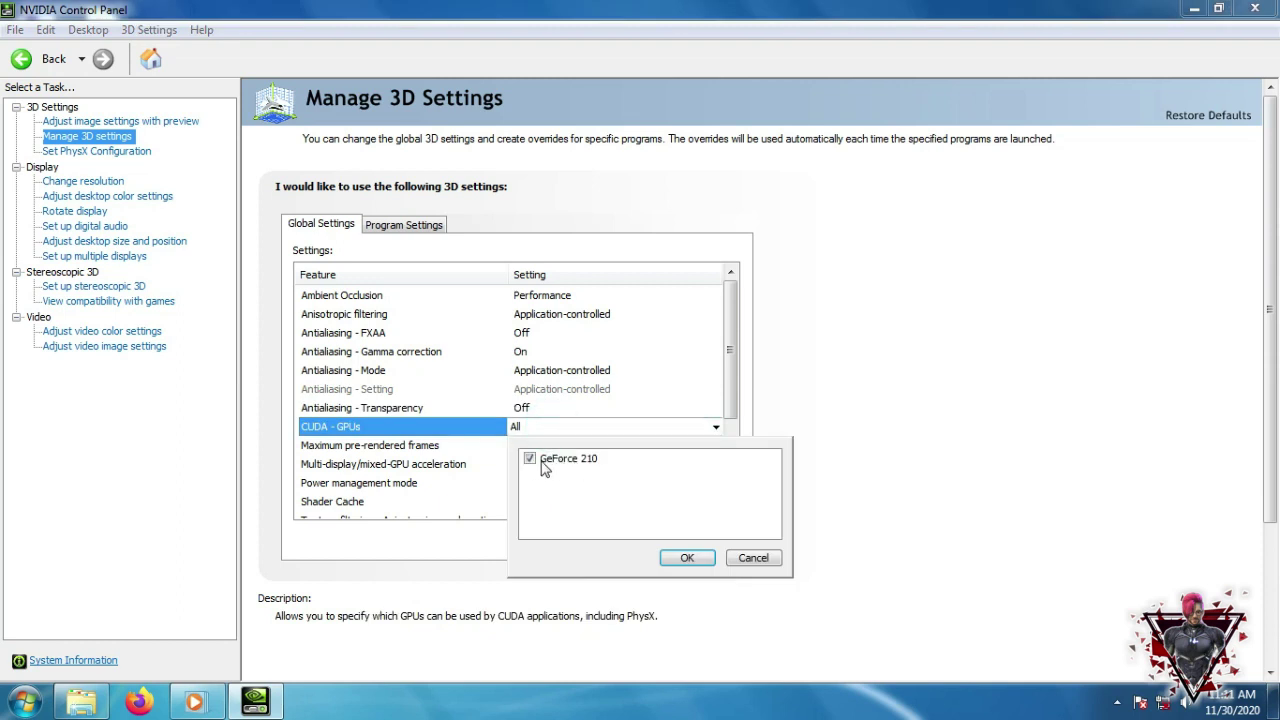
left_click(686, 558)
left_click(565, 445)
left_click(570, 445)
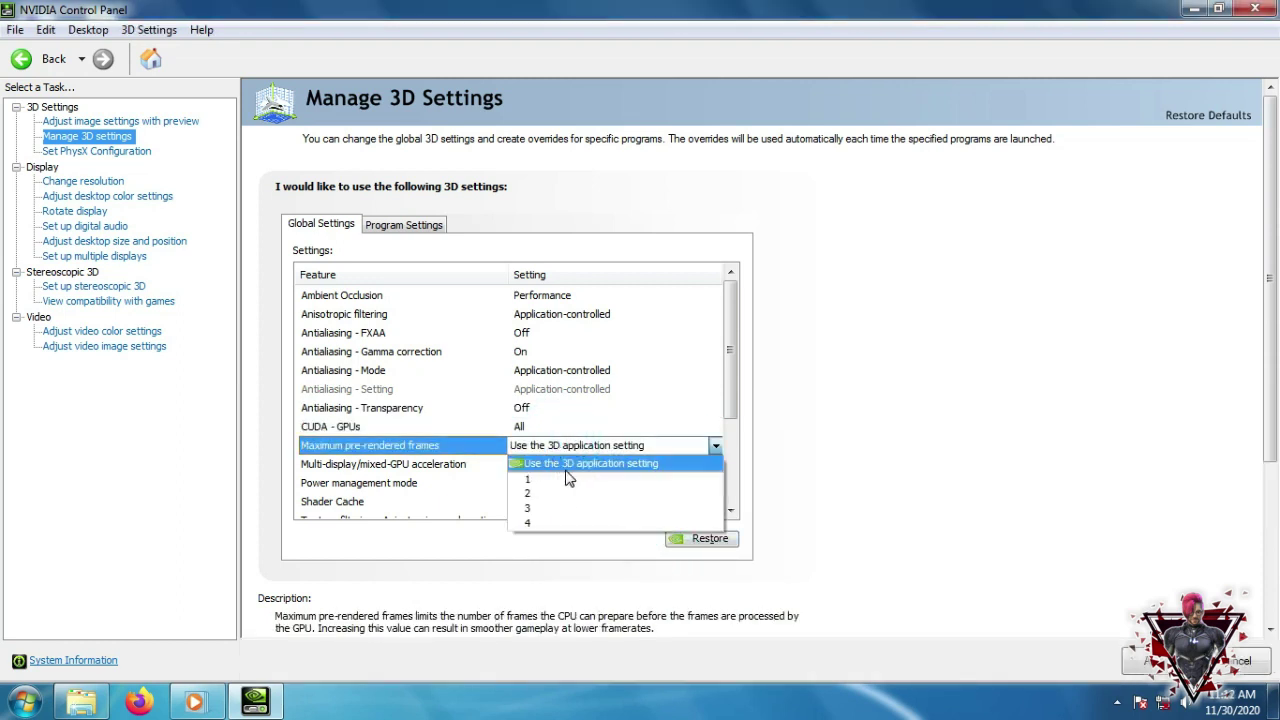
left_click(566, 463)
Set Multi-display/mixed-GPU acceleration to Single display performance mode and Power management mode to Prefer maximum performance.
left_click(575, 464)
left_click(575, 465)
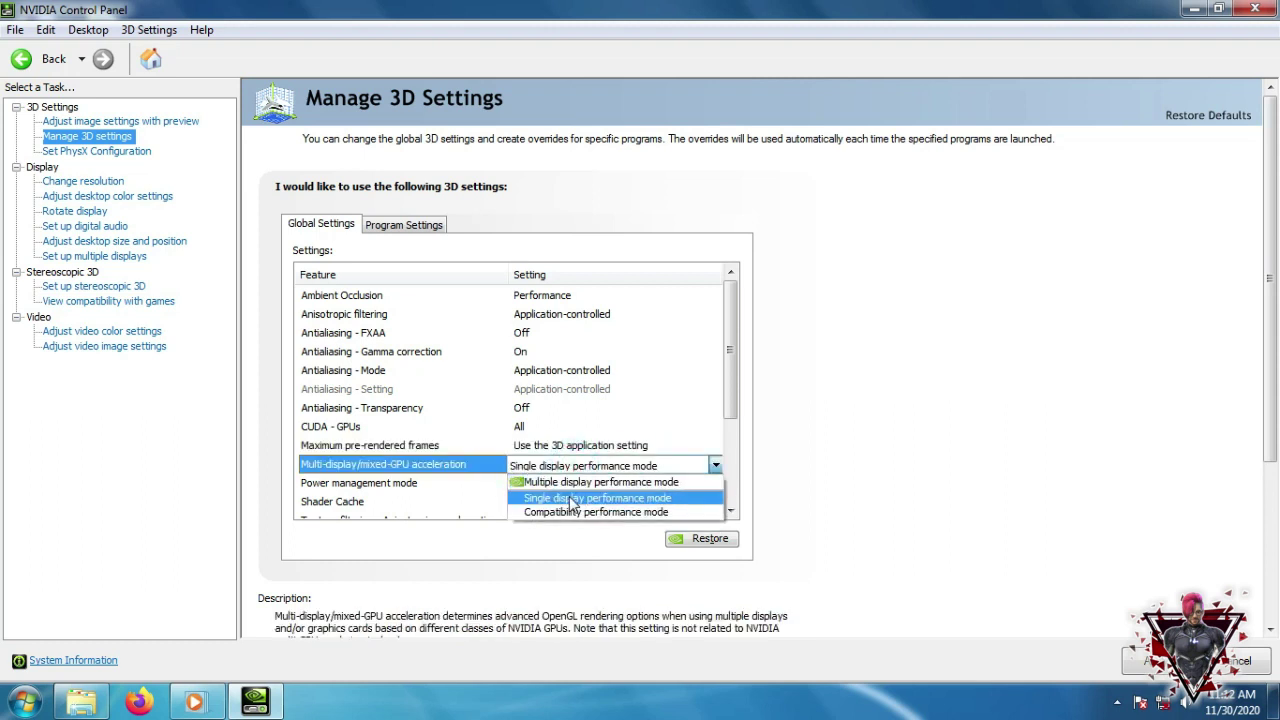
left_click(597, 498)
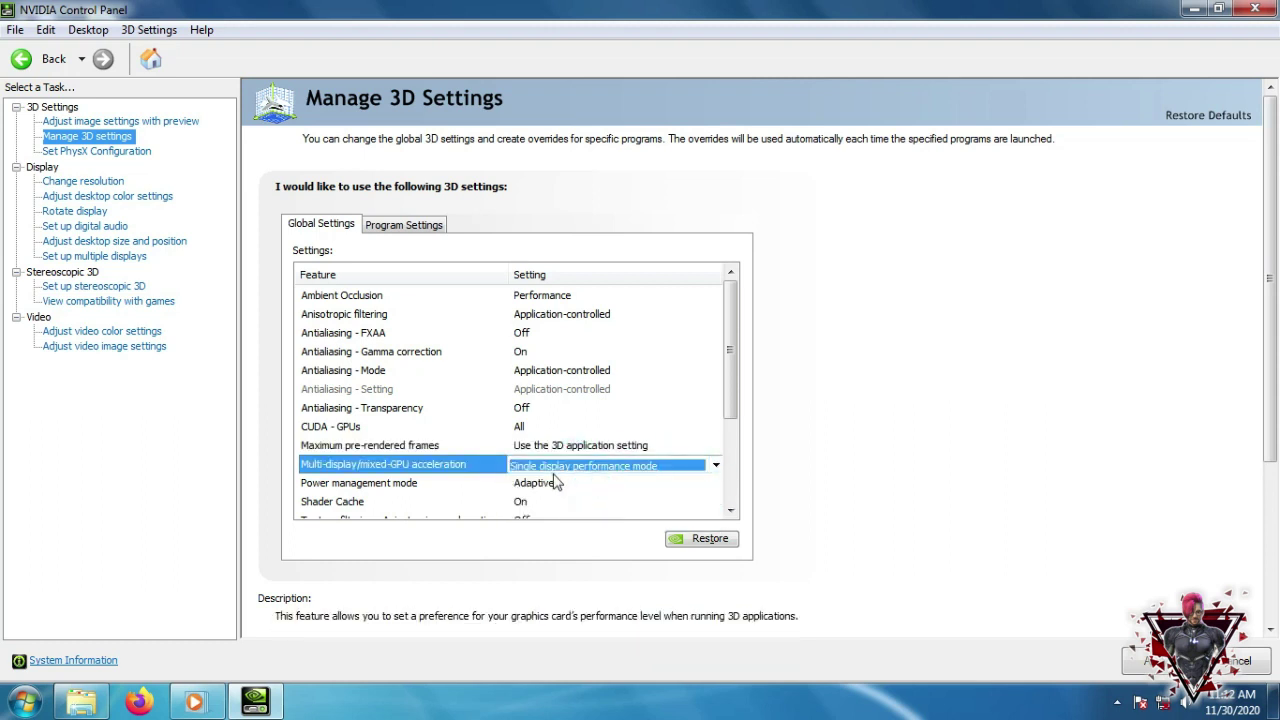
left_click(556, 483)
left_click(556, 484)
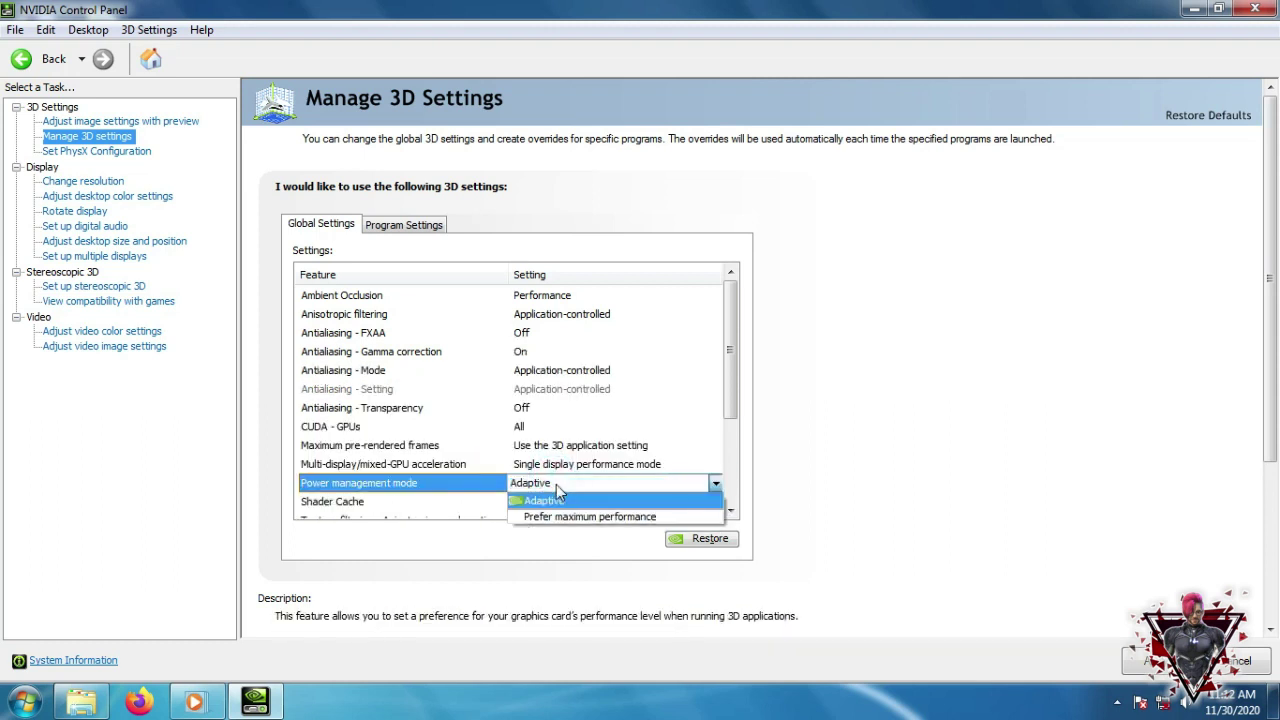
left_click(598, 517)
Set Shader Cache to On and the texture filtering anisotropic sample optimization to Off.
scroll(733, 430, "down", 2)
left_click(731, 507)
left_click(547, 370)
left_click(547, 371)
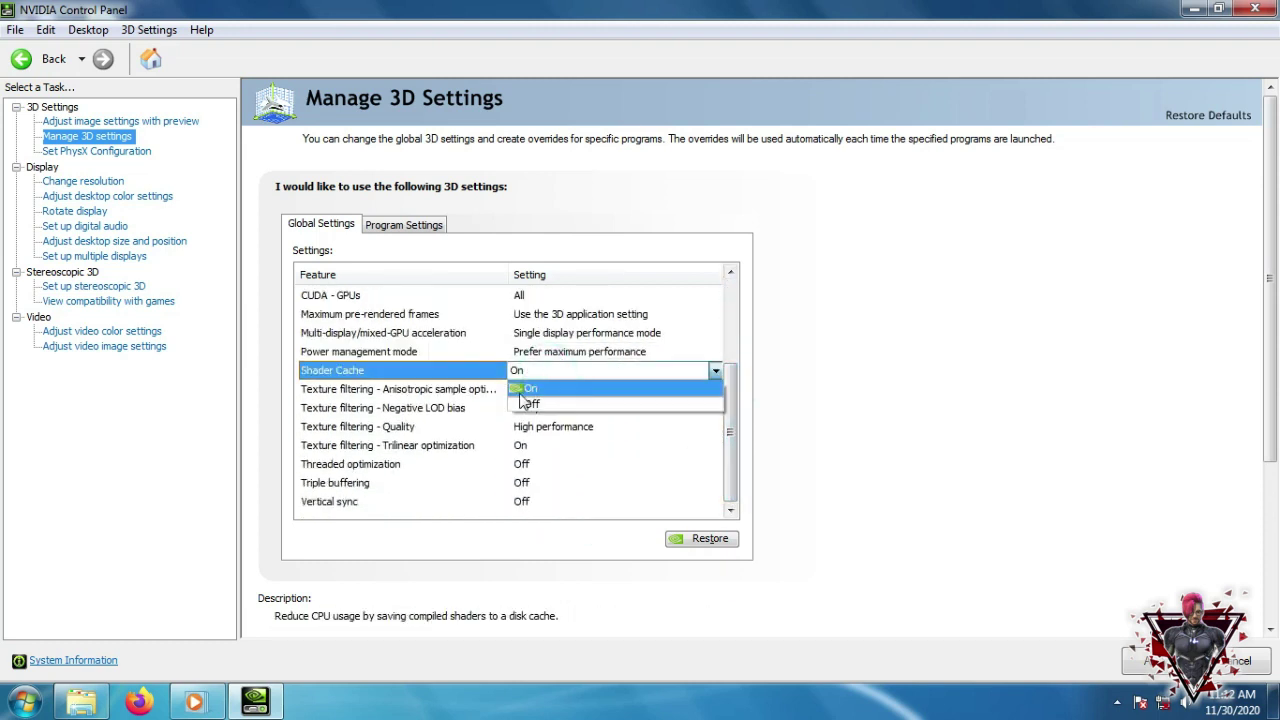
left_click(527, 390)
left_click(543, 388)
left_click(543, 388)
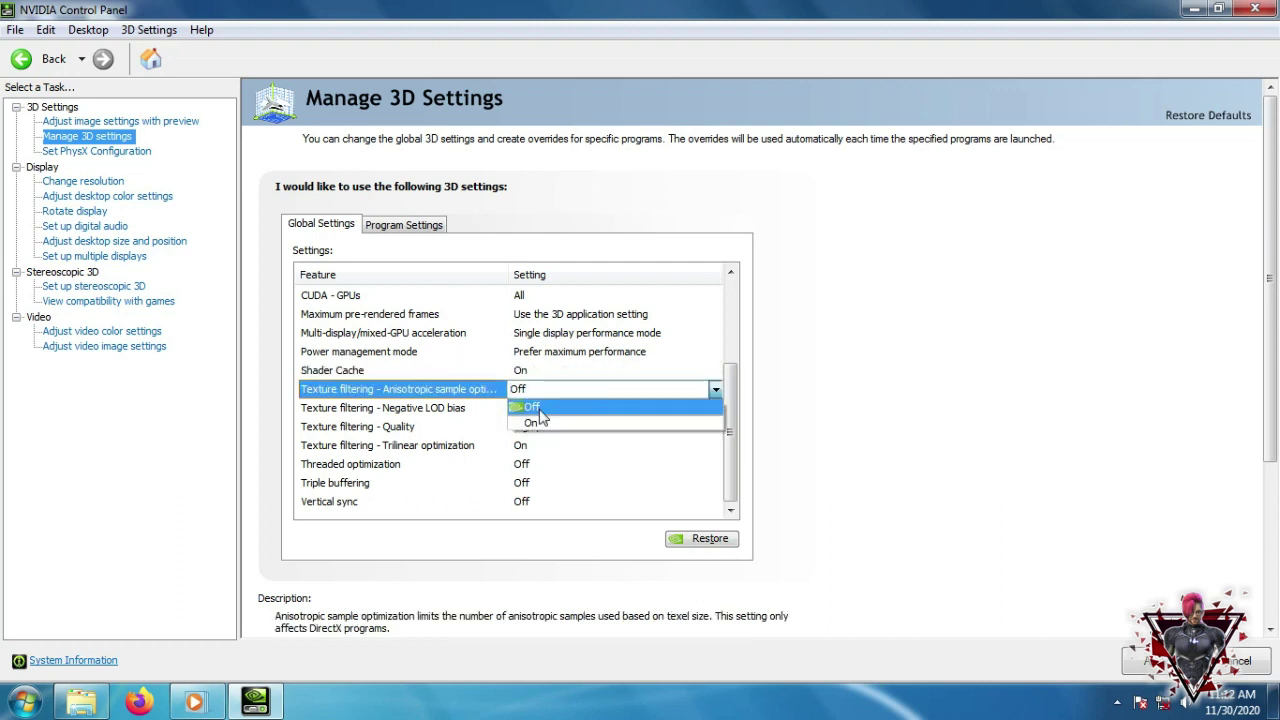
left_click(548, 413)
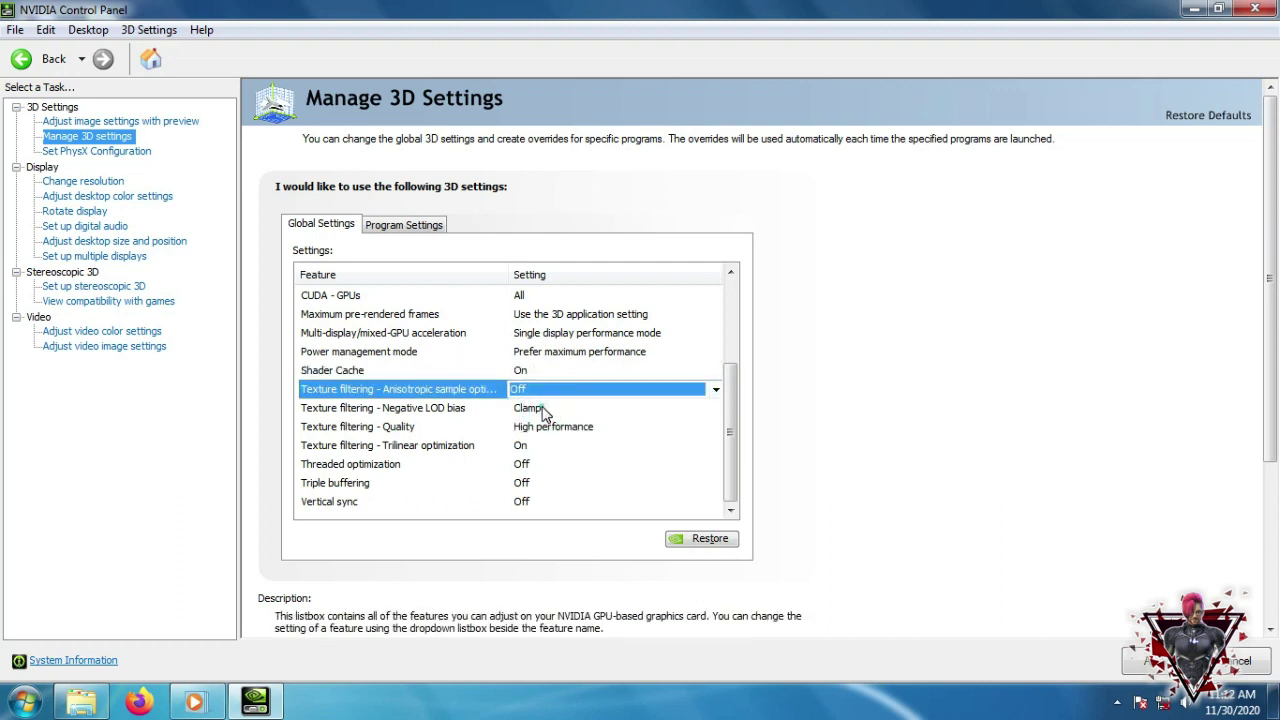
Set the texture filtering Negative LOD bias to Clamp and the texture filtering Quality to High performance.
left_click(545, 413)
left_click(545, 413)
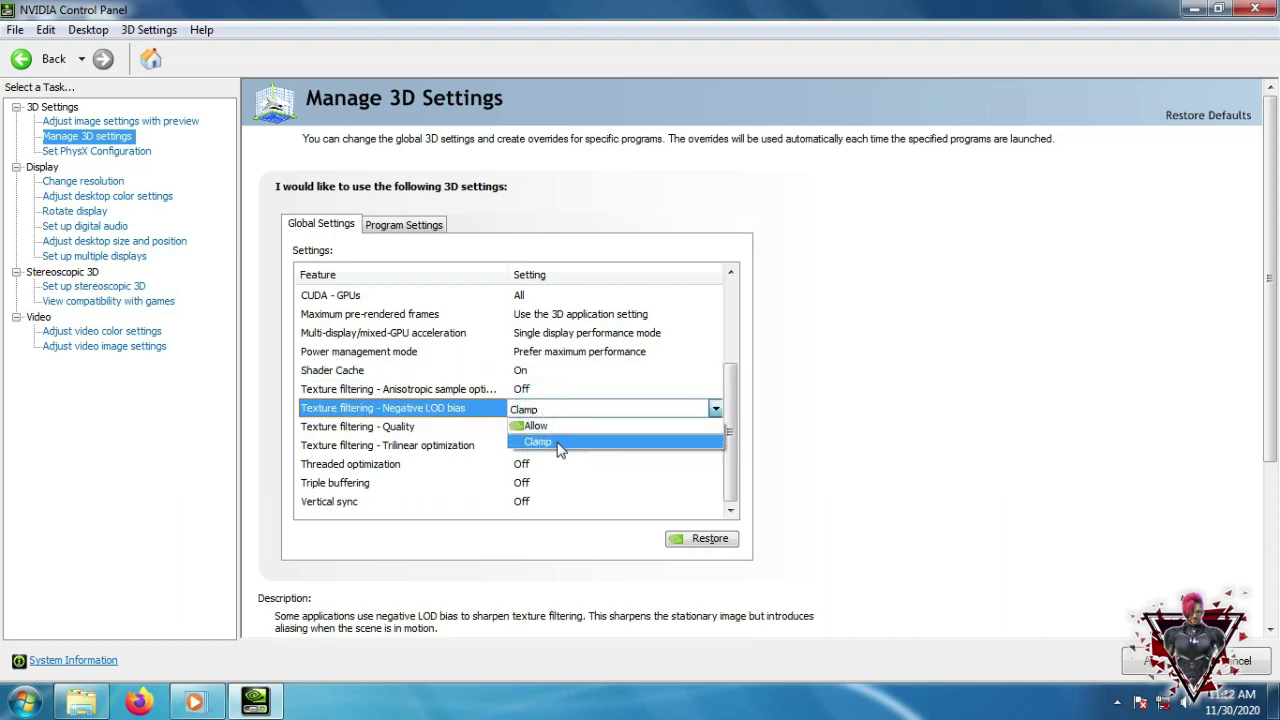
left_click(558, 442)
left_click(563, 426)
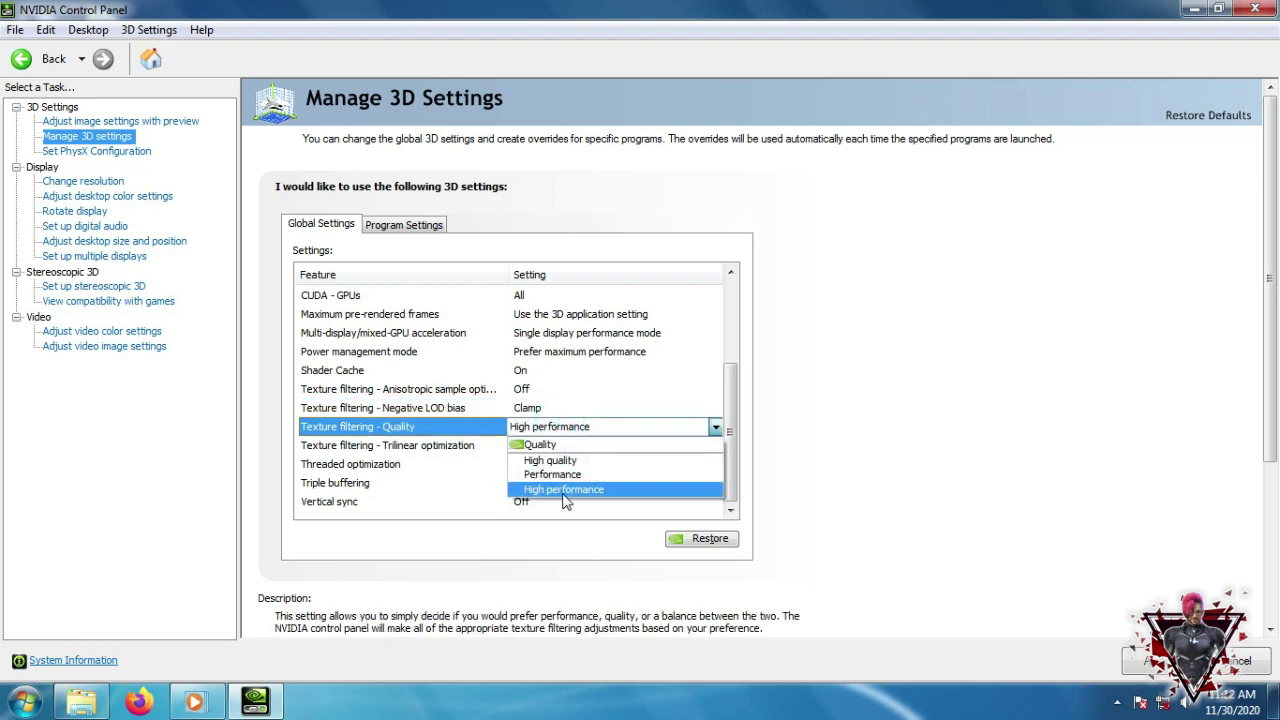
left_click(576, 492)
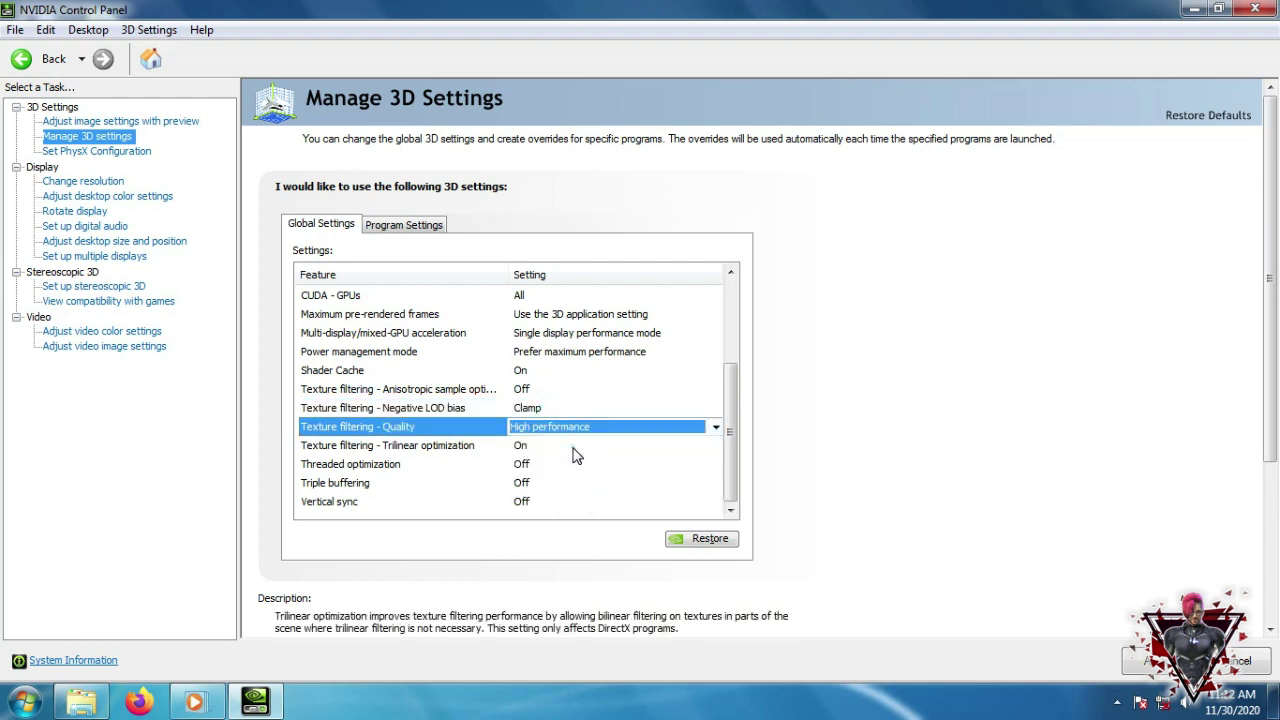
Keep the texture filtering Trilinear optimization On and set Threaded optimization to Auto.
left_click(566, 447)
left_click(561, 468)
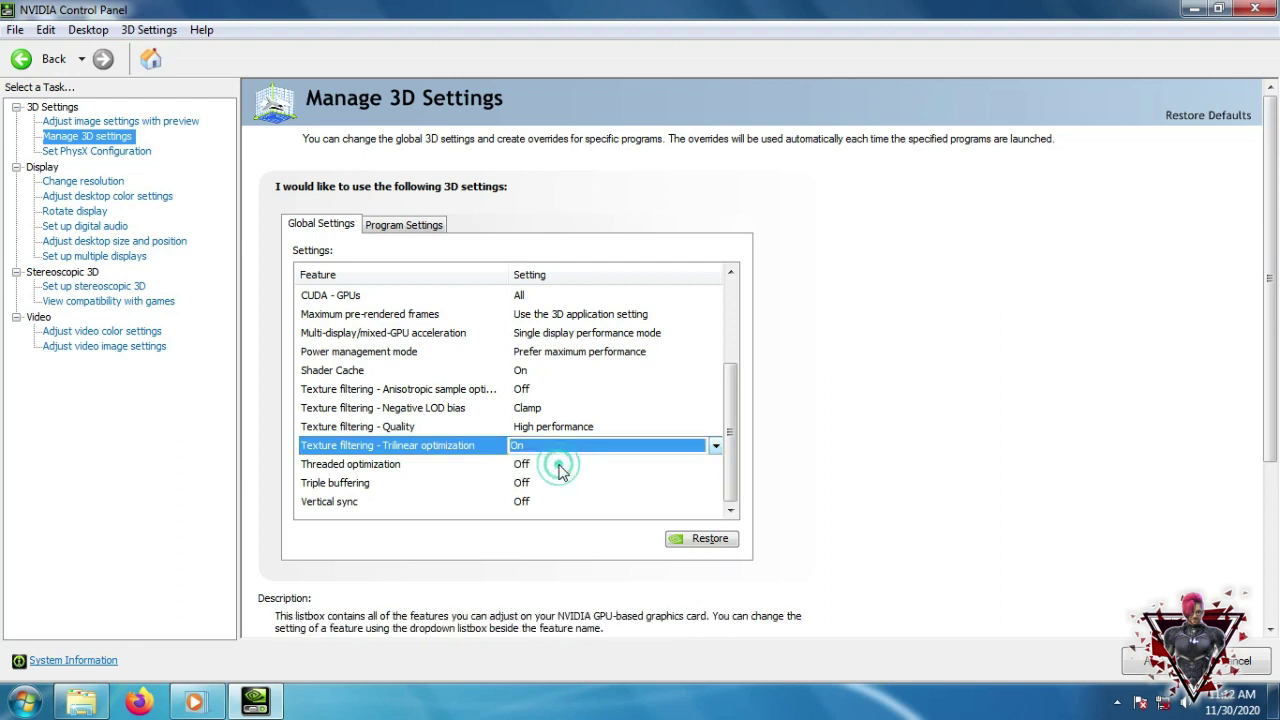
left_click(560, 465)
left_click(555, 466)
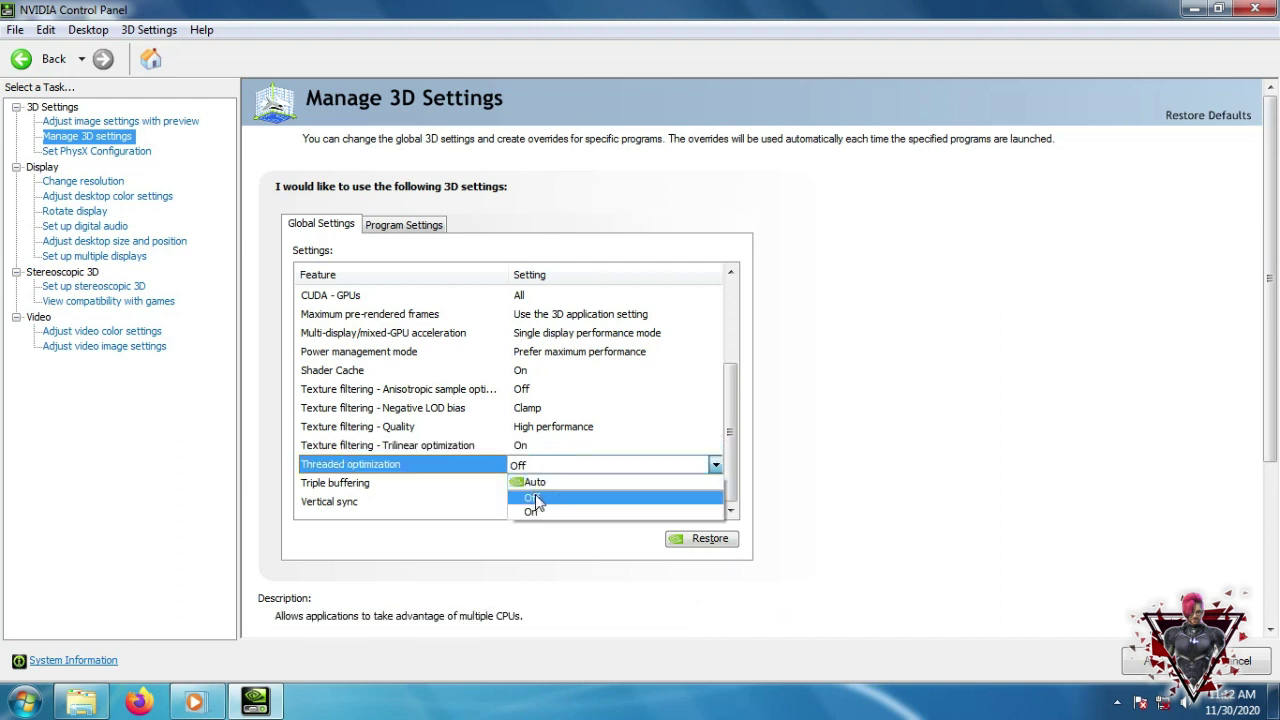
left_click(538, 500)
left_click(531, 466)
left_click(531, 468)
left_click(535, 466)
left_click(545, 482)
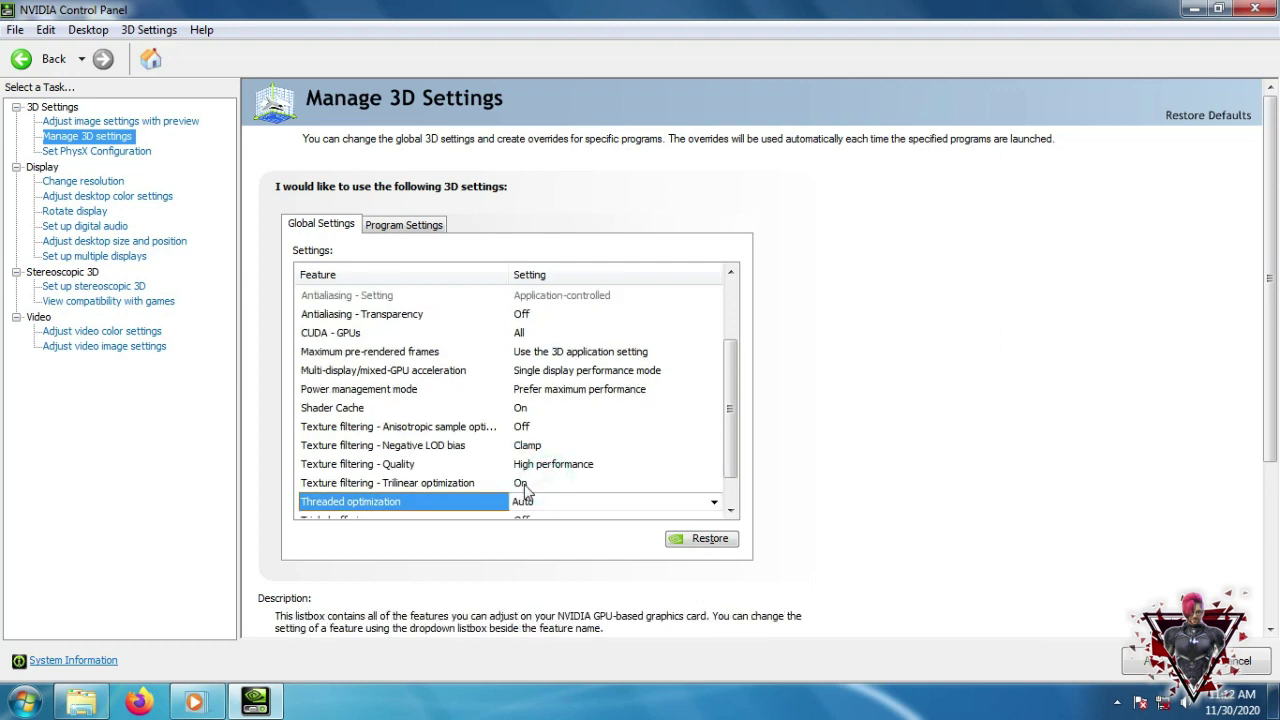
Set Triple buffering and Vertical sync to Off, and apply the global 3D settings.
scroll(700, 460, "down", 2)
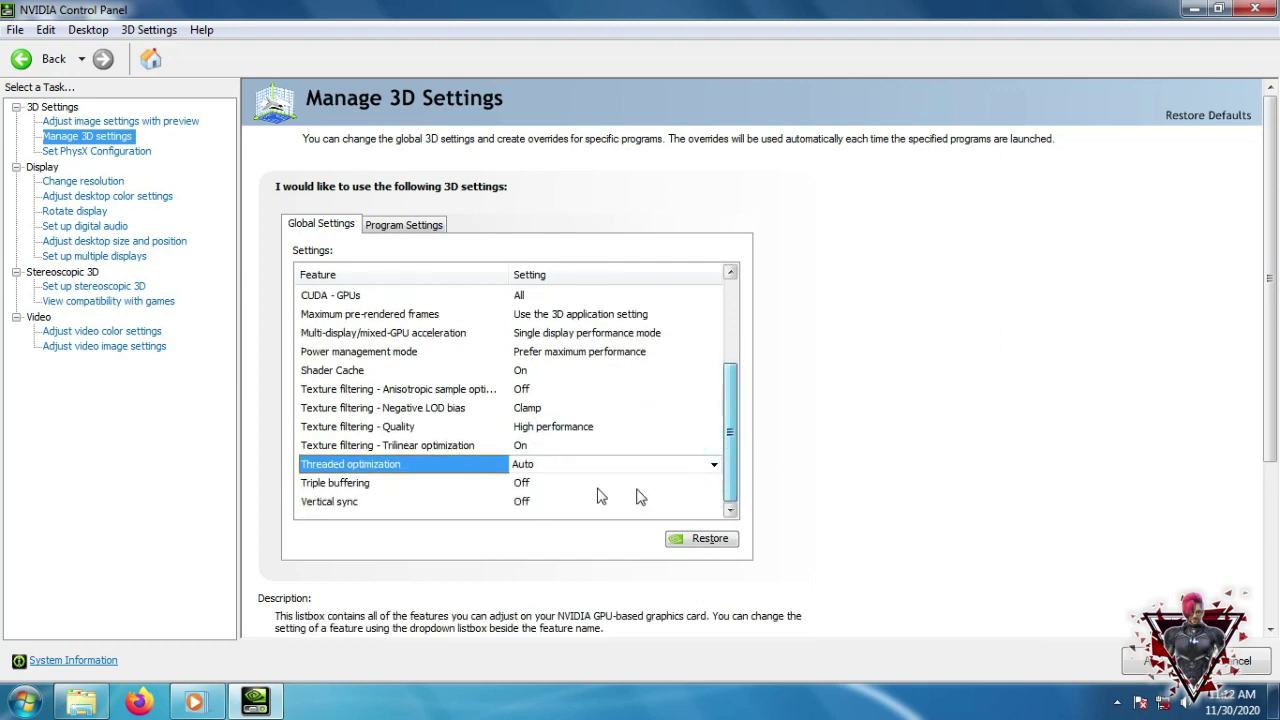
left_click(546, 483)
left_click(546, 485)
left_click(545, 500)
left_click(530, 503)
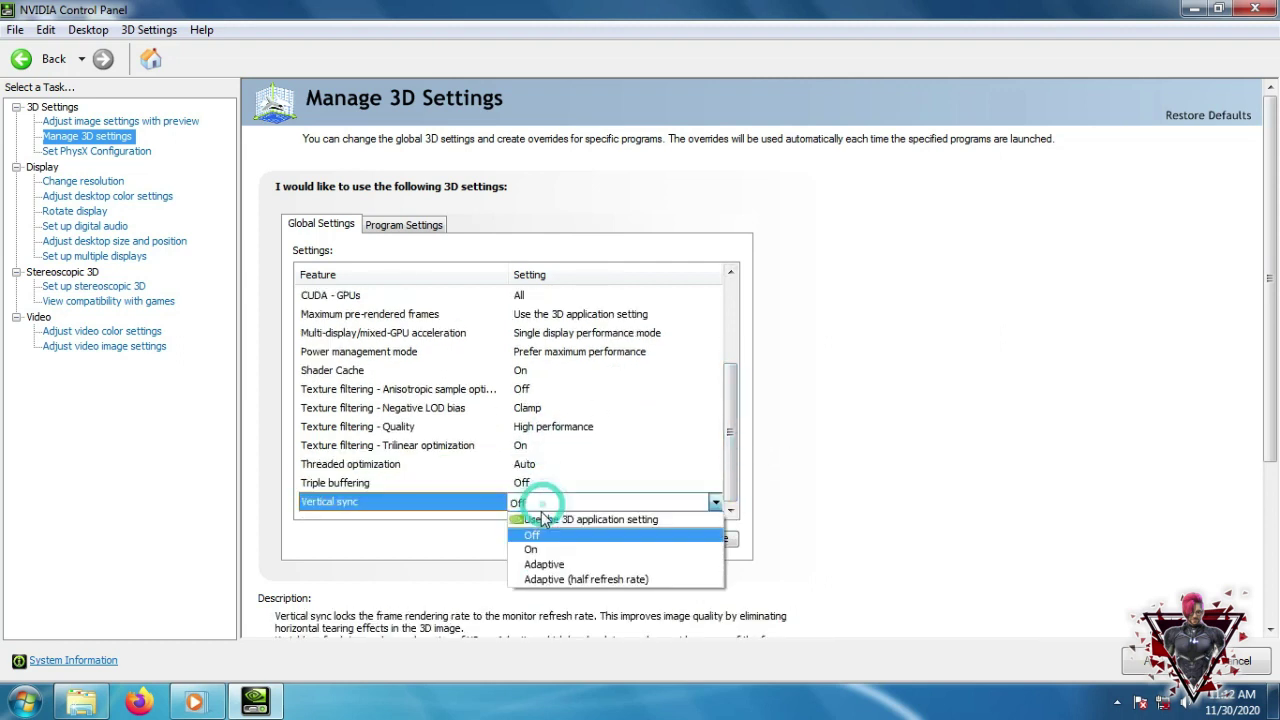
left_click(541, 537)
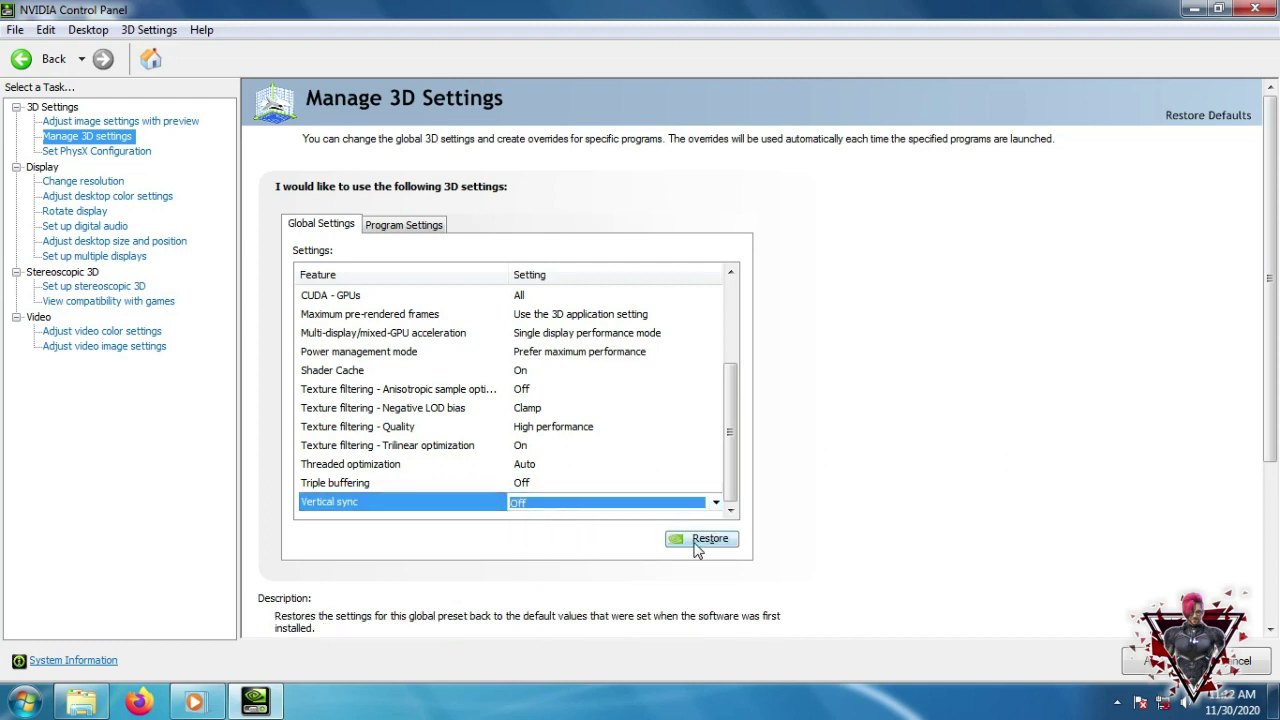
left_click(1138, 664)
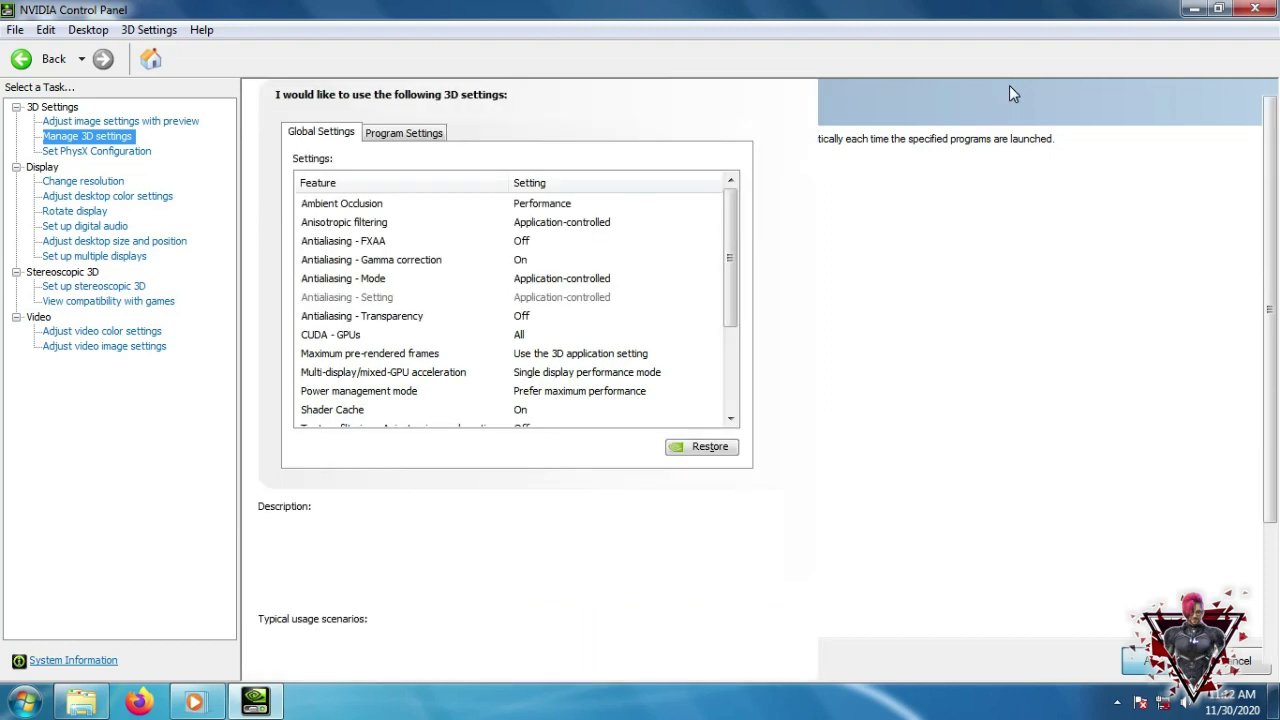
Minimize the NVIDIA Control Panel and launch the SmartGaGa emulator from the desktop.
left_click(370, 227)
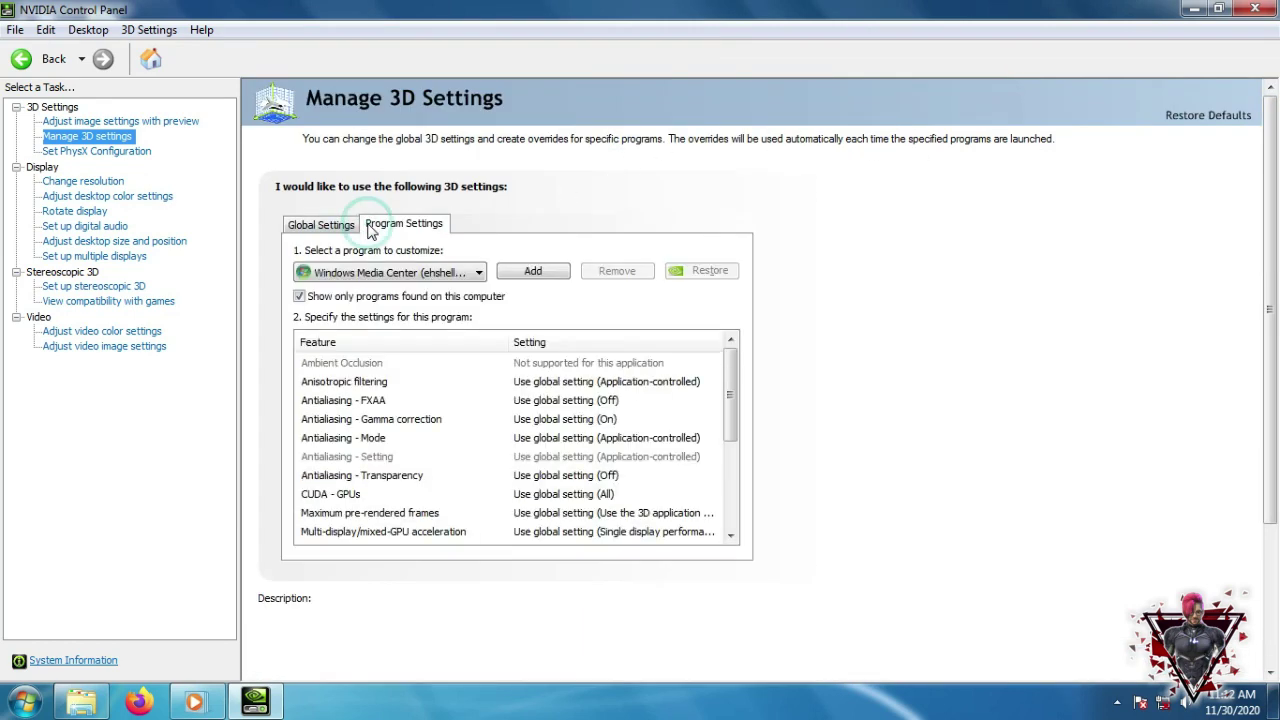
left_click(1195, 9)
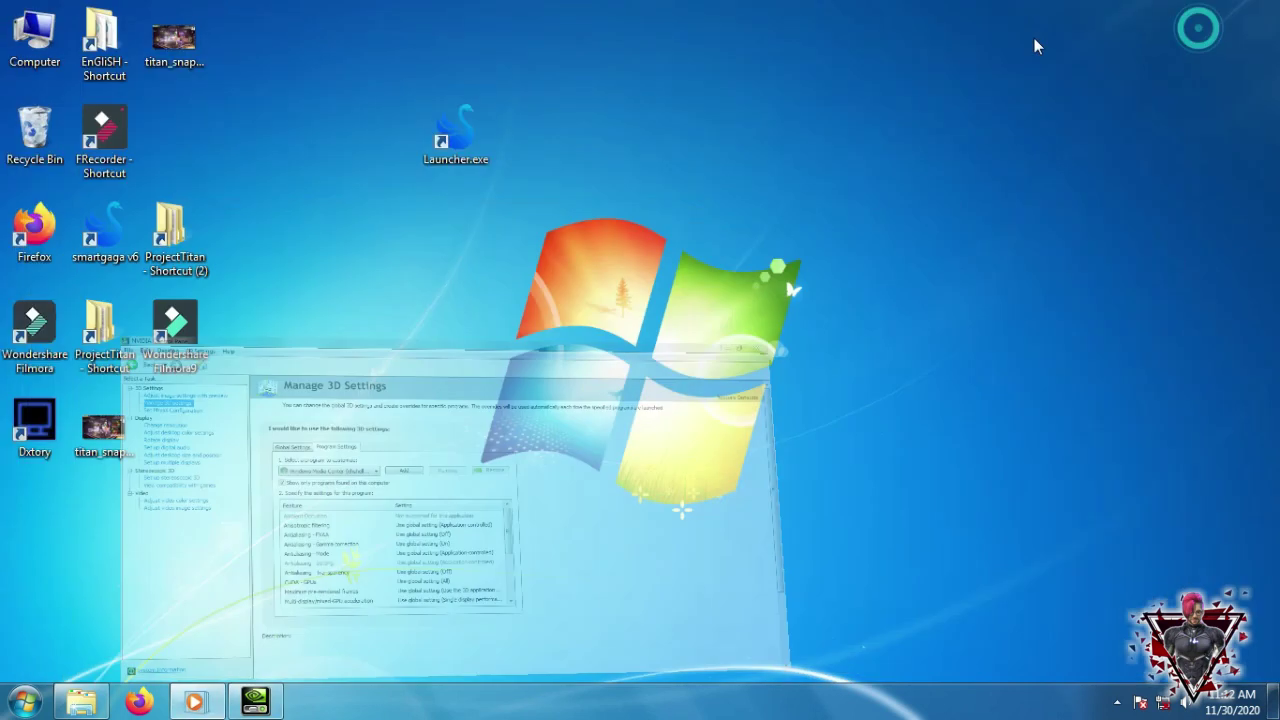
double_click(457, 134)
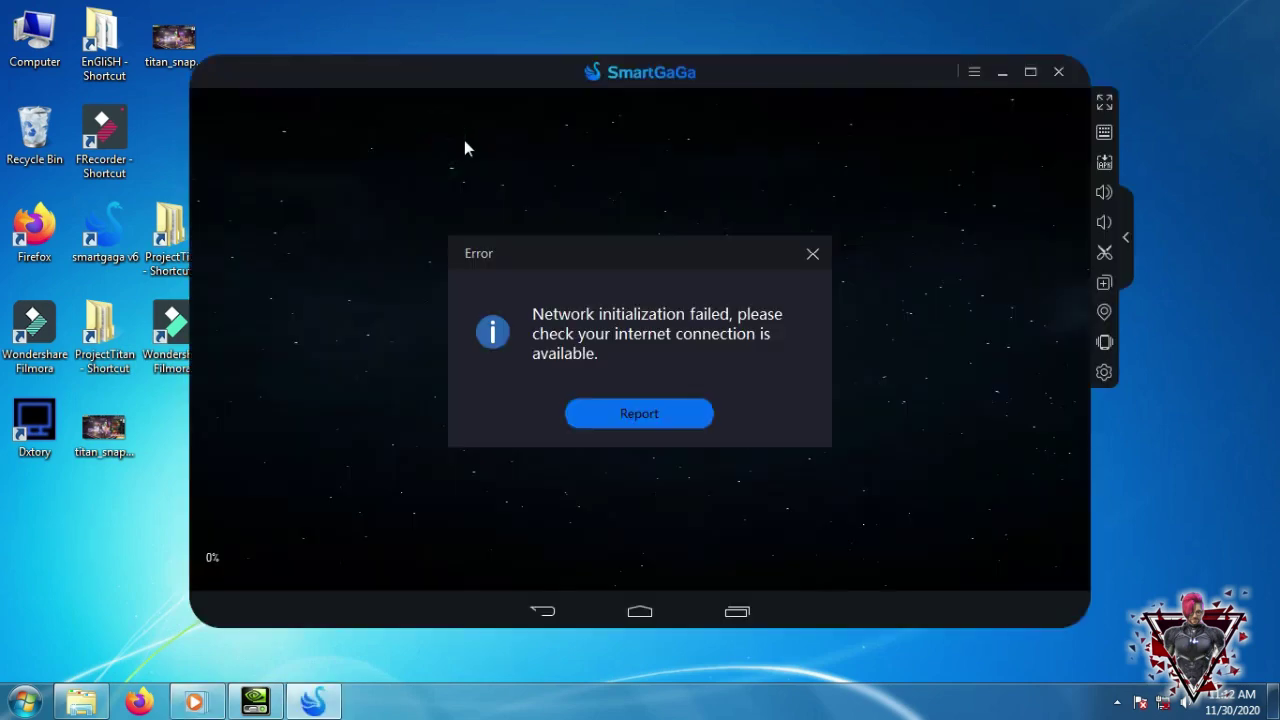
Dismiss the network error, switch to the NVIDIA Control Panel and add the second listed SmartGaGa program to the program-specific 3D settings.
left_click(813, 253)
left_click(262, 698)
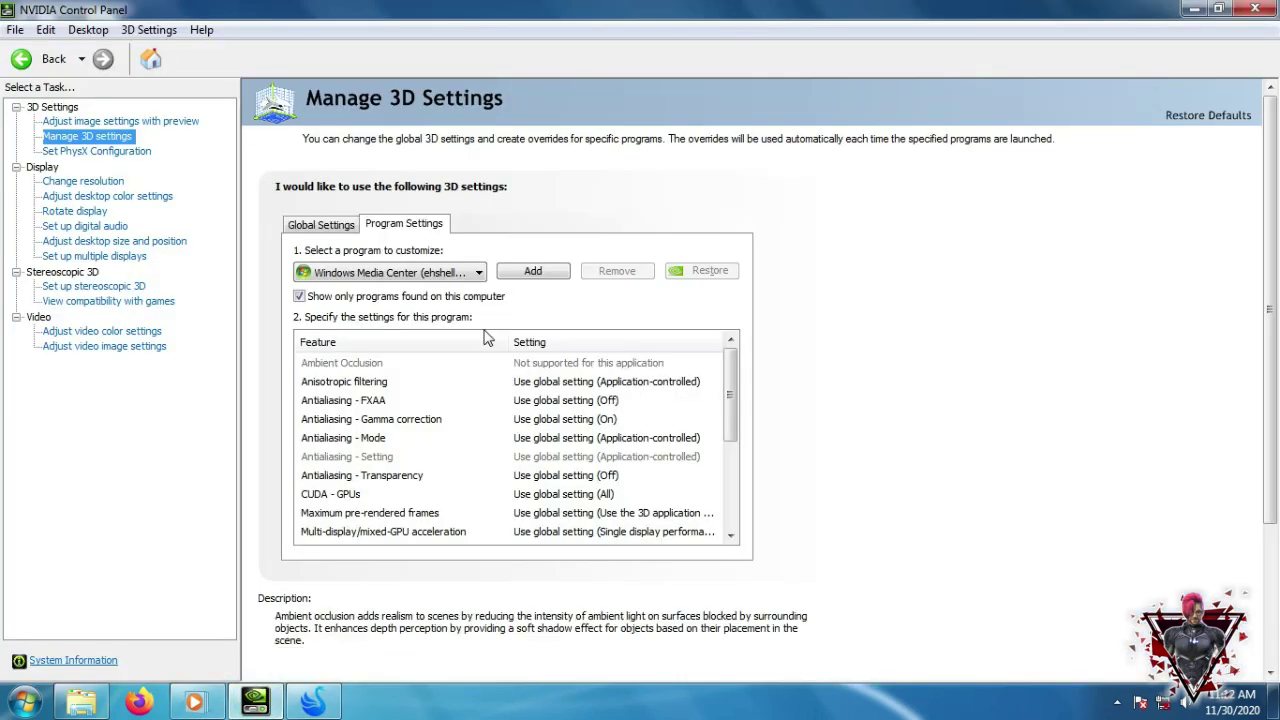
left_click(525, 268)
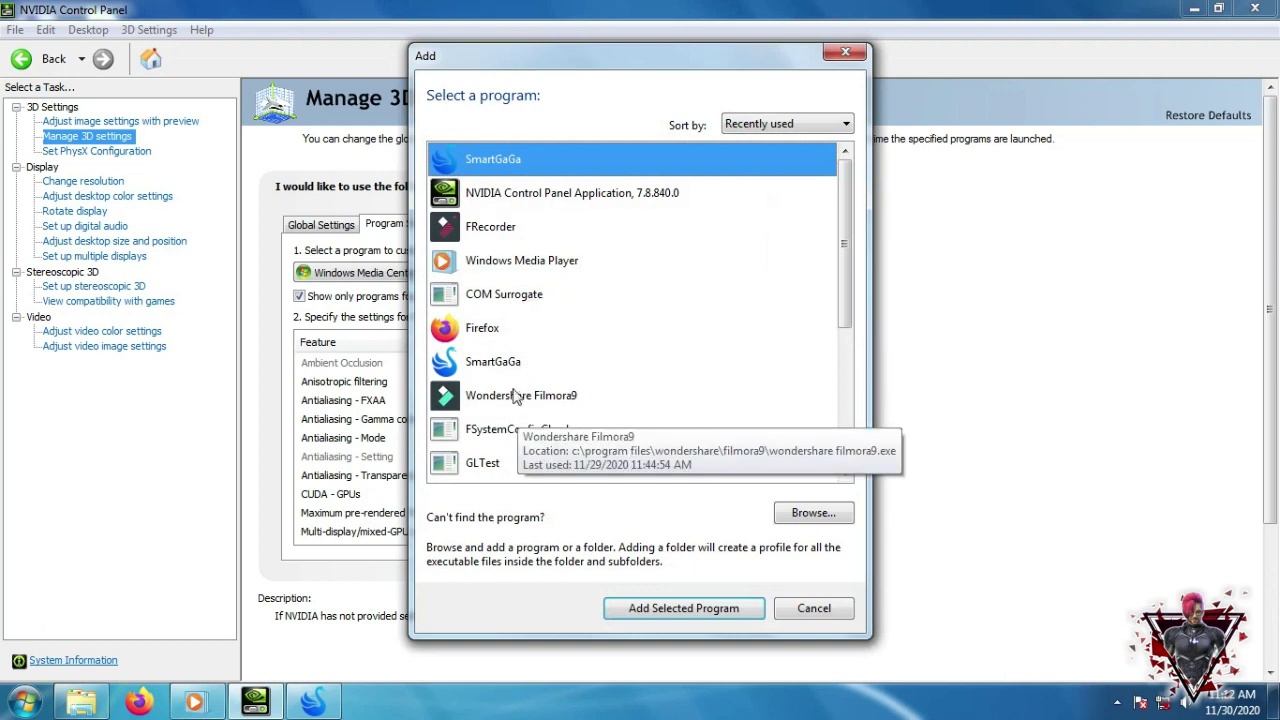
double_click(493, 362)
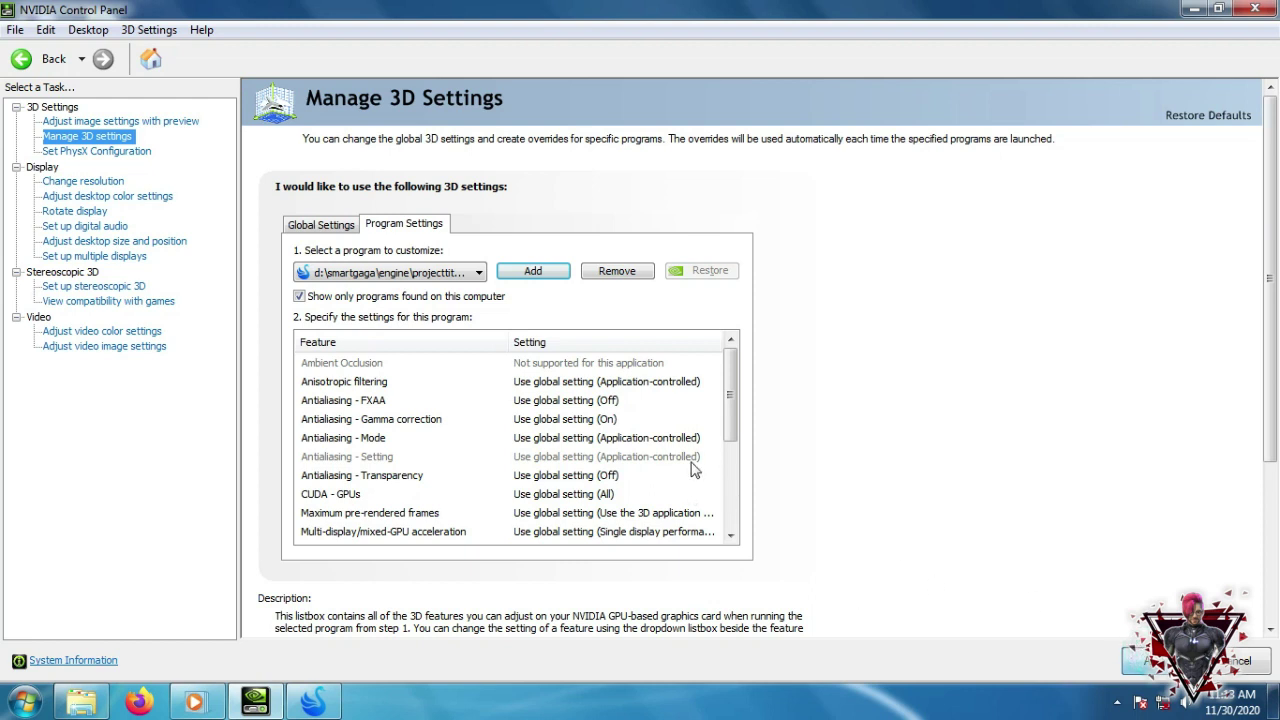
Switch to the SmartGaGa emulator and close it, confirming the exit.
mouse_move(308, 705)
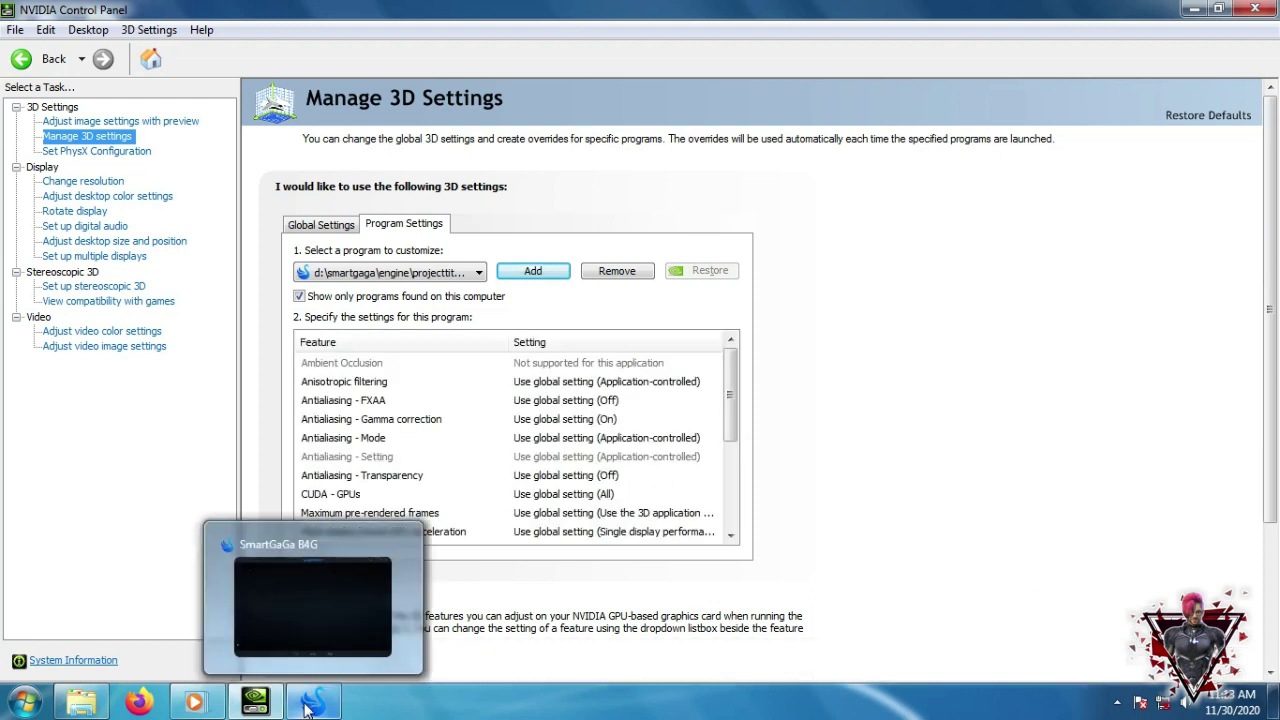
left_click(308, 705)
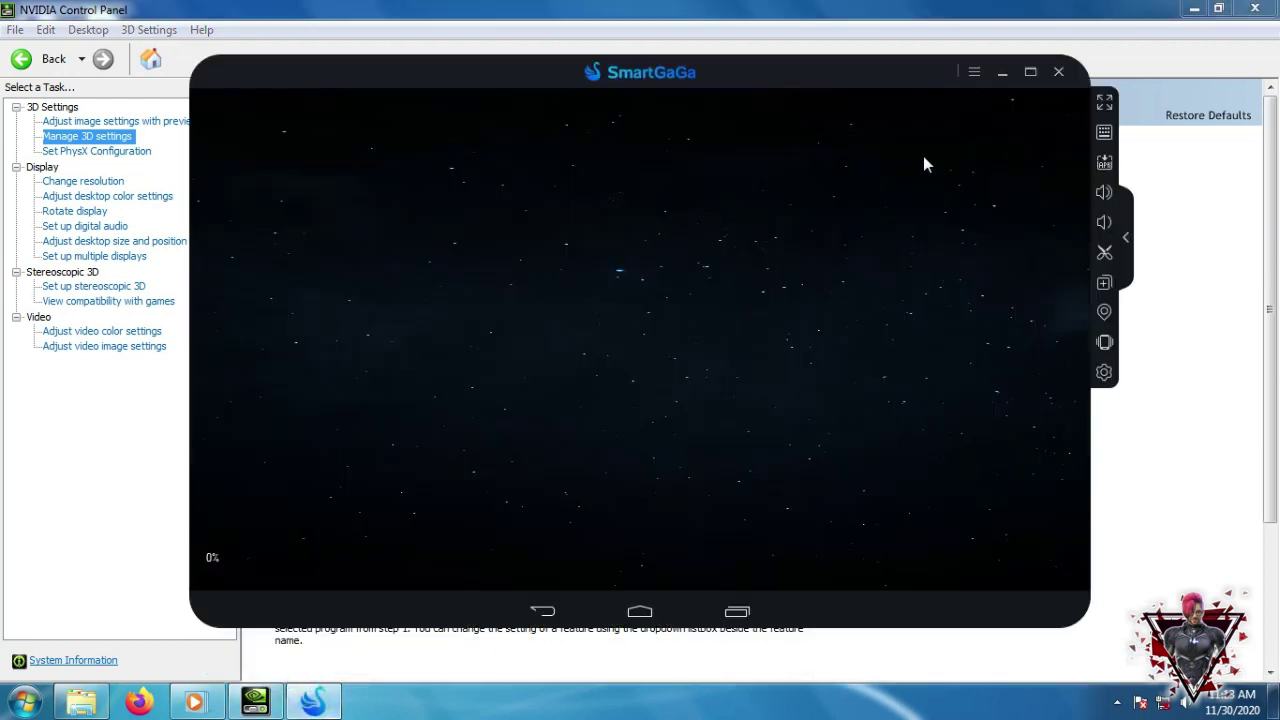
left_click(1056, 73)
left_click(571, 412)
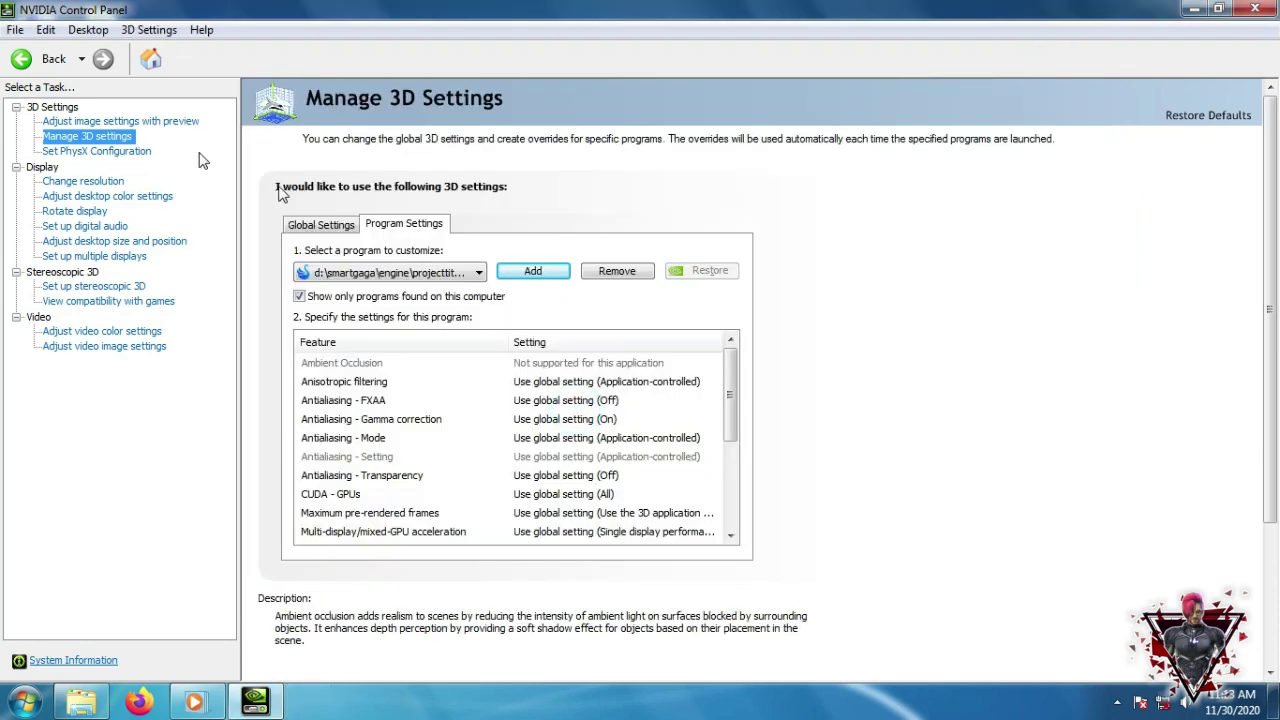
Examine the desktop color, display rotation, digital audio, multiple displays and stereoscopic 3D pages, including the game compatibility list.
left_click(103, 197)
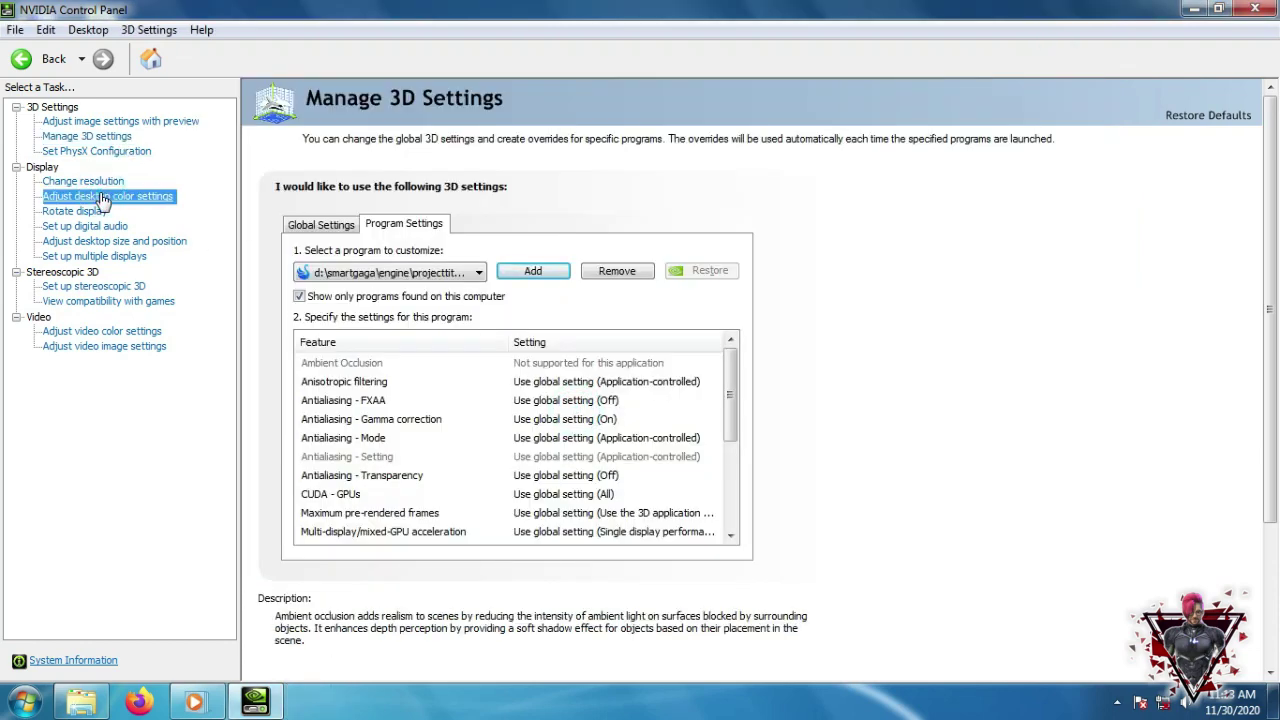
scroll(605, 340, "down", 1)
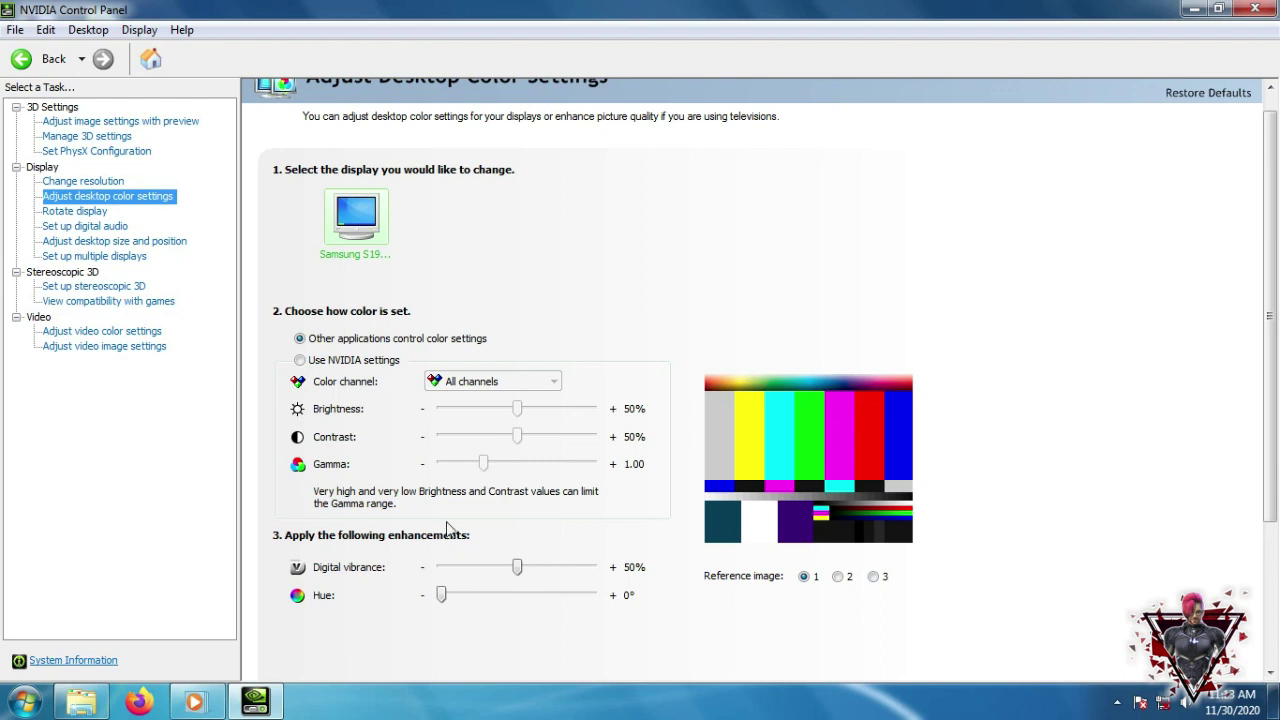
left_click(88, 212)
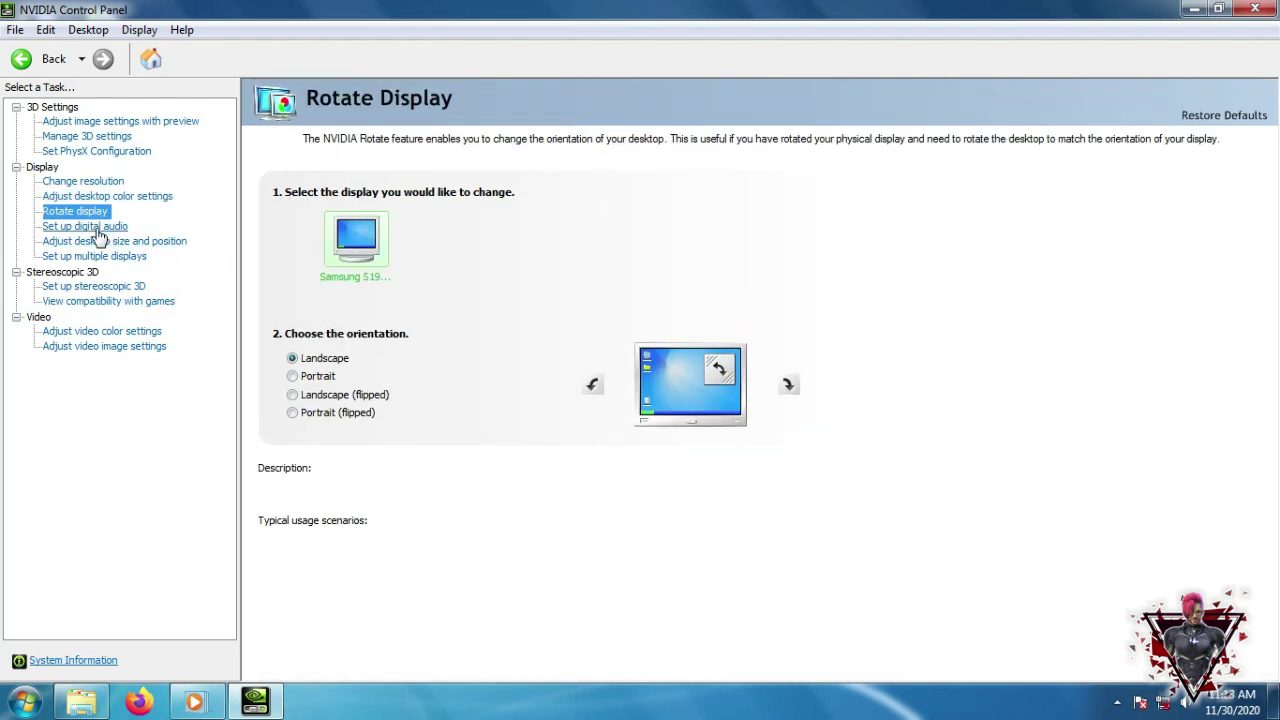
left_click(90, 230)
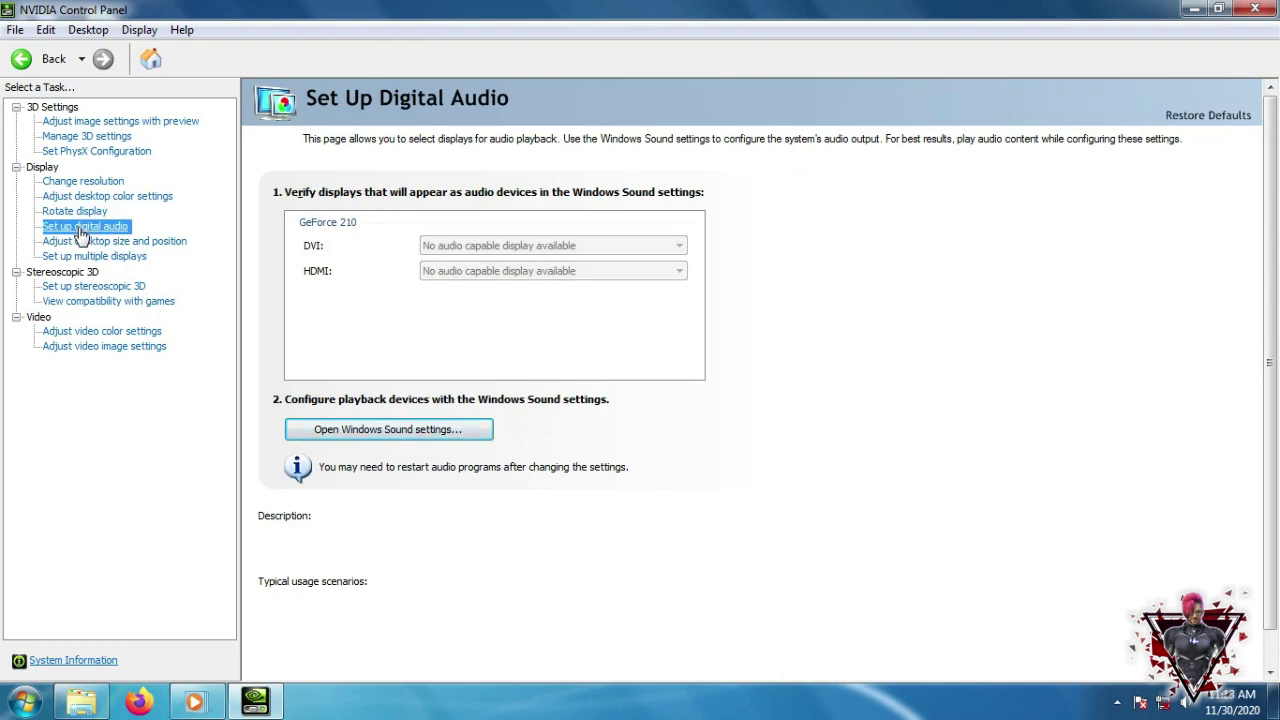
left_click(97, 255)
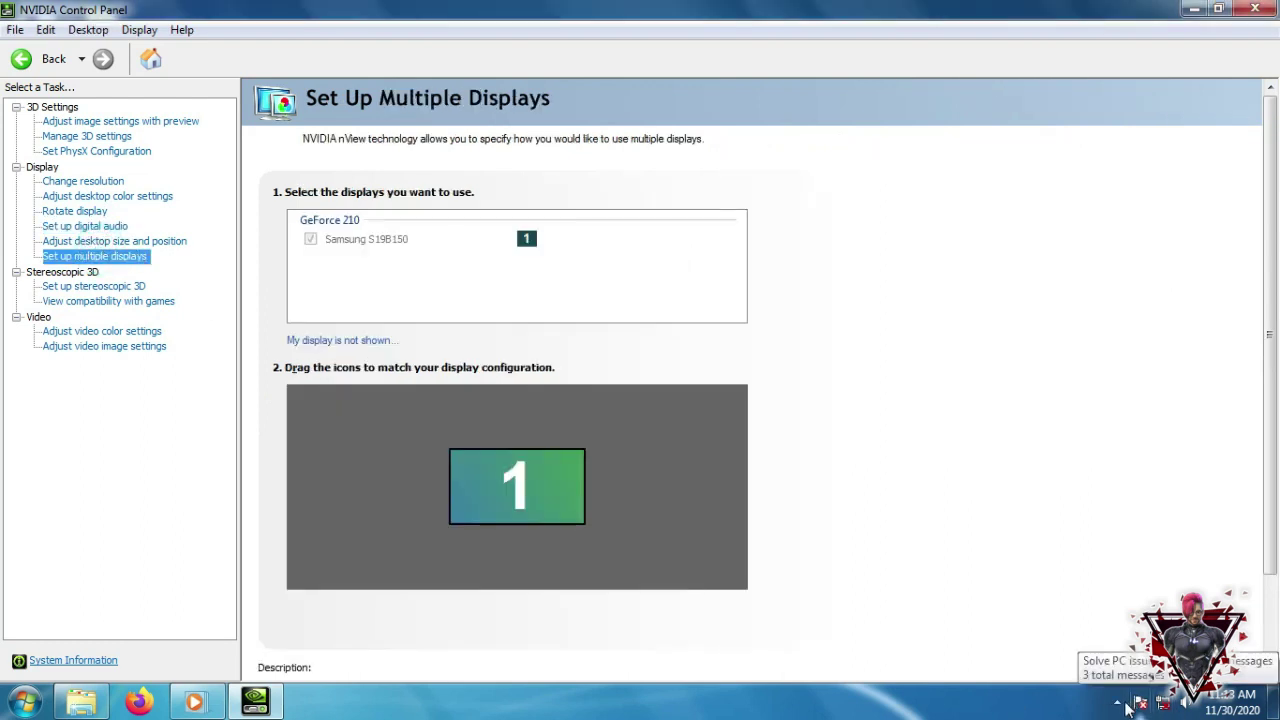
left_click(100, 287)
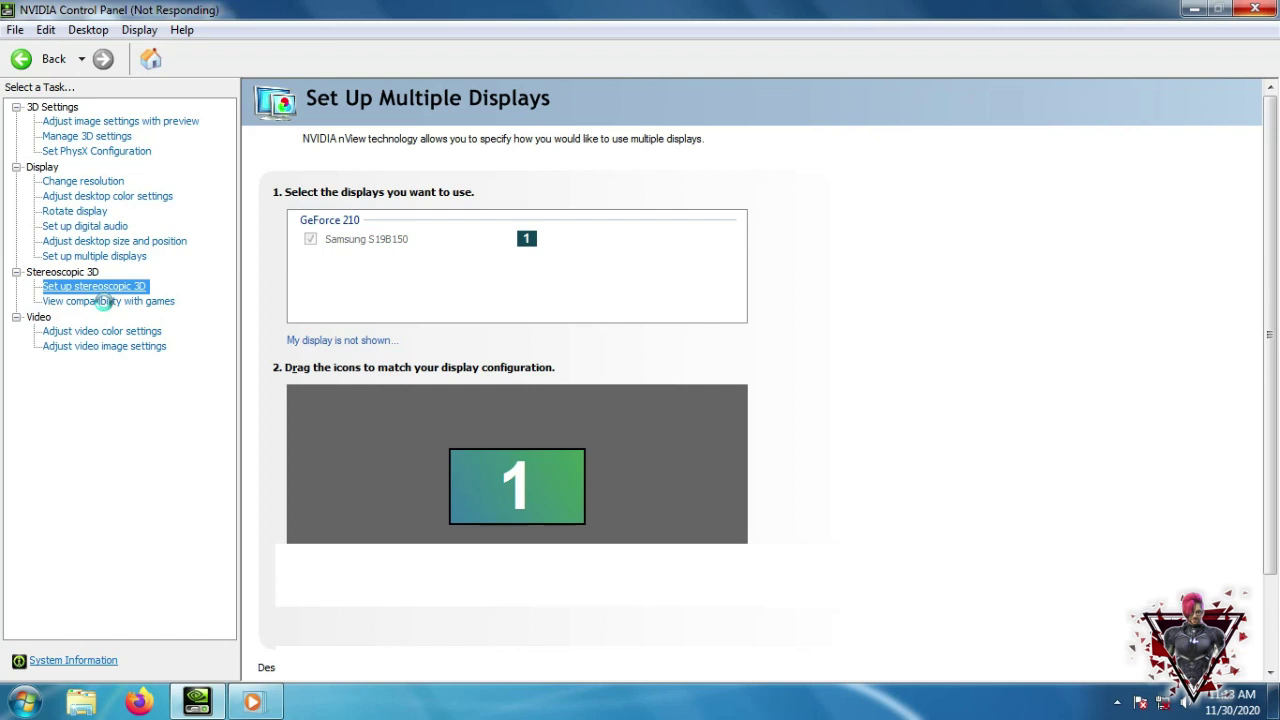
left_click(106, 301)
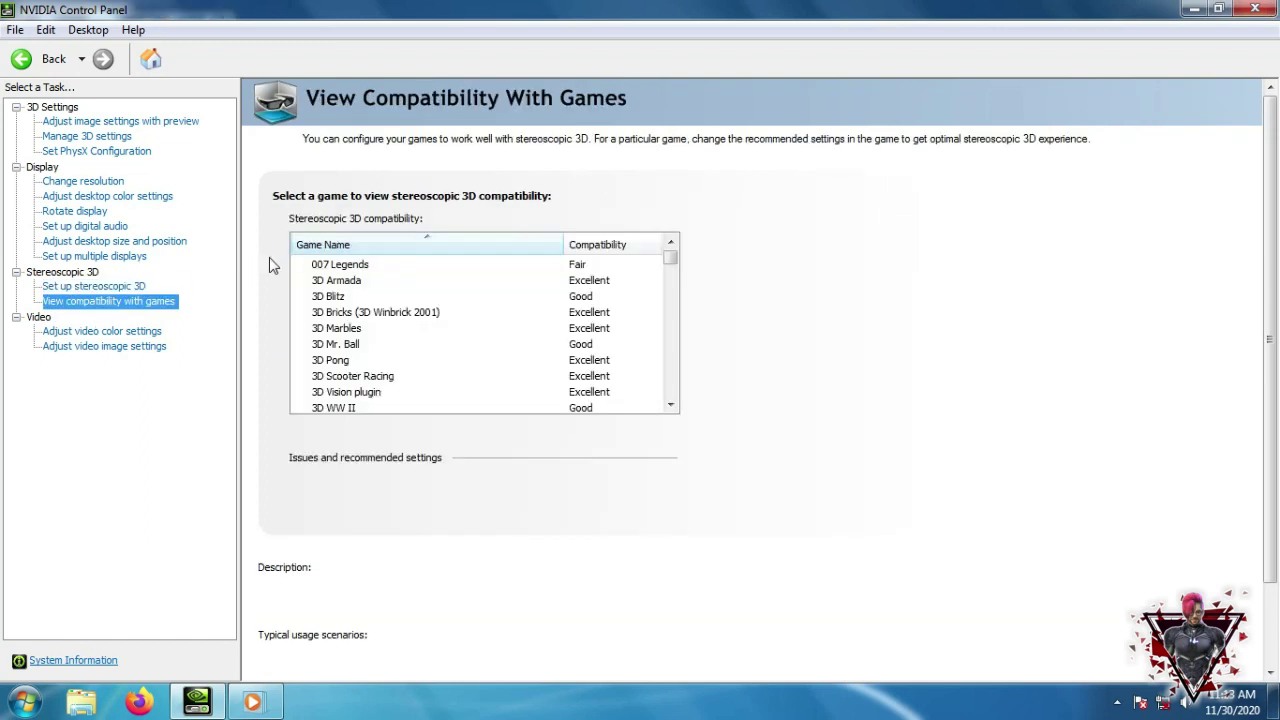
scroll(368, 312, "down", 2)
scroll(368, 312, "up", 3)
scroll(368, 312, "down", 11)
Make the video color adjustments with the NVIDIA settings and set Saturation to 75%.
left_click(75, 333)
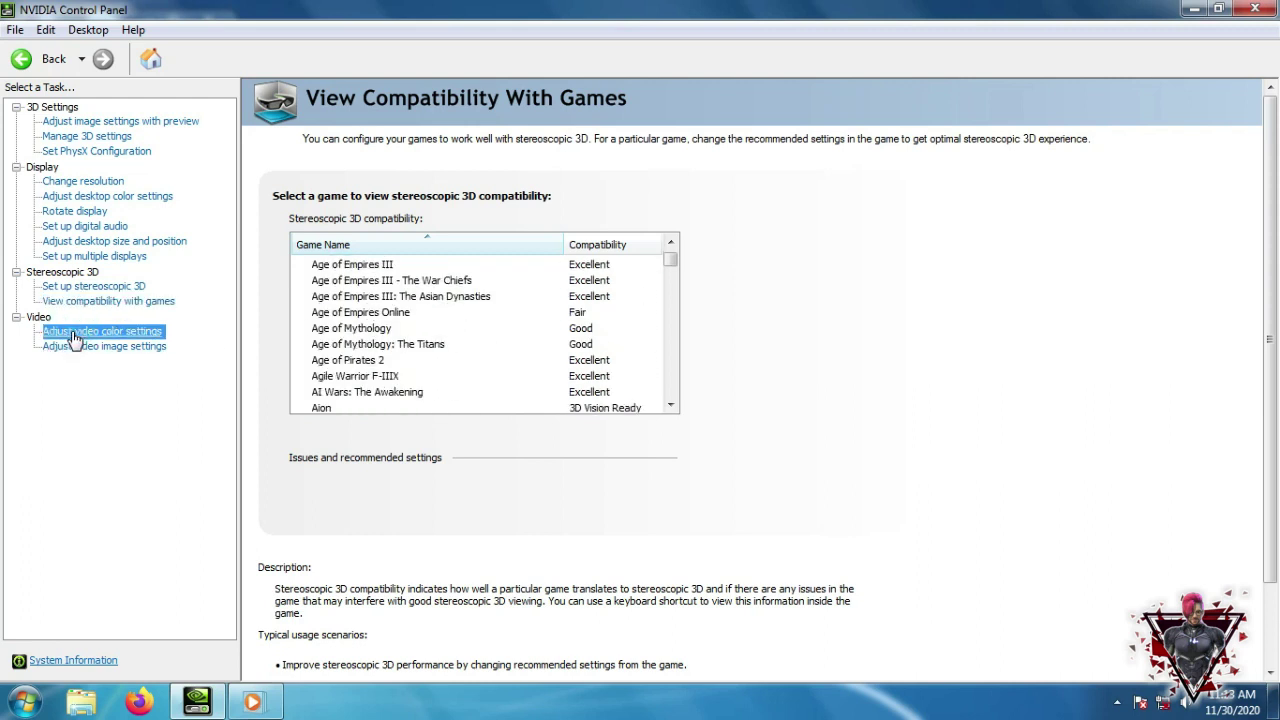
left_click(343, 337)
left_click(351, 377)
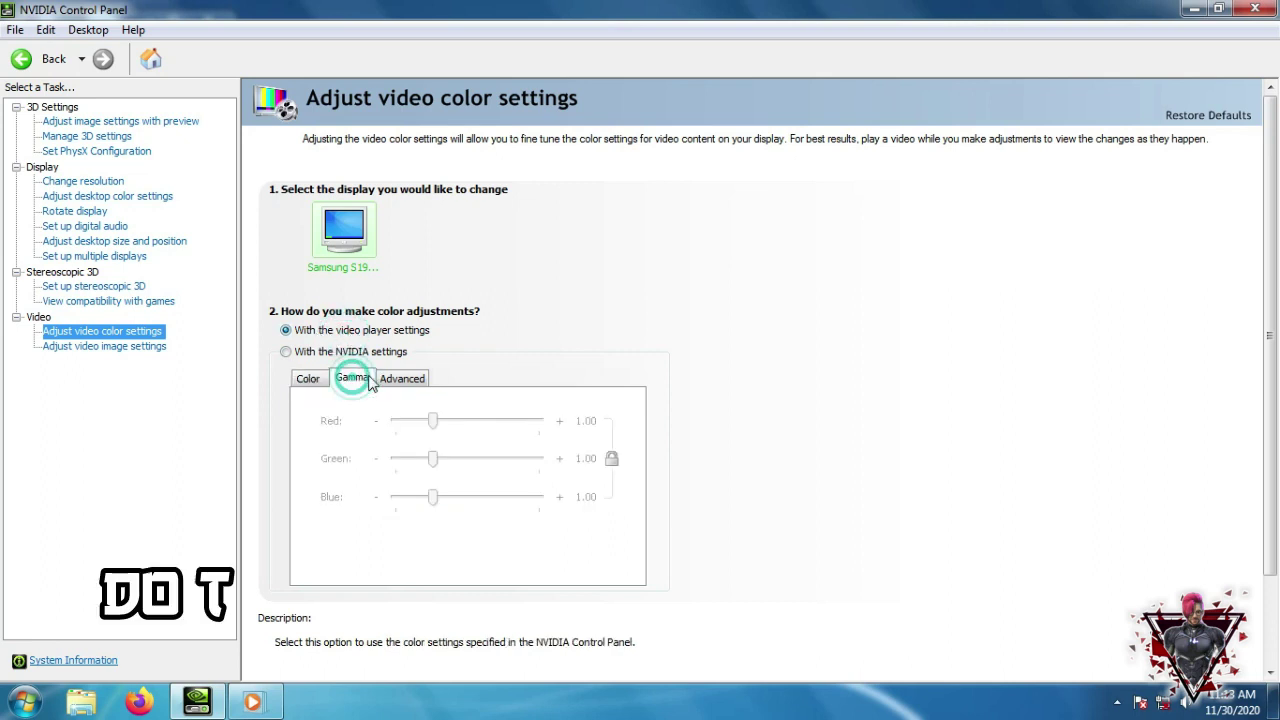
left_click(400, 378)
left_click(310, 378)
left_click(326, 355)
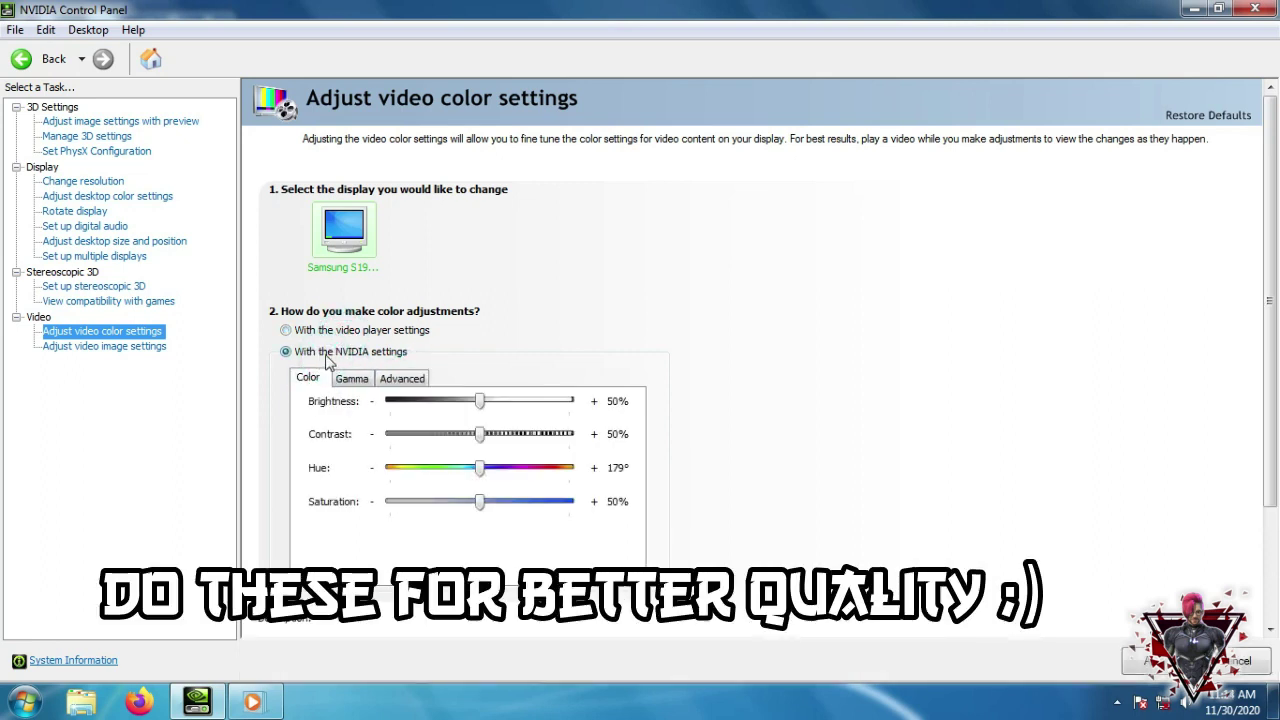
left_click_drag(478, 508, 527, 511)
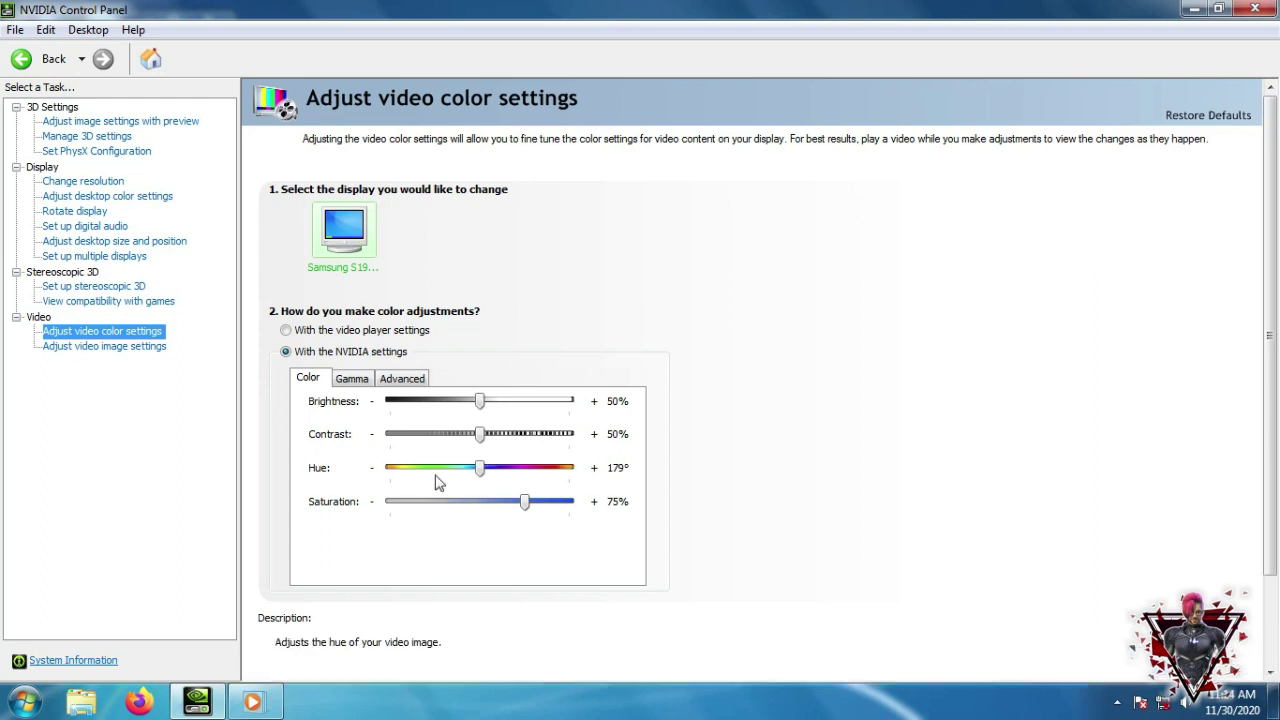
Set the video Edge enhancement and Noise reduction to use the NVIDIA setting, and apply the changes.
left_click(122, 348)
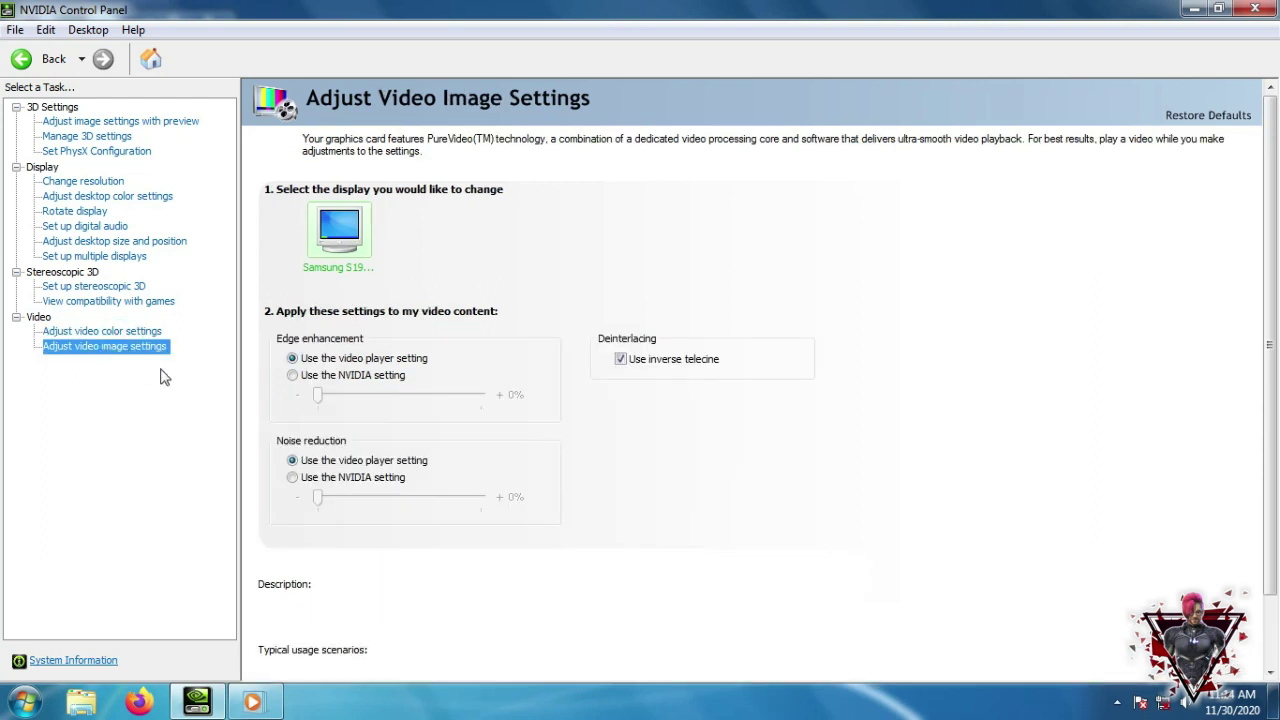
left_click(372, 375)
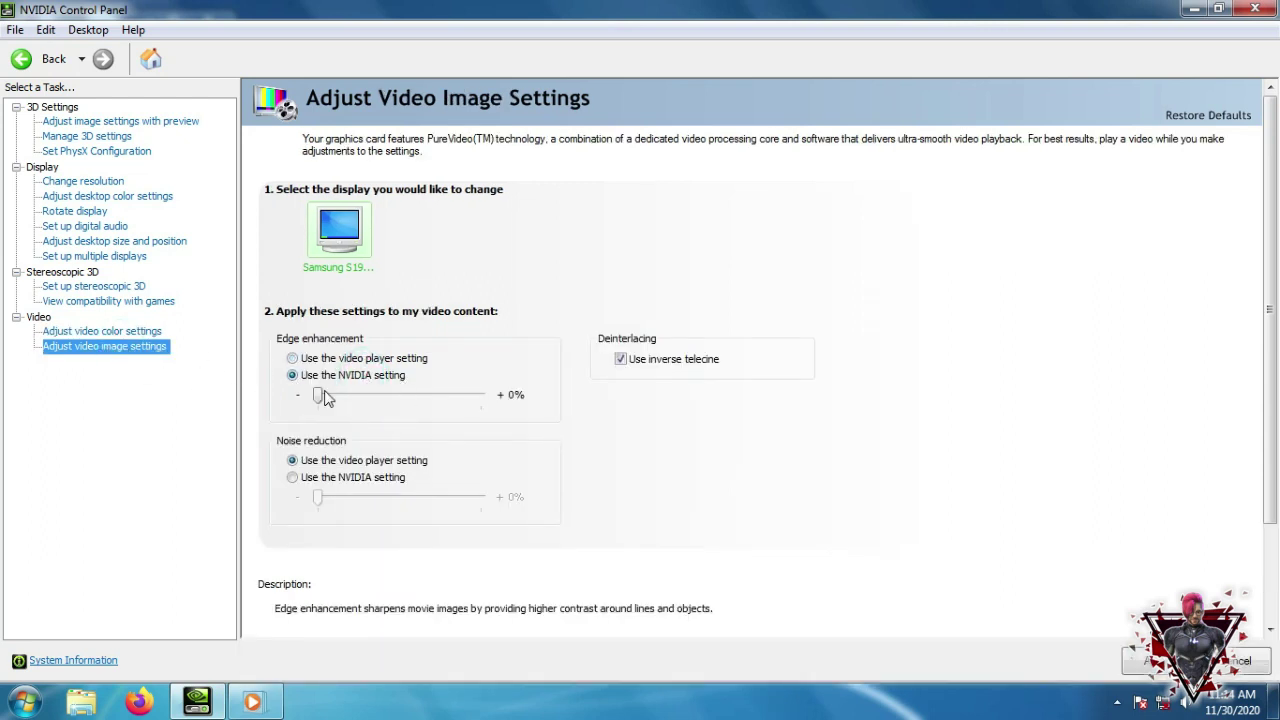
left_click(300, 477)
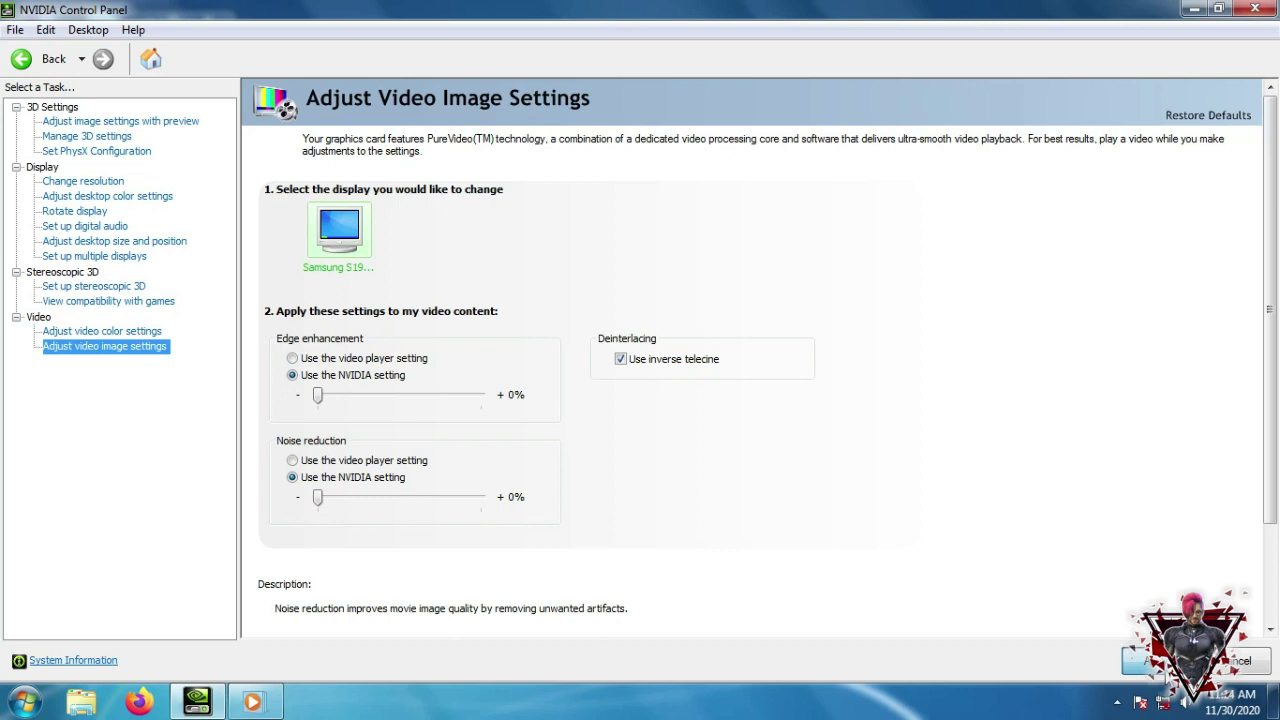
left_click(1148, 661)
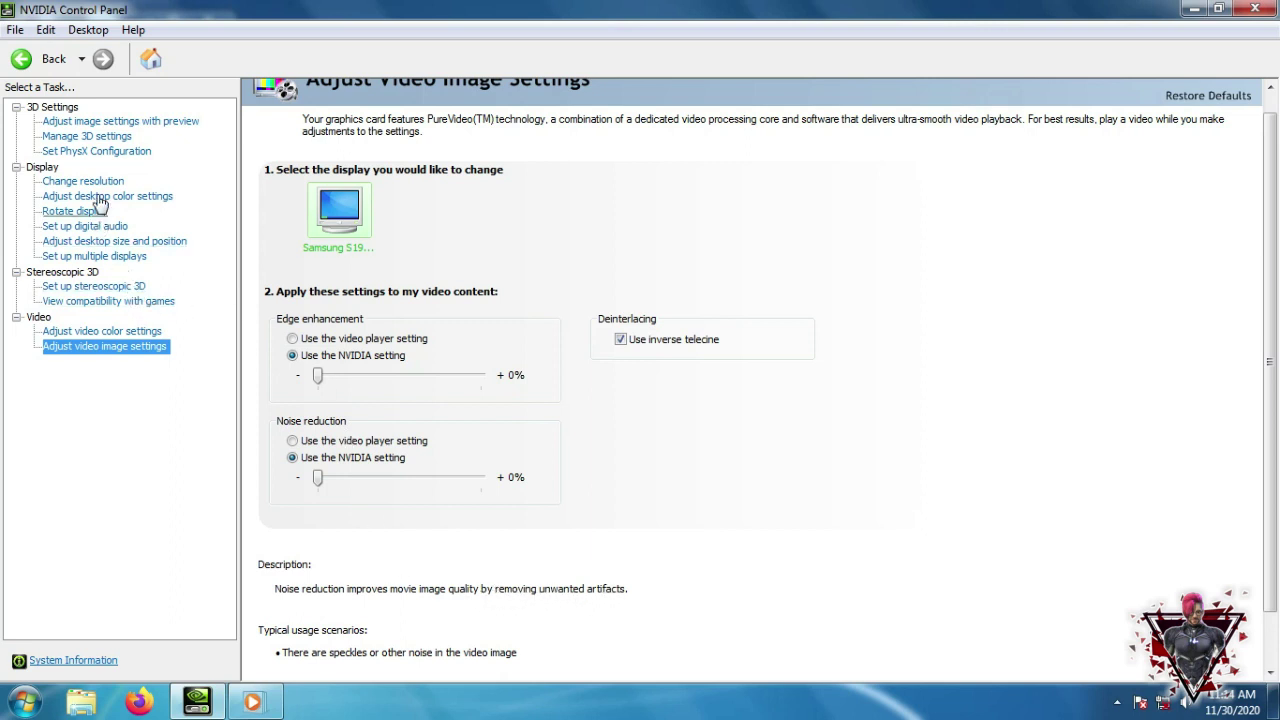
Choose the advanced 3D image settings for the image preview options and close the NVIDIA Control Panel.
left_click(95, 121)
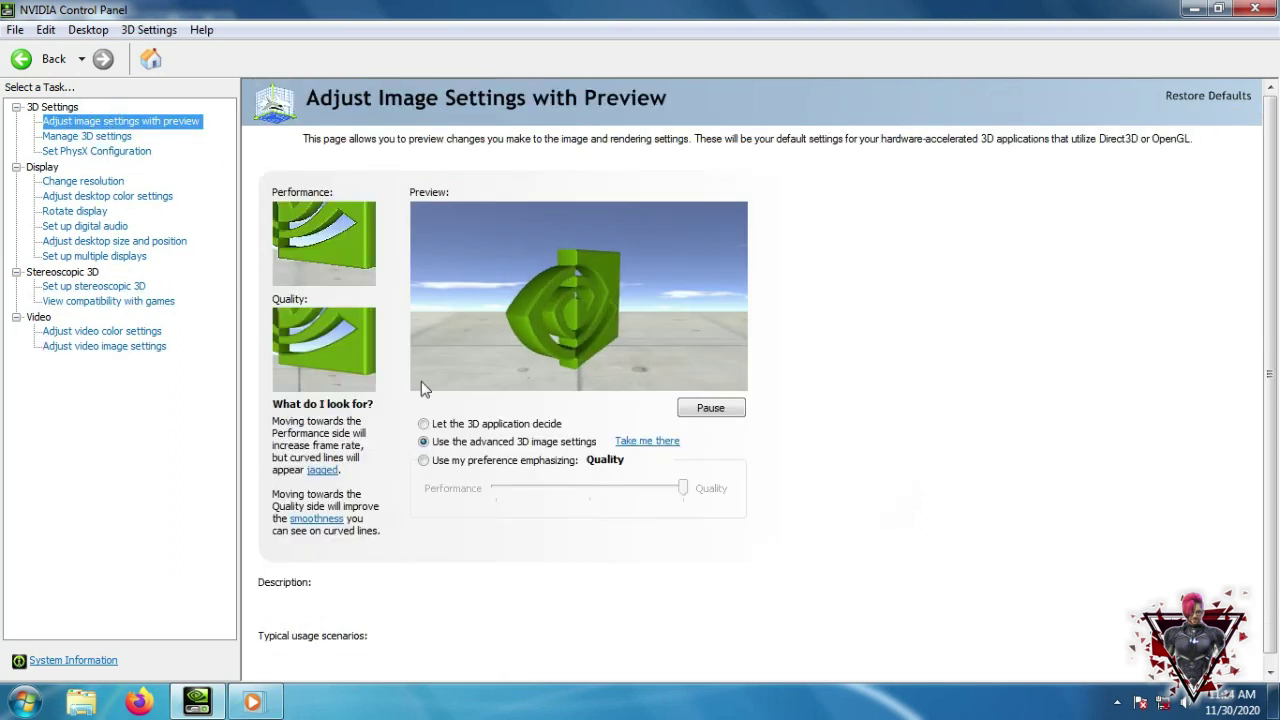
left_click(465, 443)
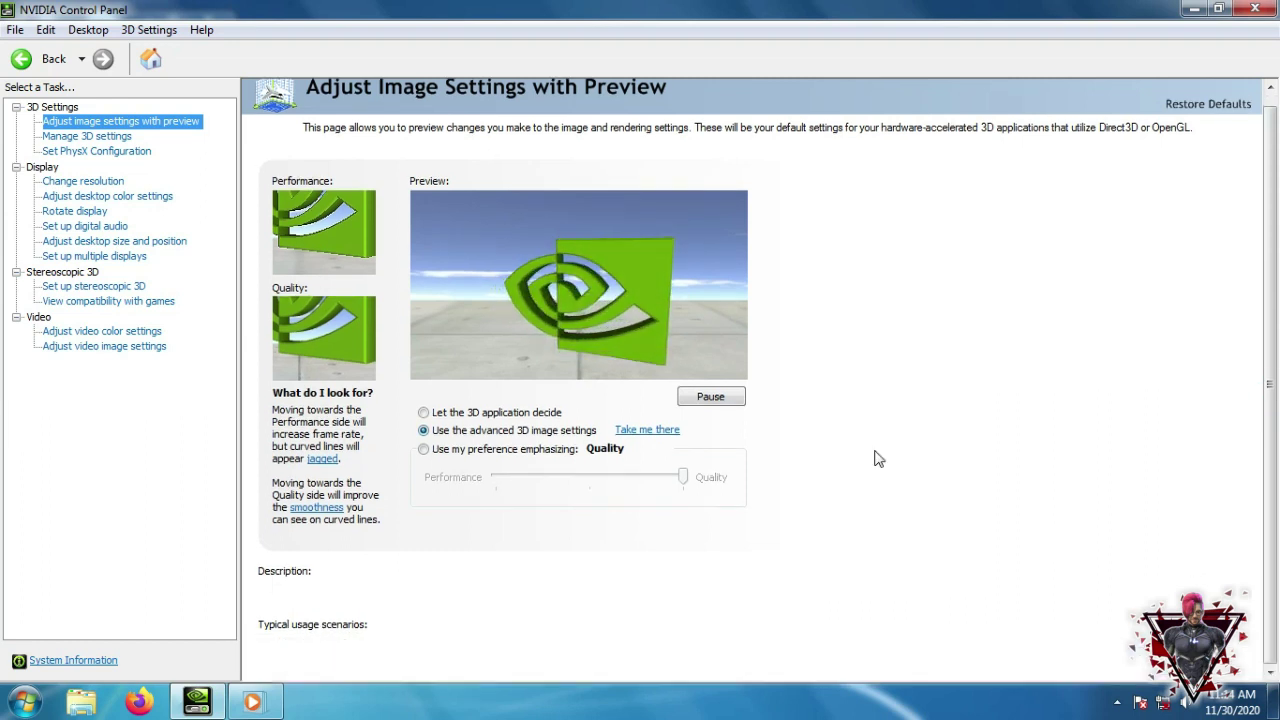
left_click(1264, 10)
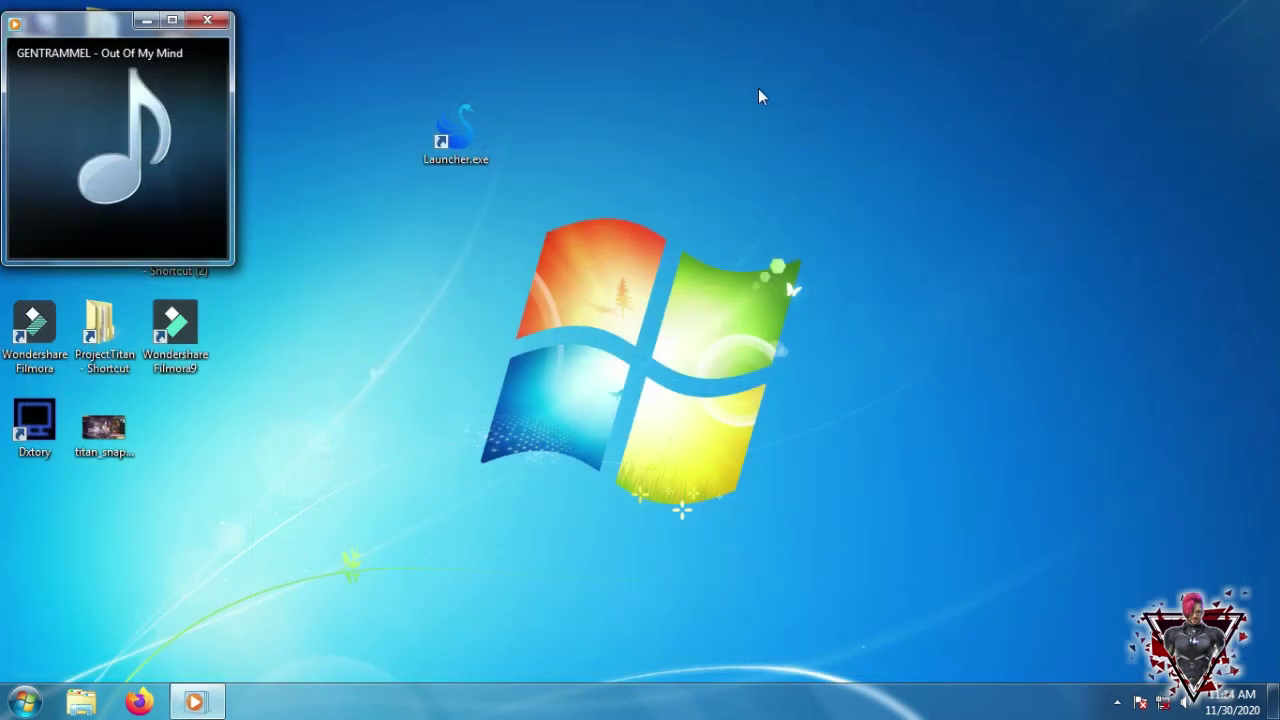
Minimize the media player window and refresh the desktop.
right_click(734, 100)
left_click(760, 141)
left_click(155, 22)
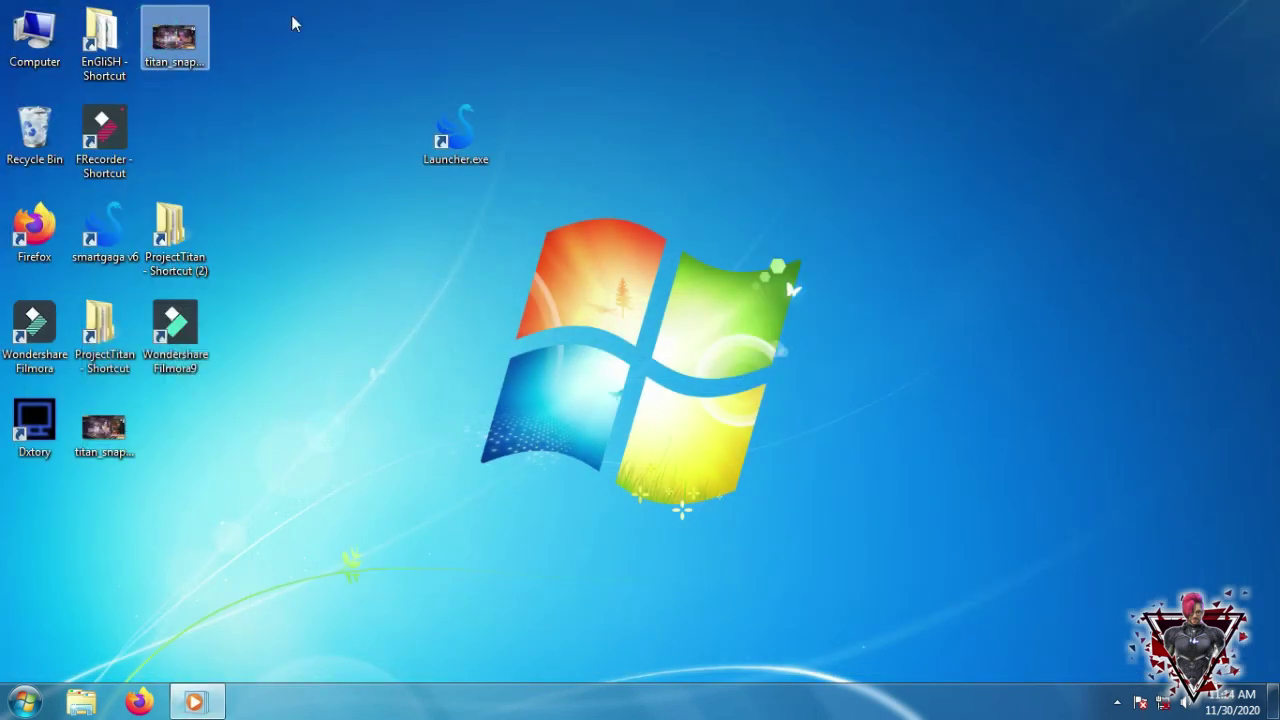
right_click(338, 10)
right_click(379, 58)
left_click(402, 108)
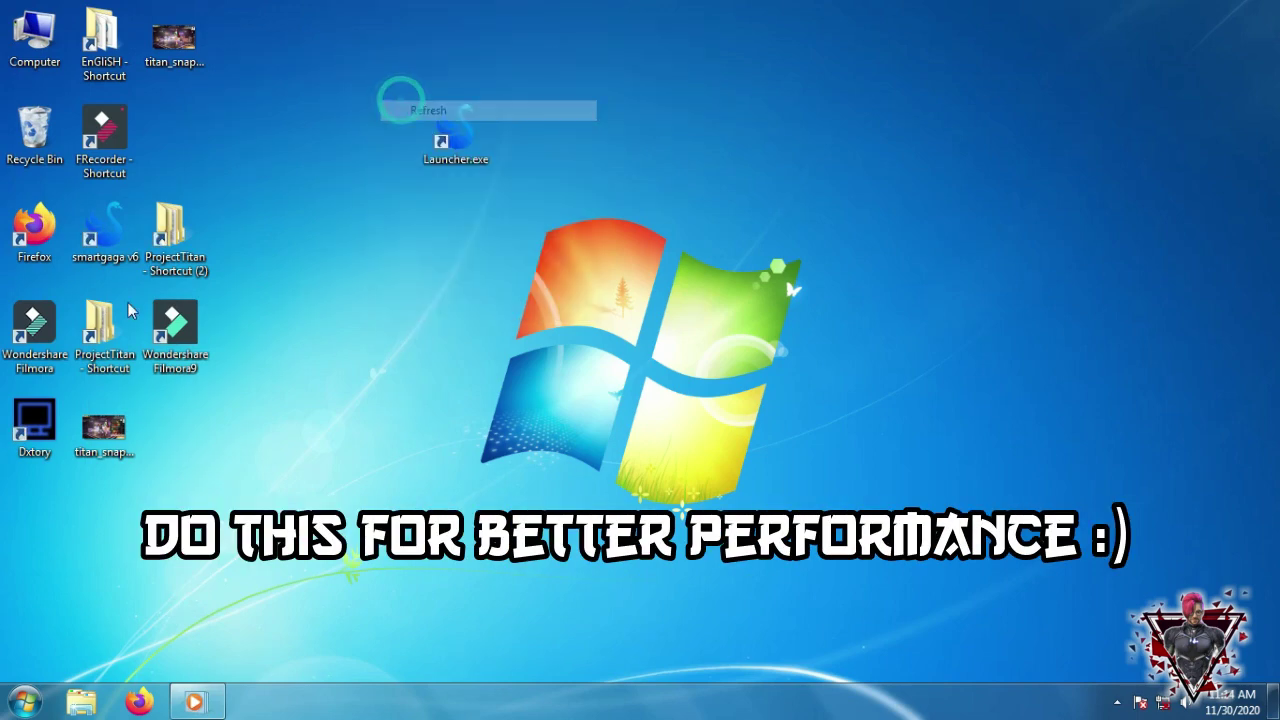
Search Windows for "performance", open Performance Monitor and maximize its window.
key("super")
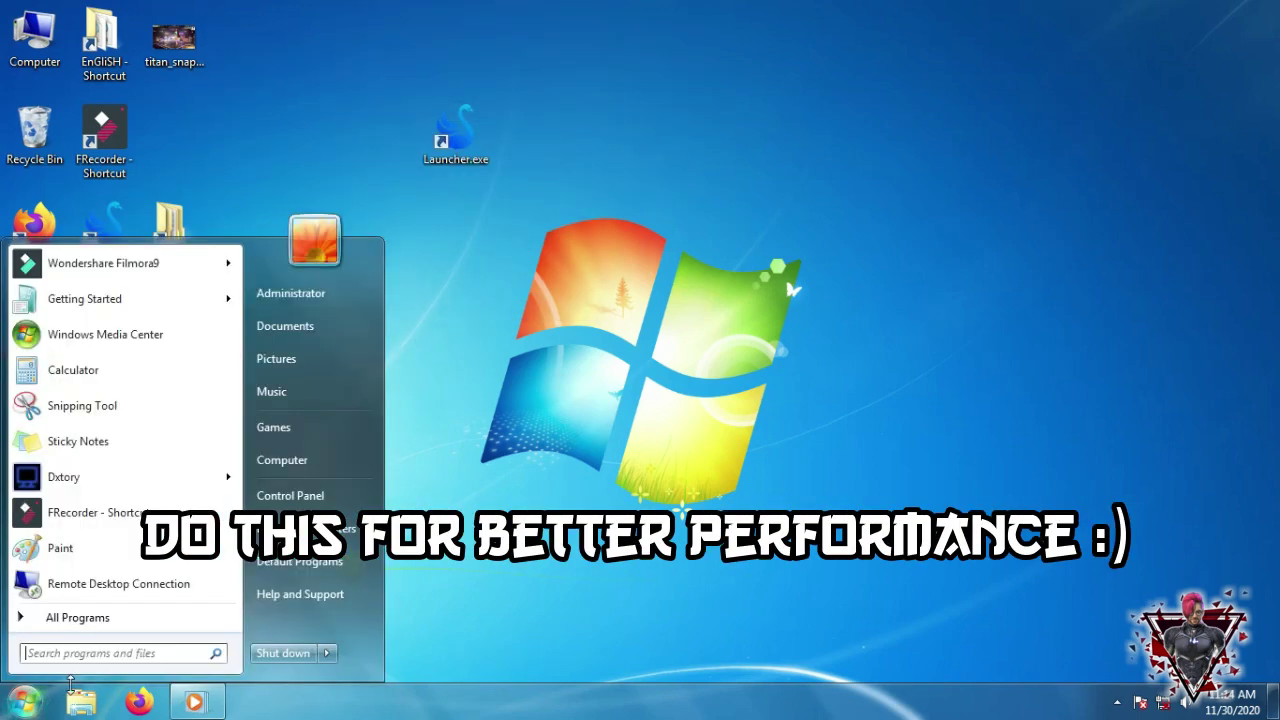
type("performa")
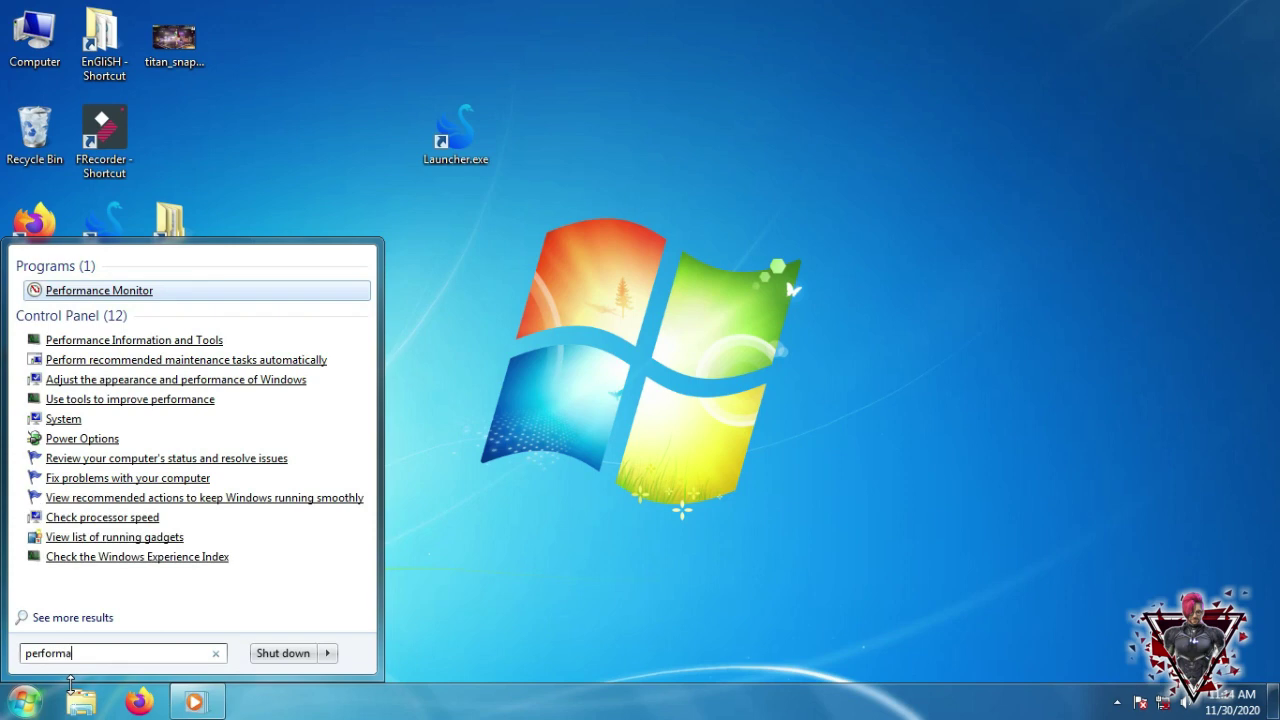
type("nce")
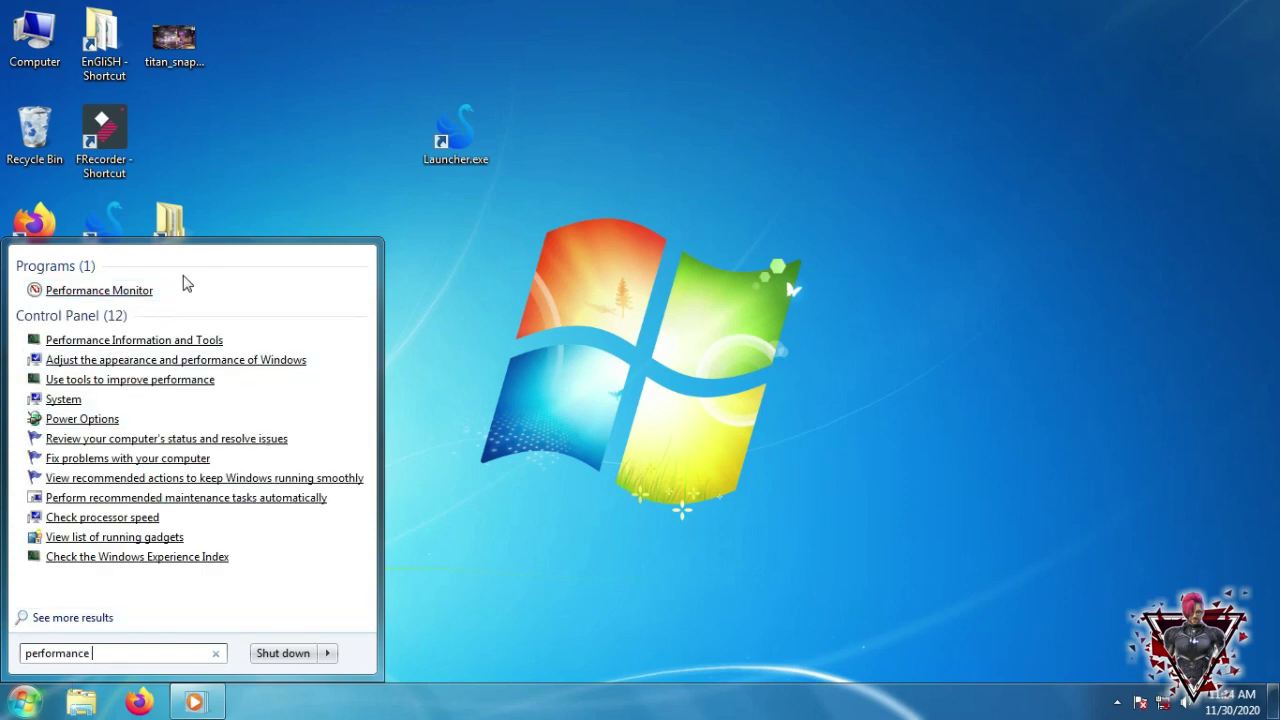
left_click(180, 289)
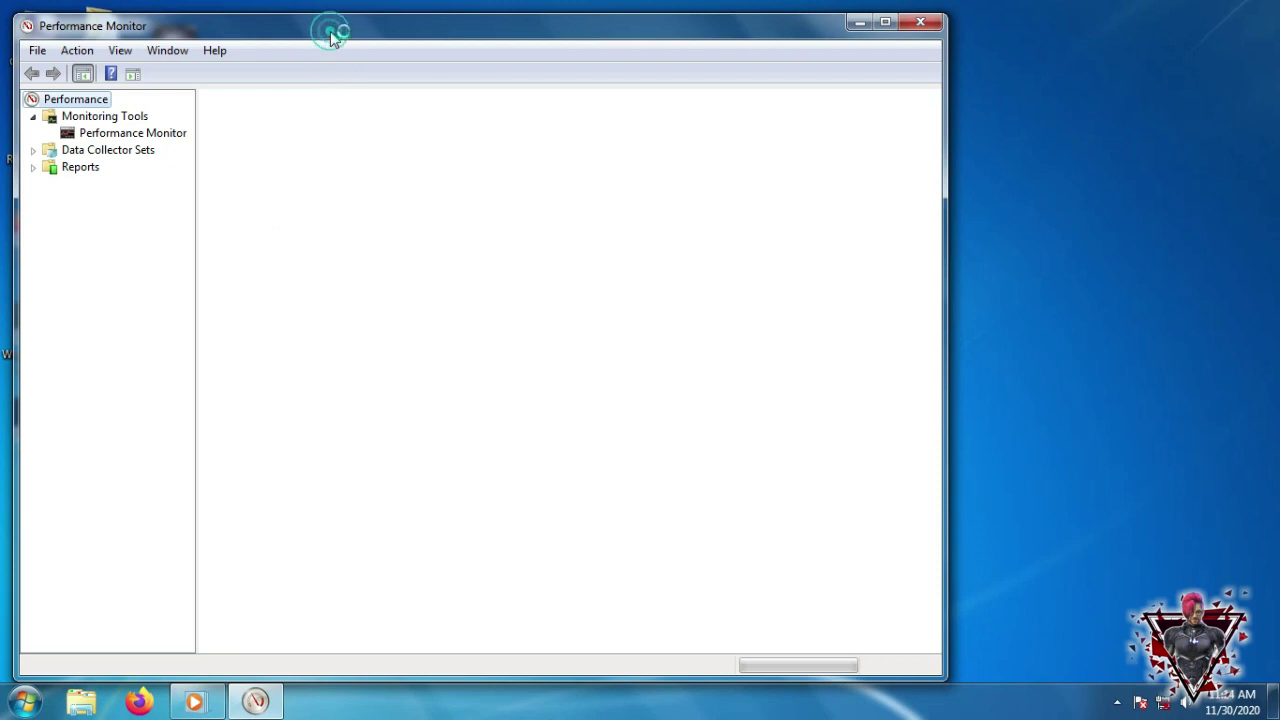
double_click(364, 28)
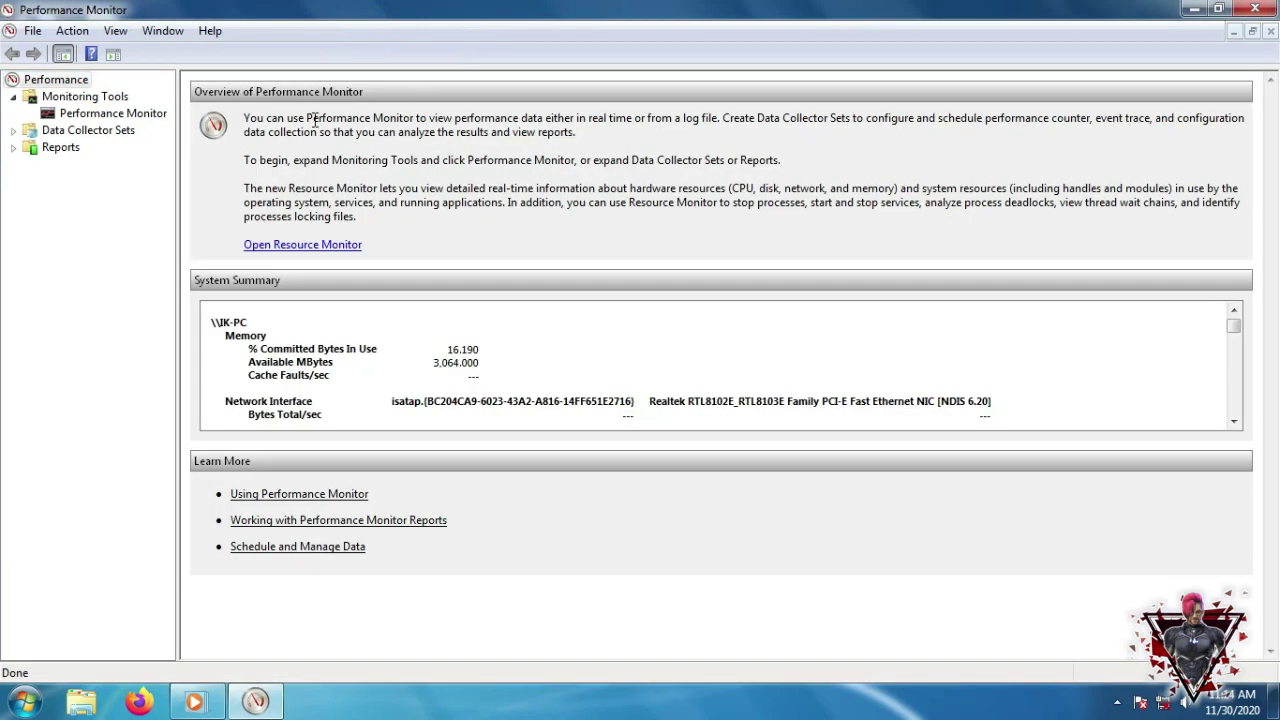
Open the User Defined data collector sets, view the contents of the CPU set and return to the list.
left_click(90, 132)
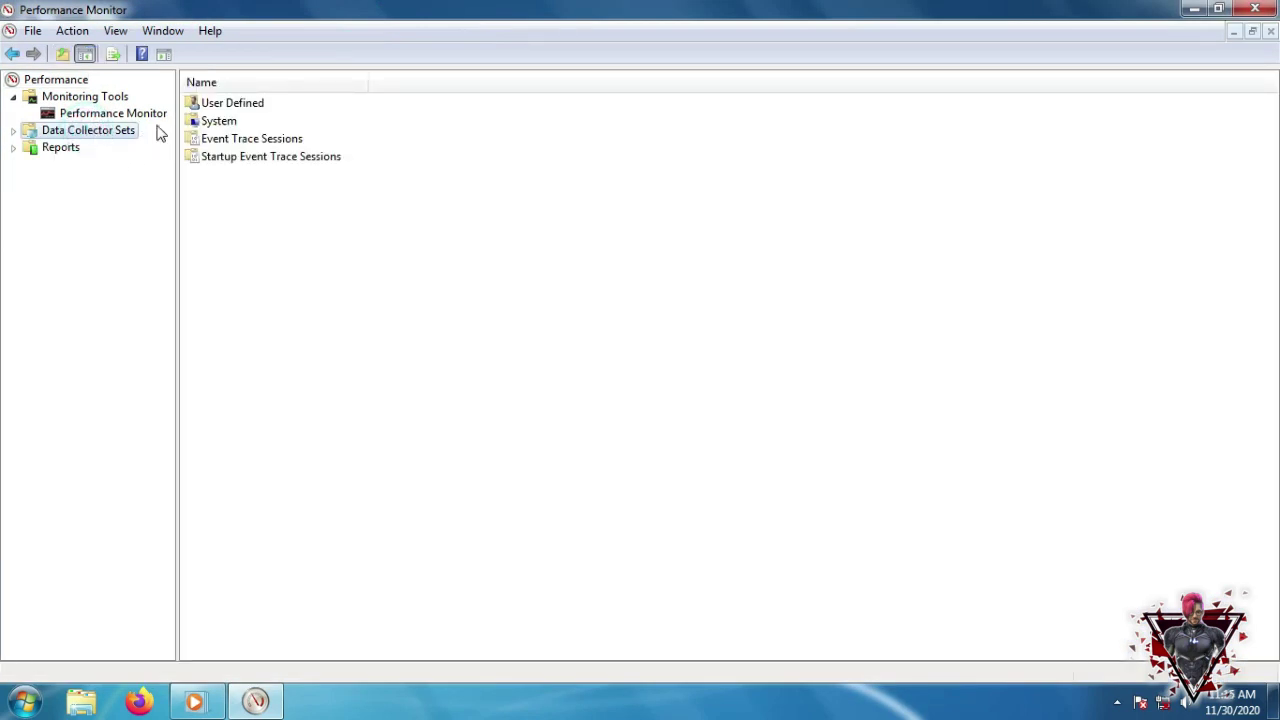
double_click(220, 103)
left_click(279, 110)
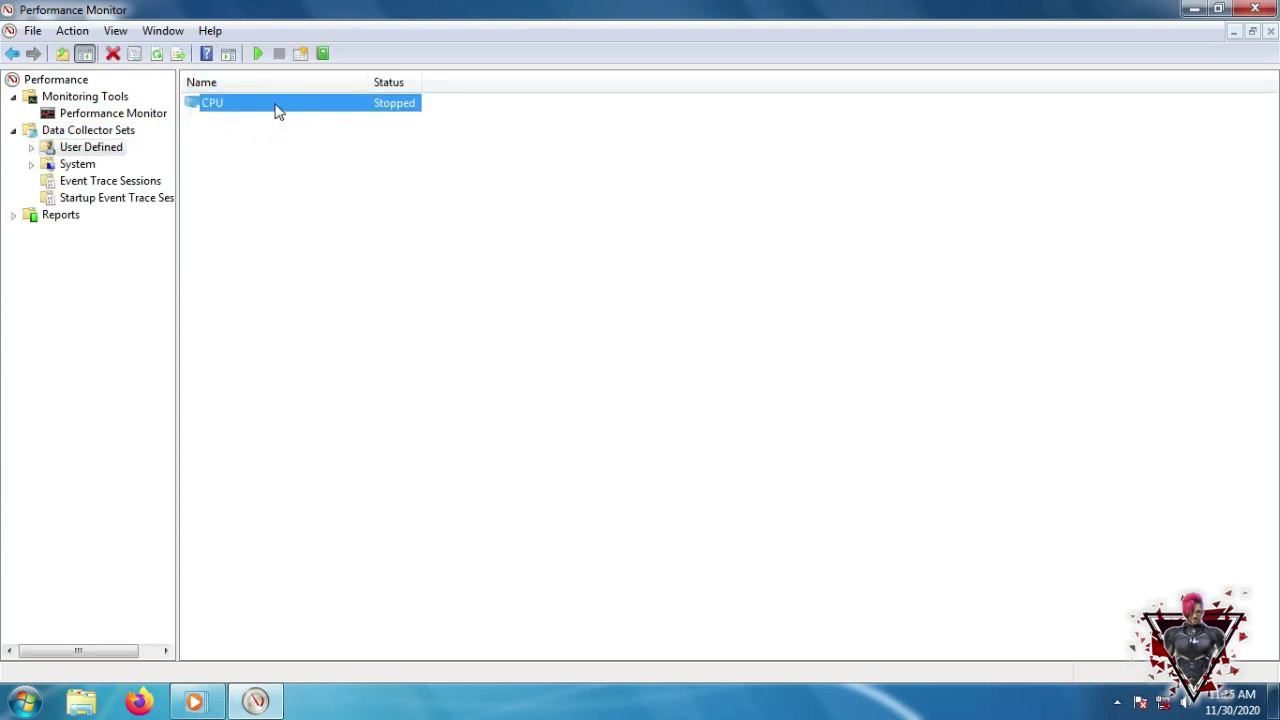
right_click(279, 110)
left_click(257, 103)
double_click(265, 105)
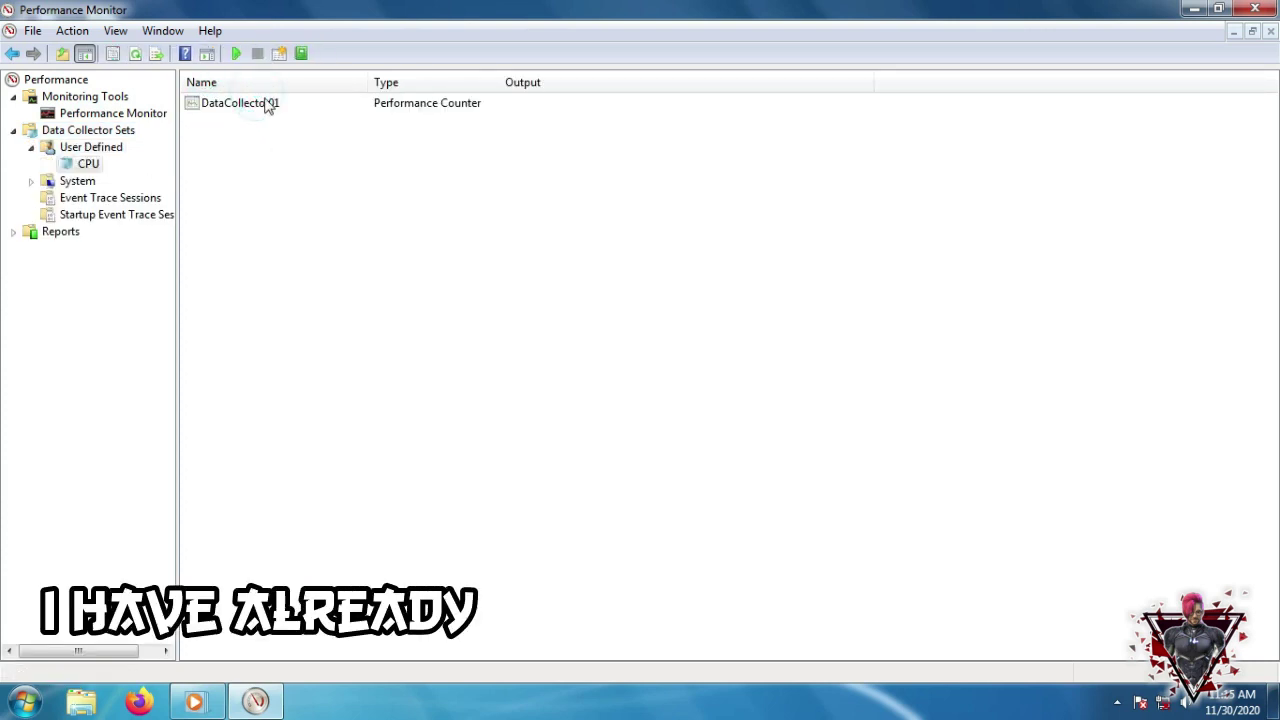
left_click(12, 53)
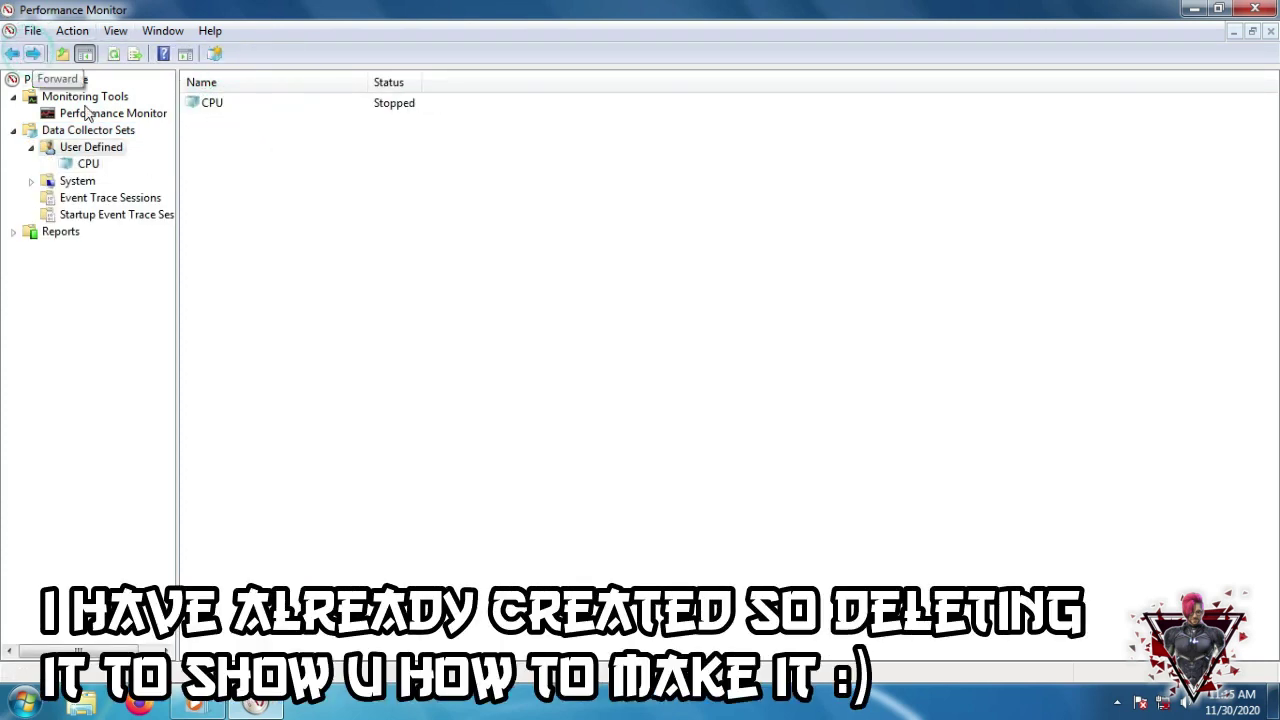
Delete the existing CPU data collector set from the User Defined sets and confirm the deletion.
right_click(251, 118)
left_click(293, 286)
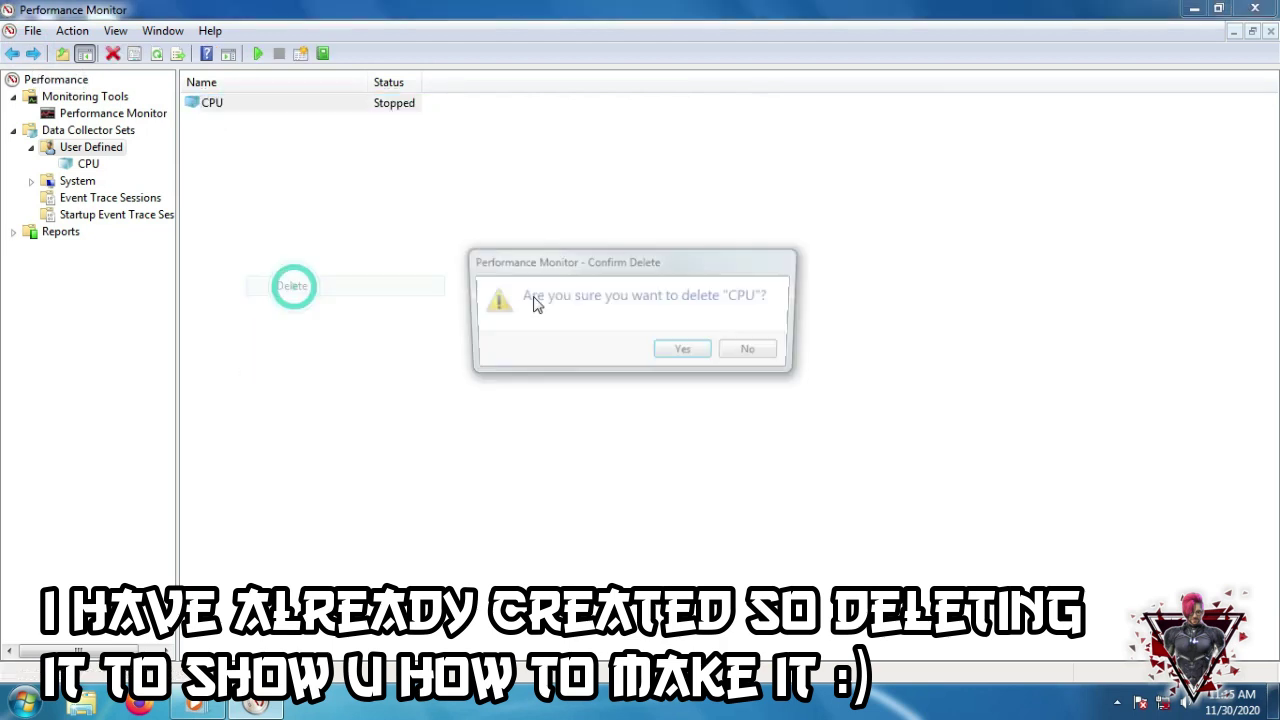
left_click(681, 349)
Start a new User Defined data collector set named "CPU 100% FIX" and choose to create it manually (Advanced).
right_click(327, 133)
mouse_move(349, 143)
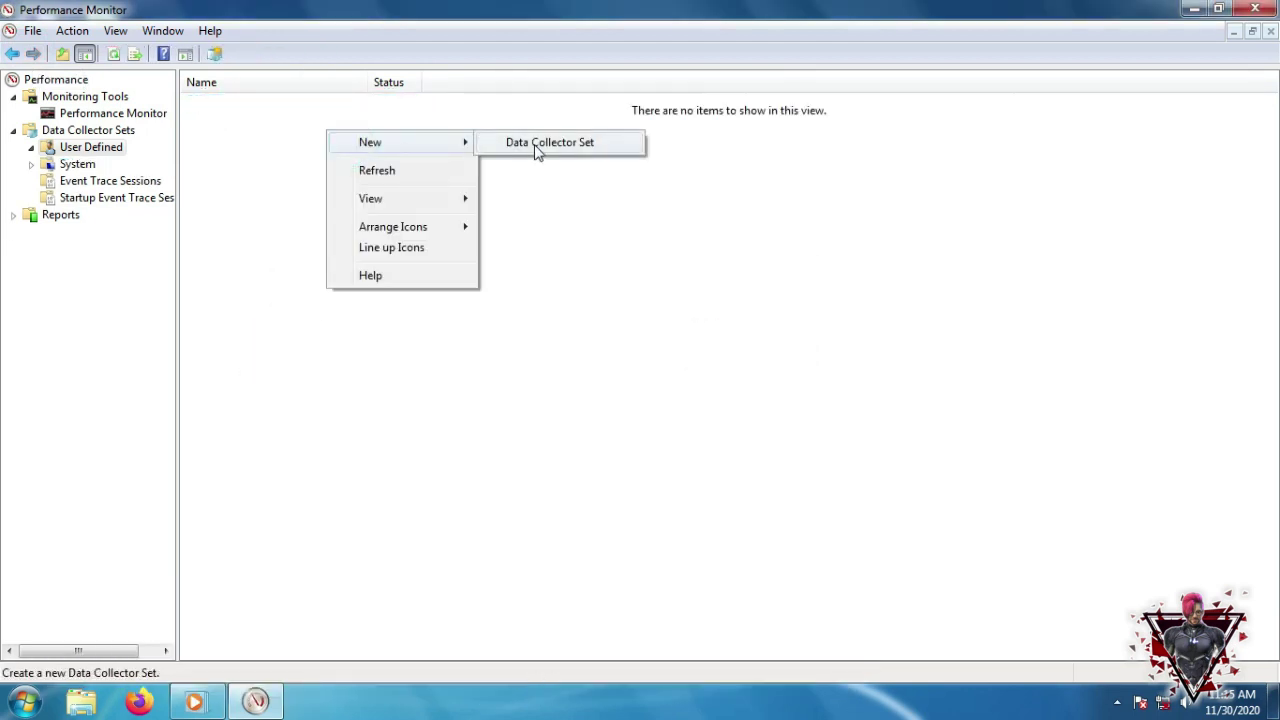
left_click(548, 142)
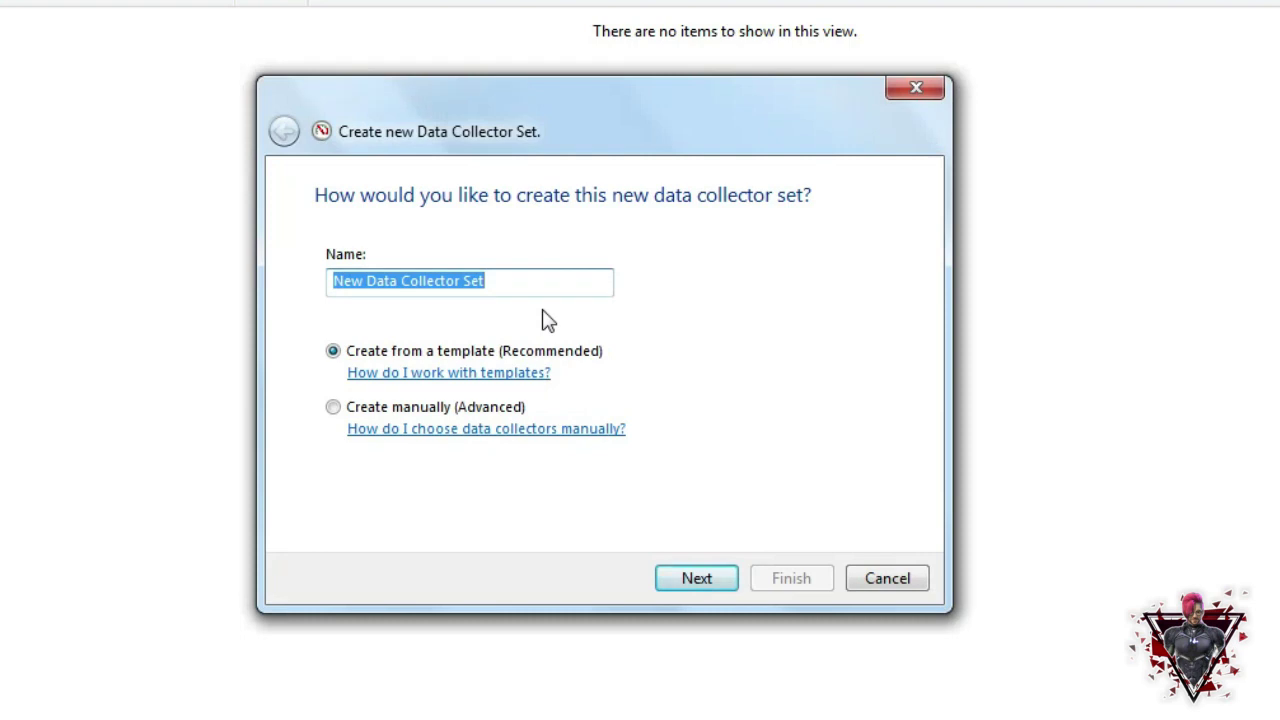
type("CPU ")
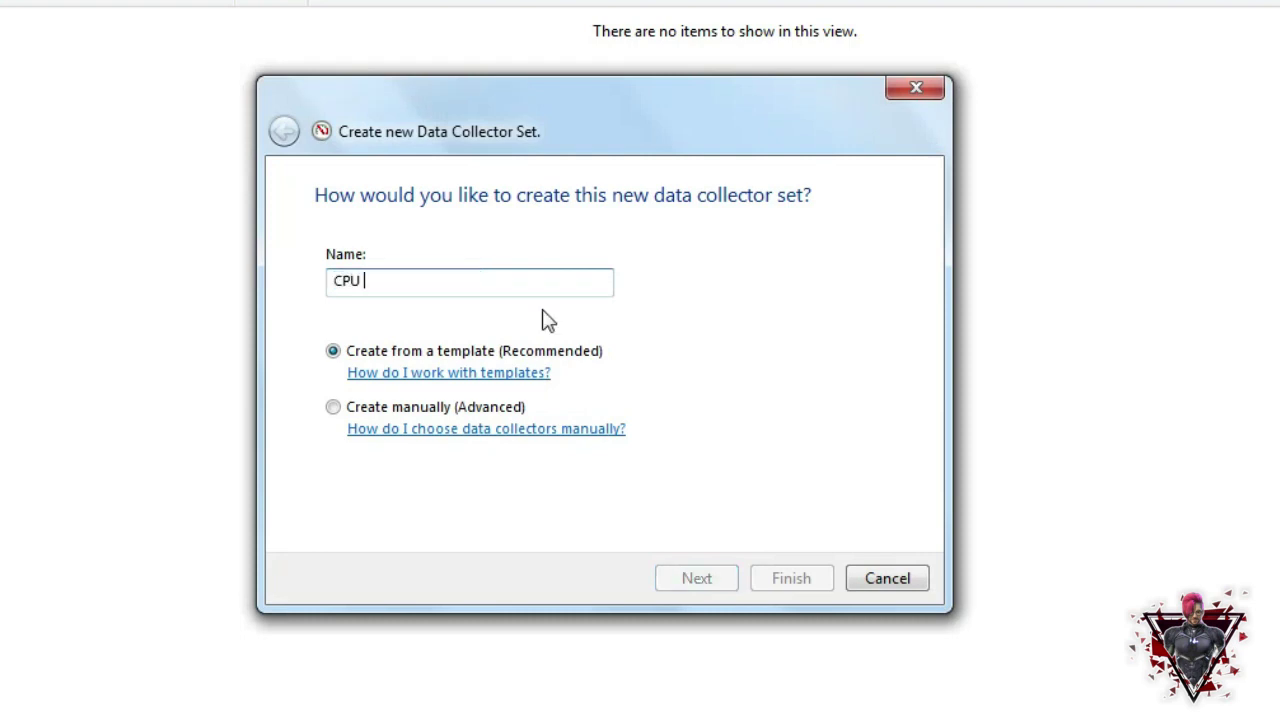
type("!")
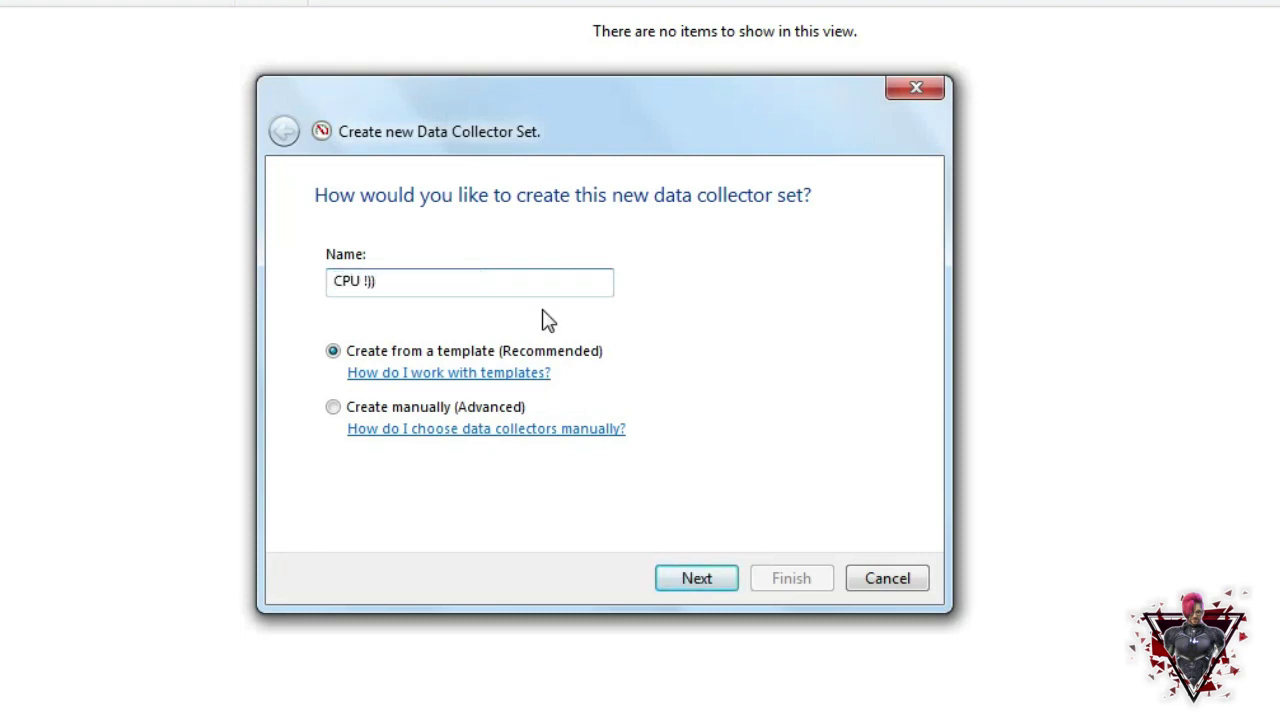
type("100% FIX")
left_click(487, 406)
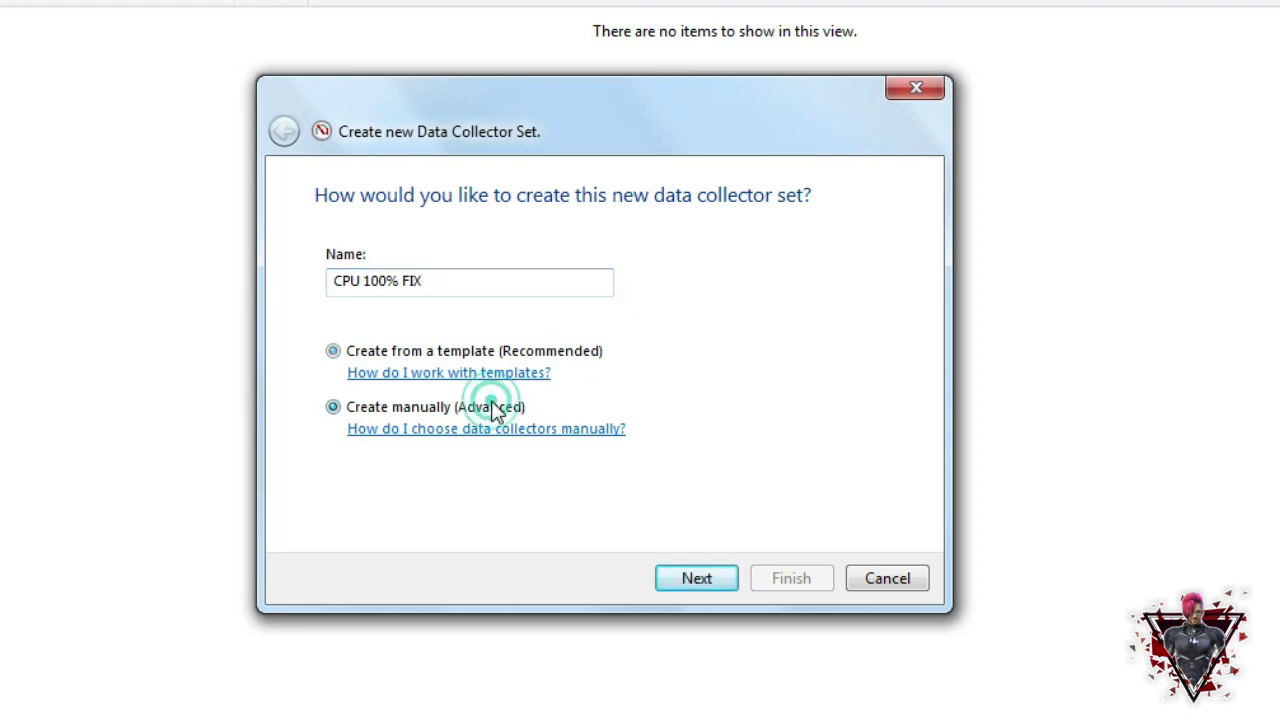
left_click(700, 580)
Include performance counter data logs in the set and add the Processor counters for instance 3.
left_click(400, 284)
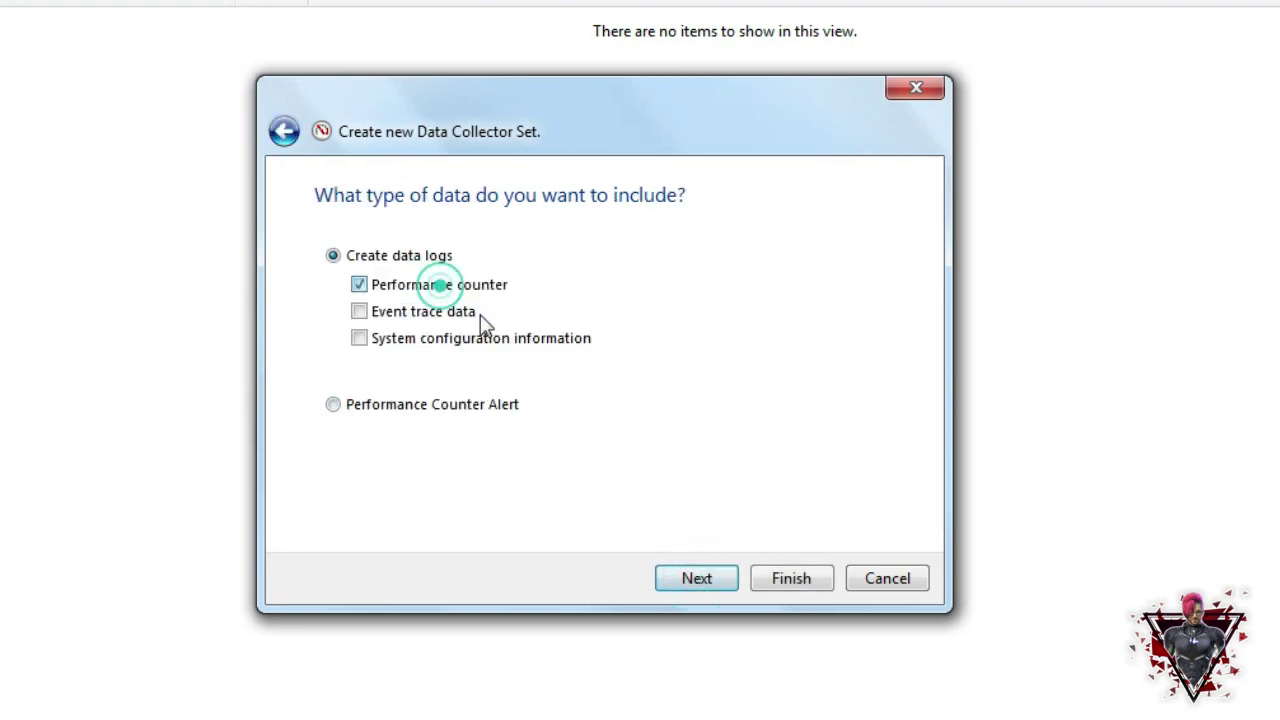
left_click(704, 580)
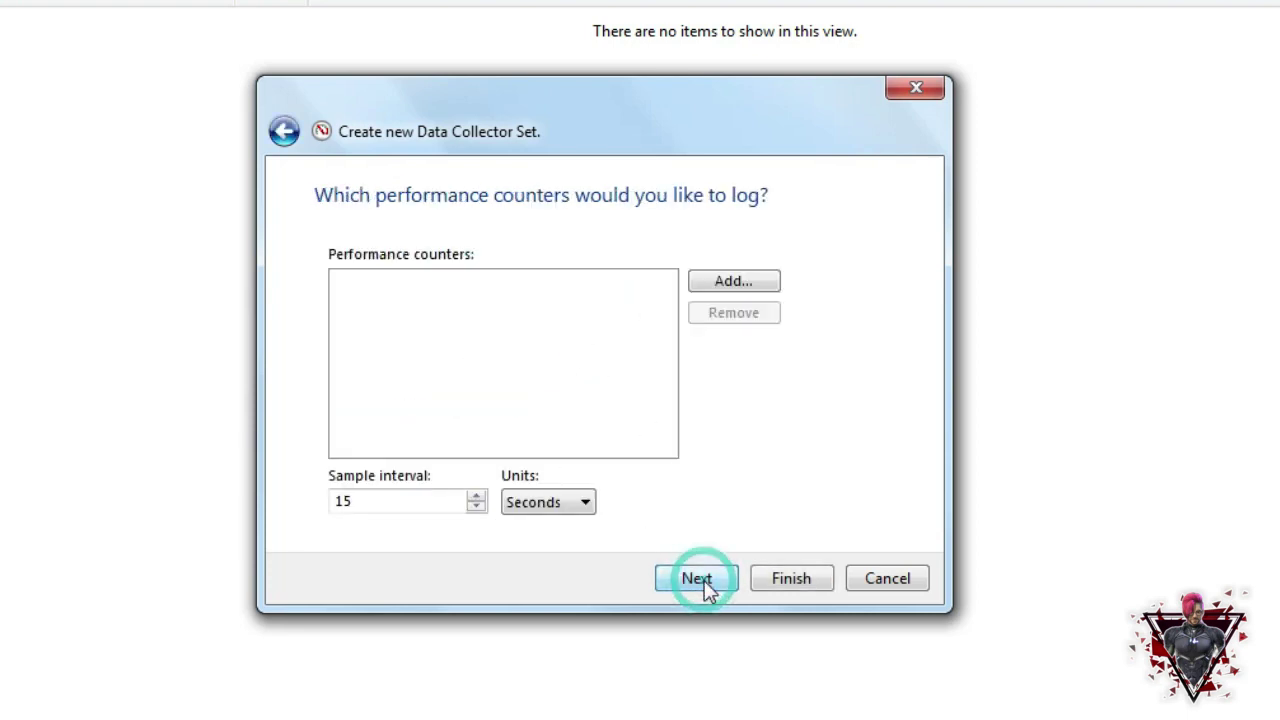
left_click(725, 283)
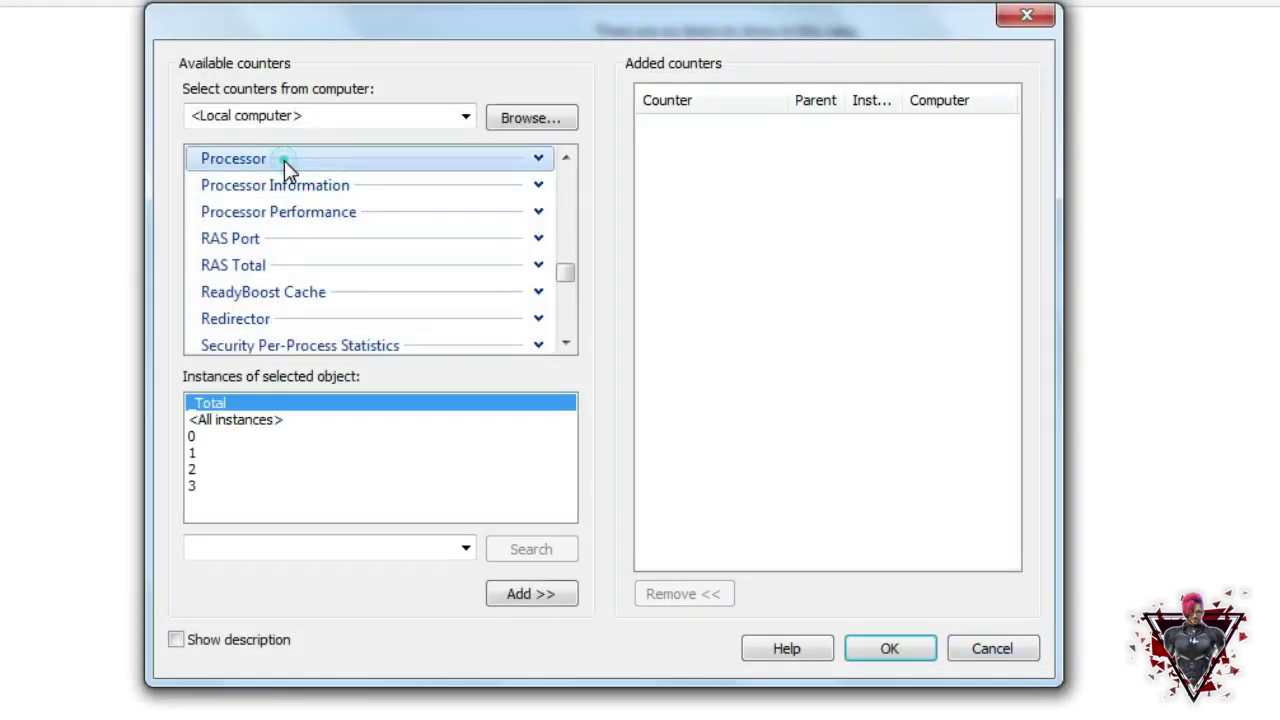
left_click(214, 485)
left_click(518, 594)
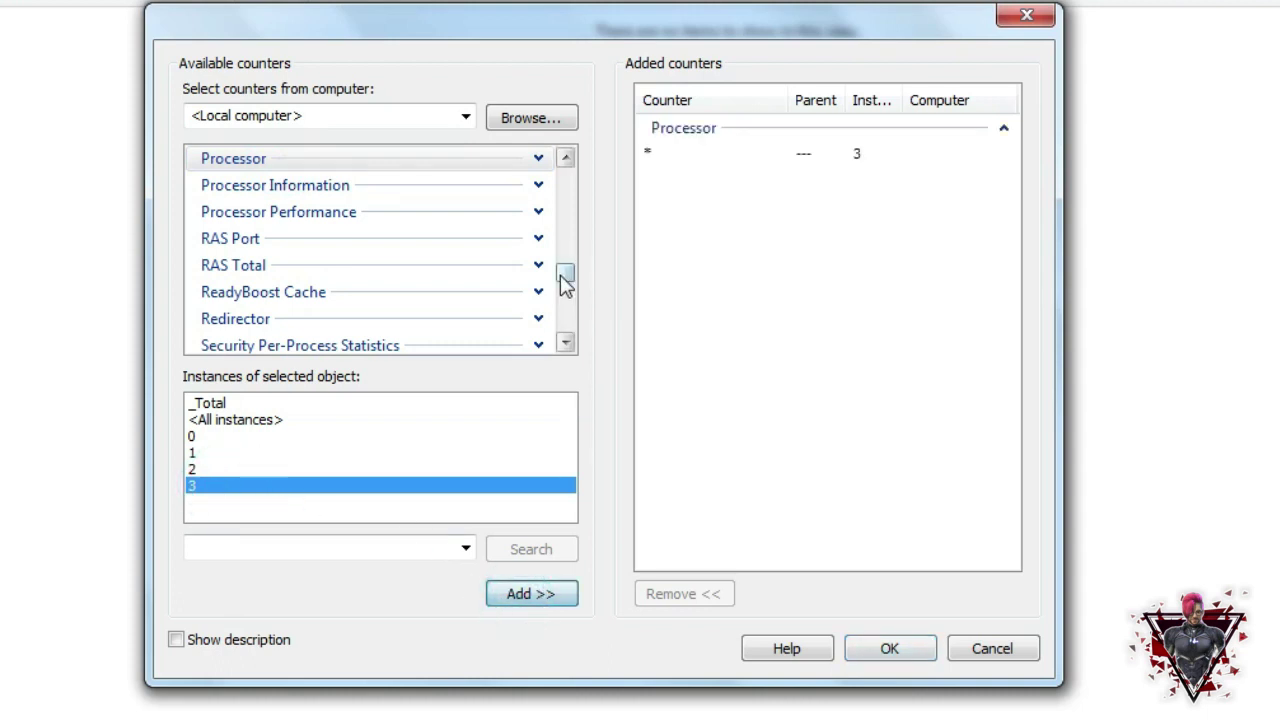
Add the Process counters for the _Total instance to the counters to log.
left_click_drag(563, 276, 565, 252)
left_click(313, 288)
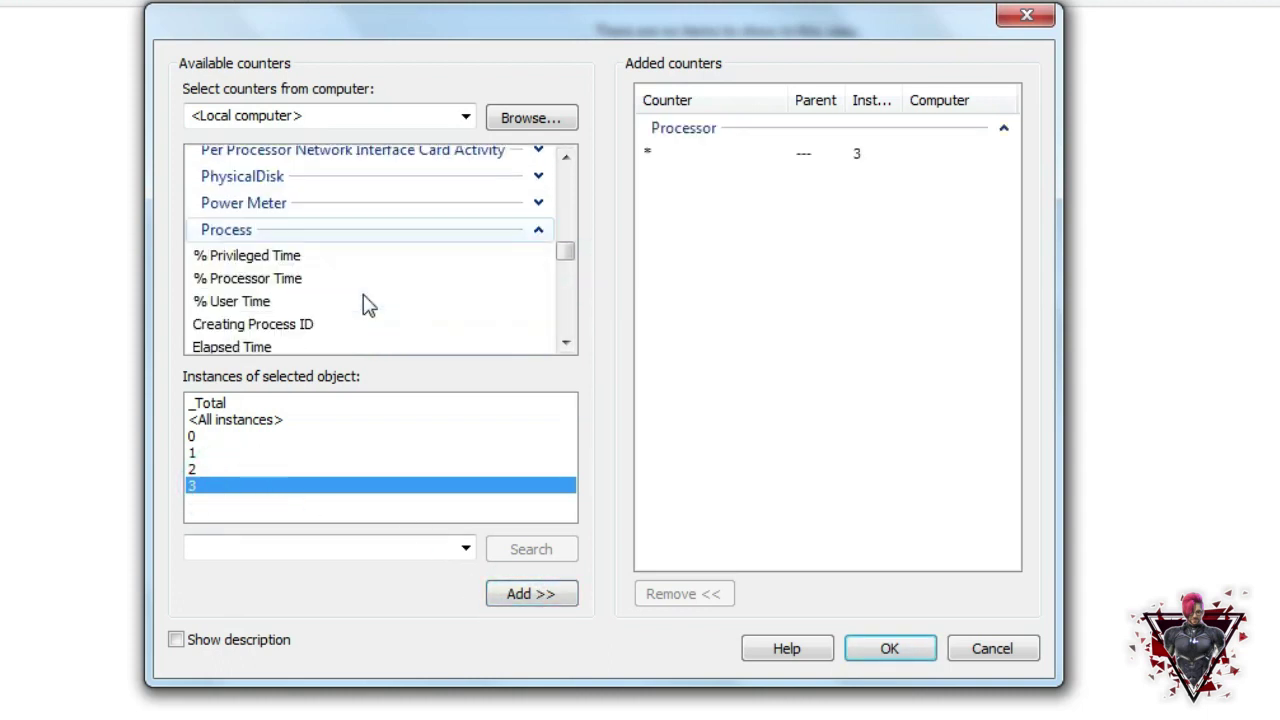
left_click(240, 229)
left_click(240, 404)
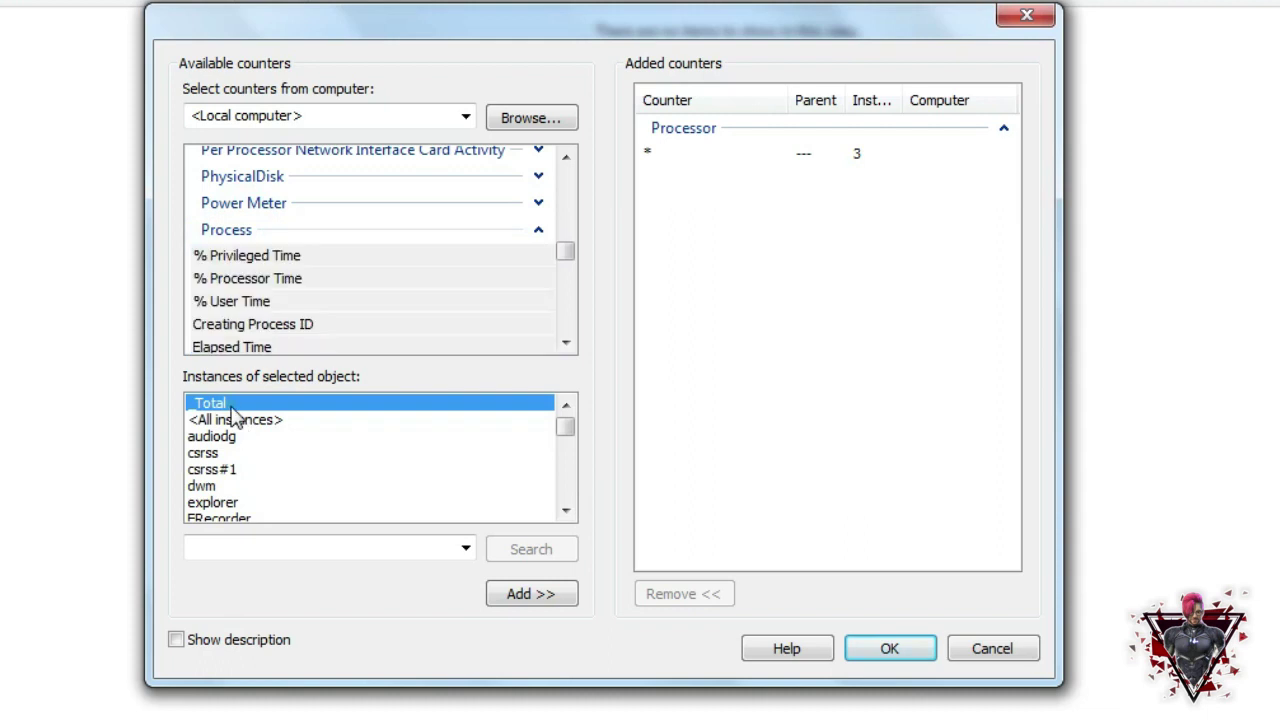
left_click(530, 594)
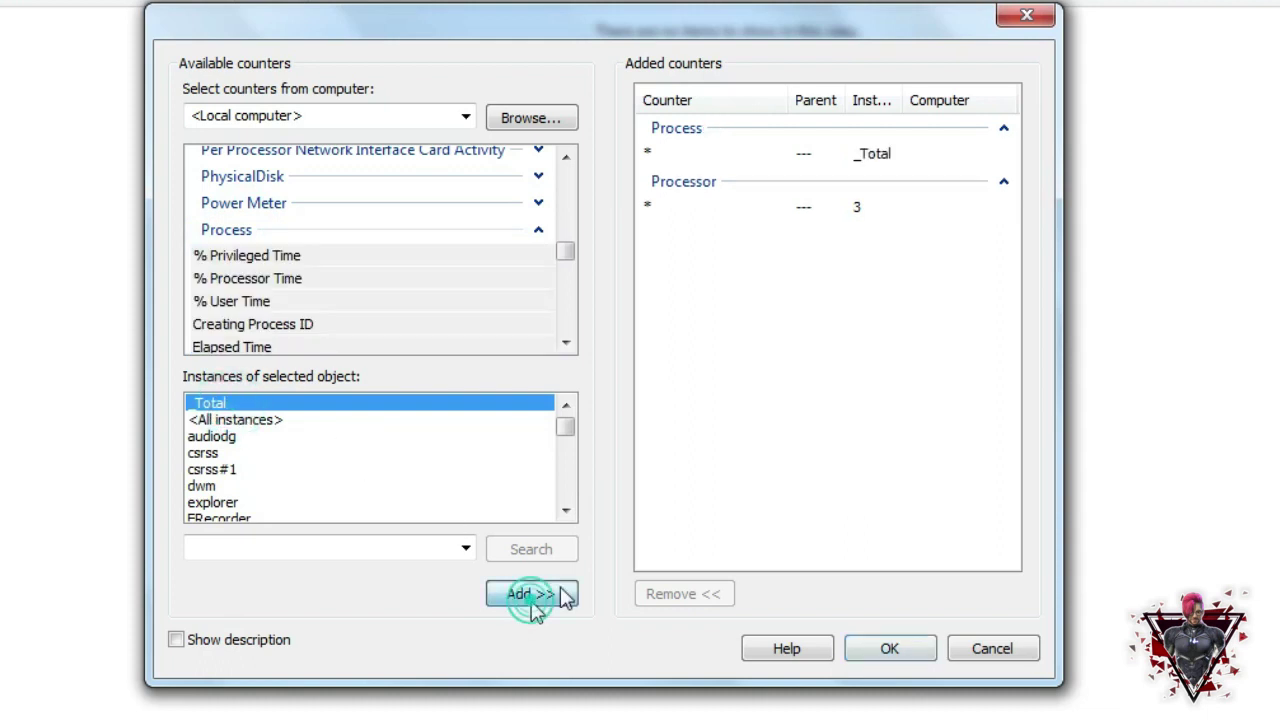
Accept the added counters and finish the data collector set with the default options and Save and close.
left_click(884, 158)
left_click(790, 208)
left_click(862, 647)
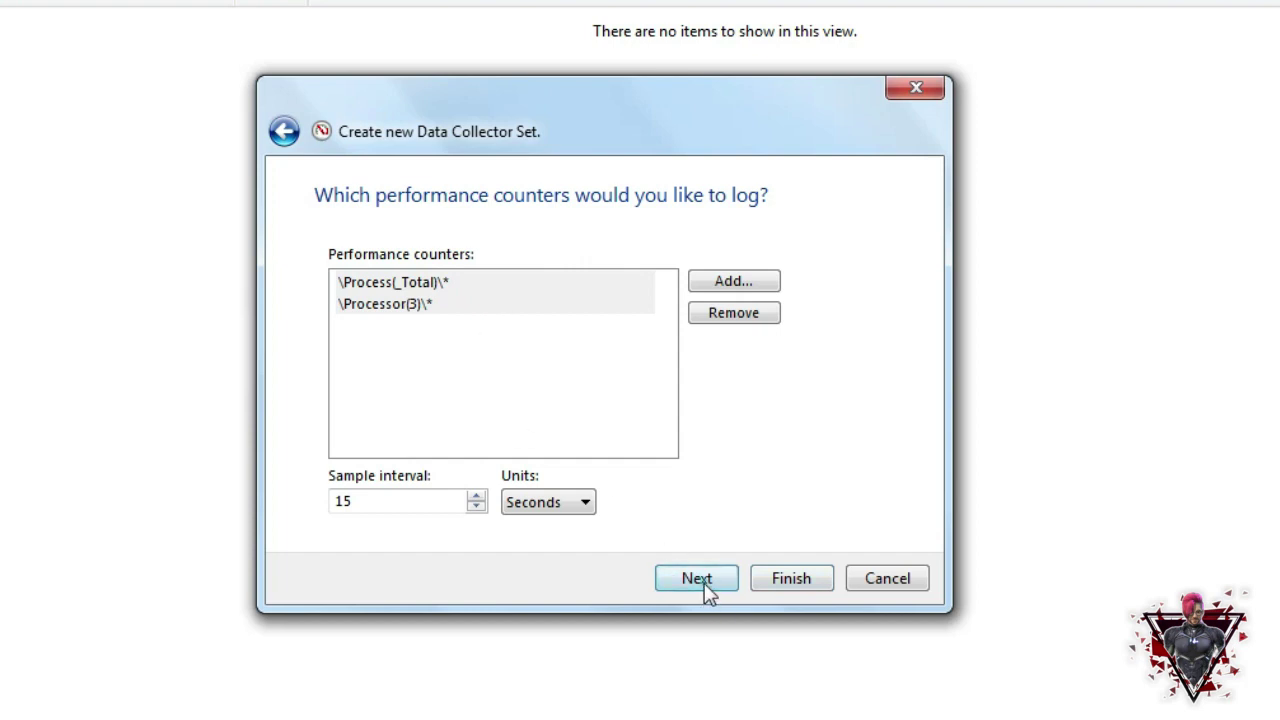
left_click(704, 583)
left_click(684, 580)
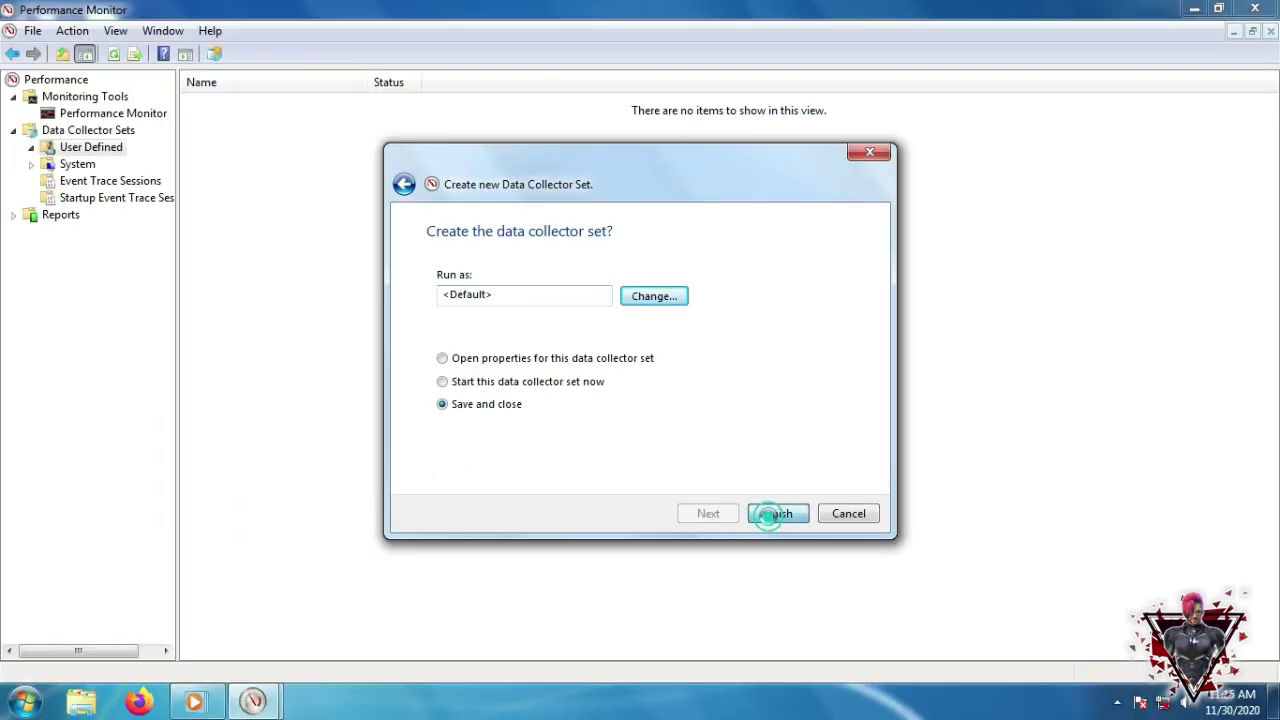
left_click(772, 515)
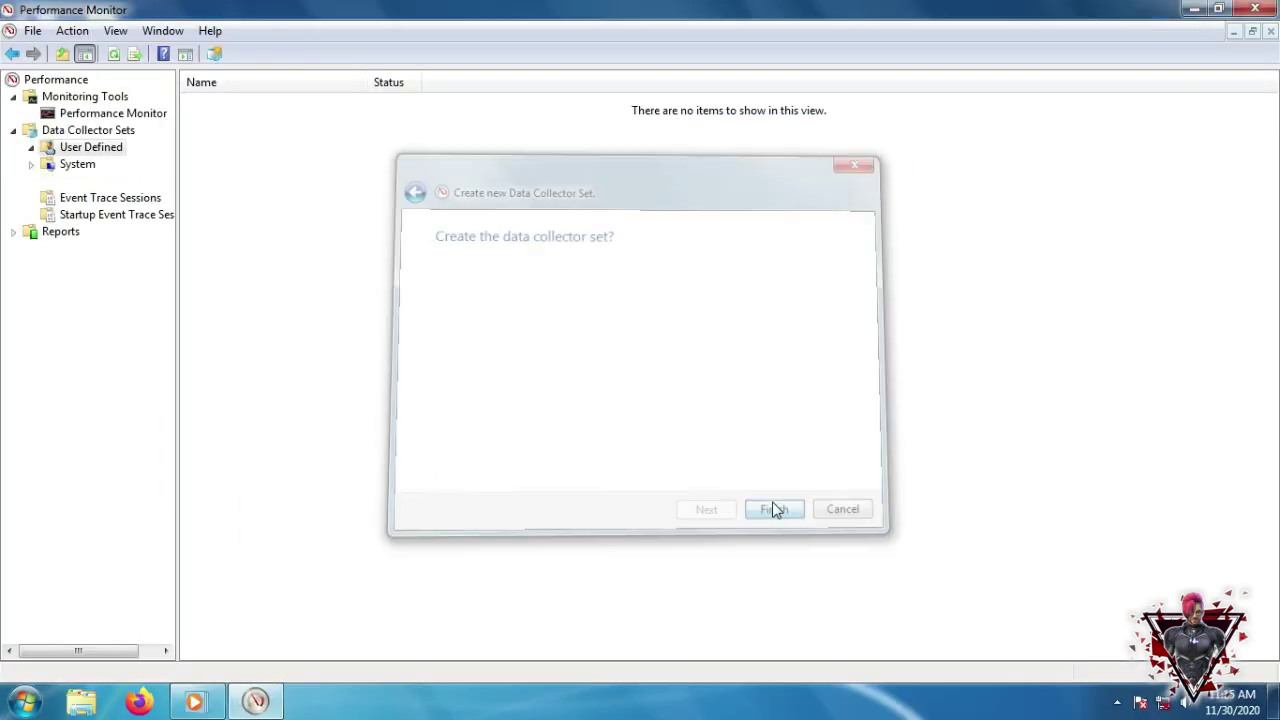
Close Performance Monitor and open System Configuration by searching Windows for "msconfig".
left_click(340, 106)
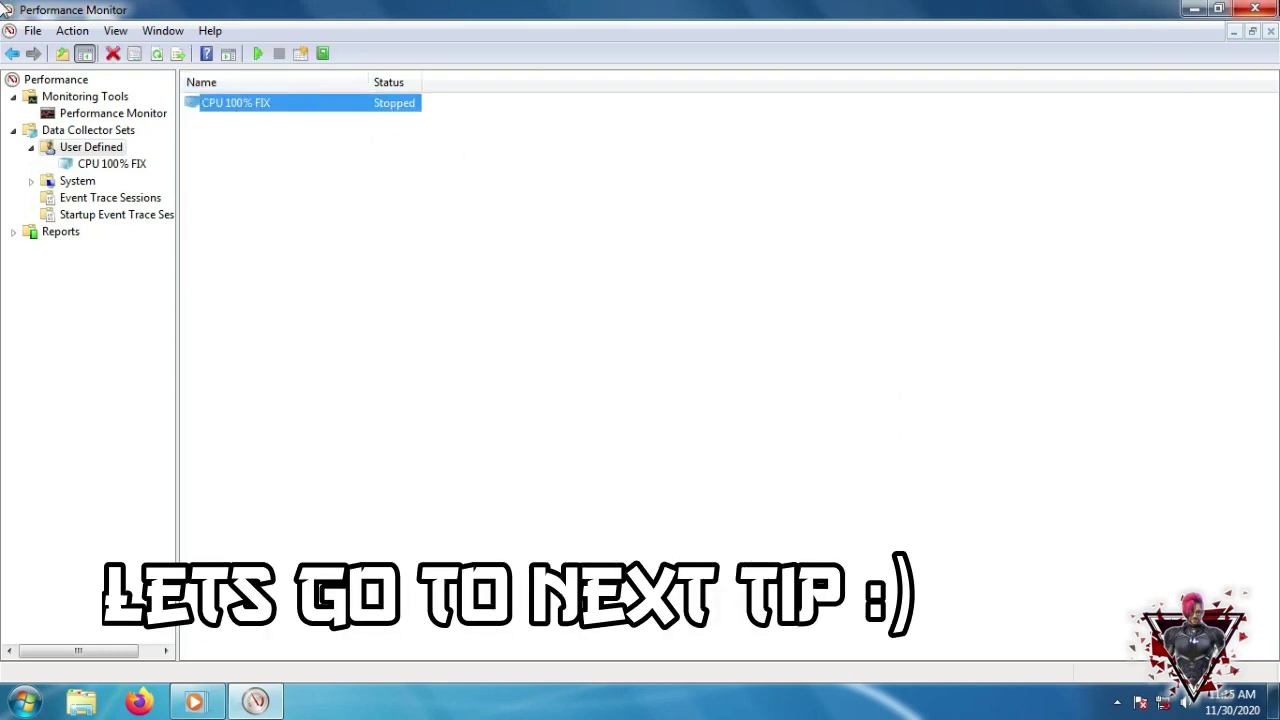
left_click(1255, 9)
left_click(24, 701)
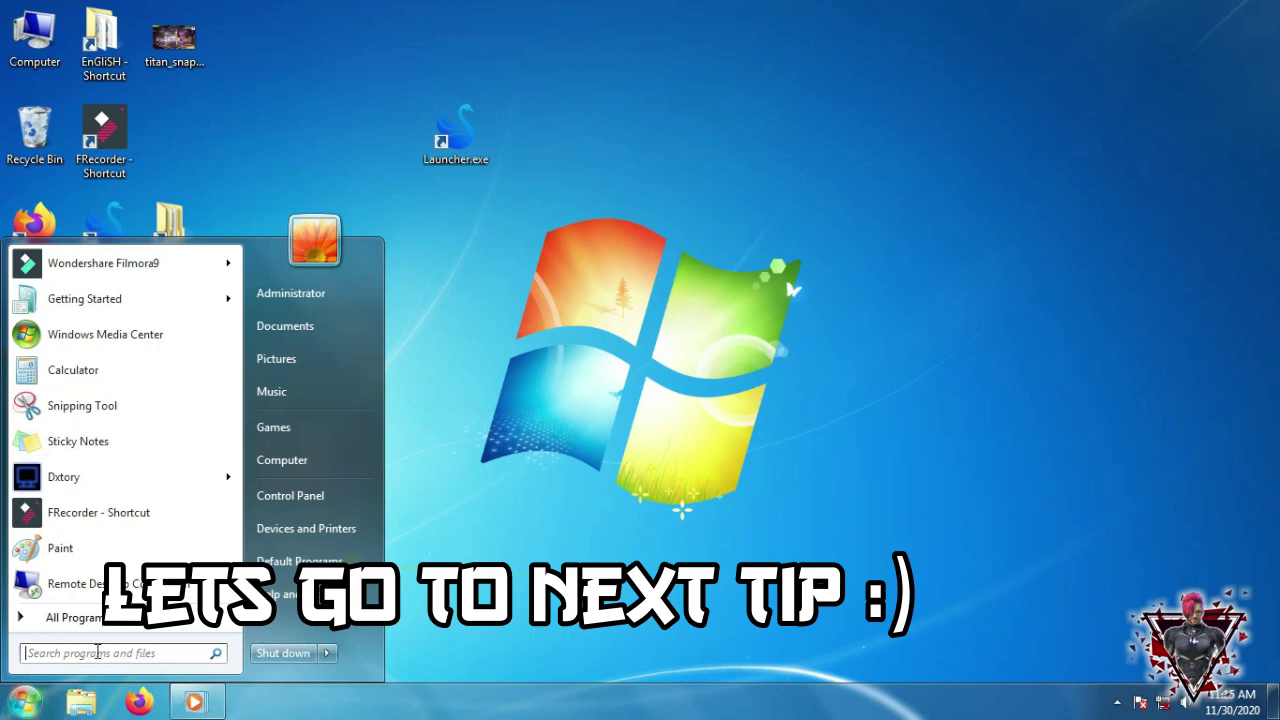
type("msconfi")
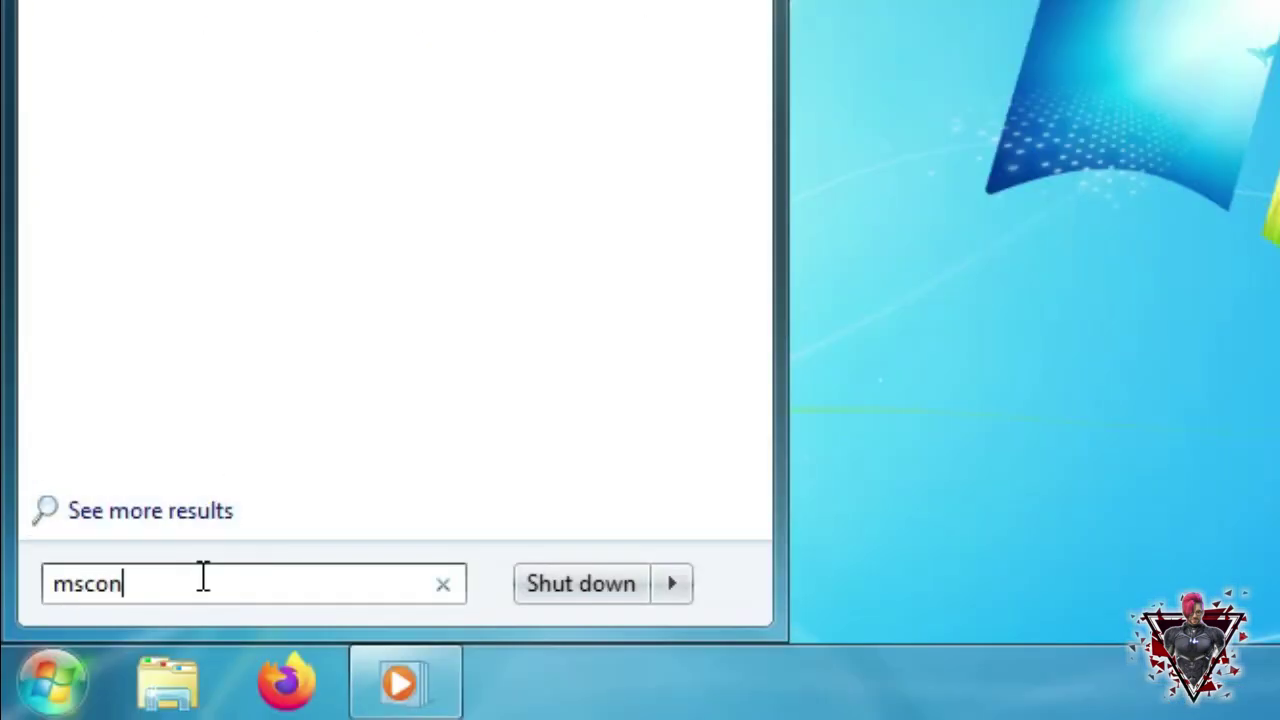
key("Return")
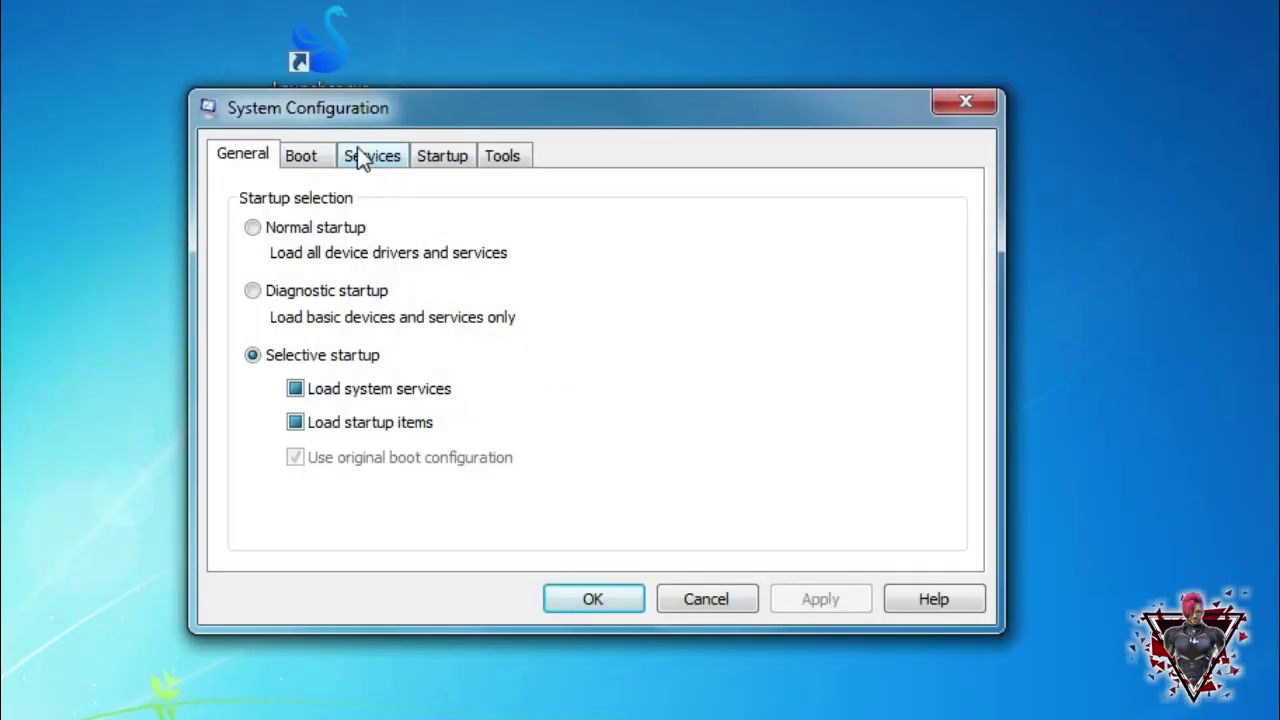
Hide all Microsoft services and disable every remaining service except NVIDIA Display Driver Service.
left_click(362, 158)
left_click(356, 549)
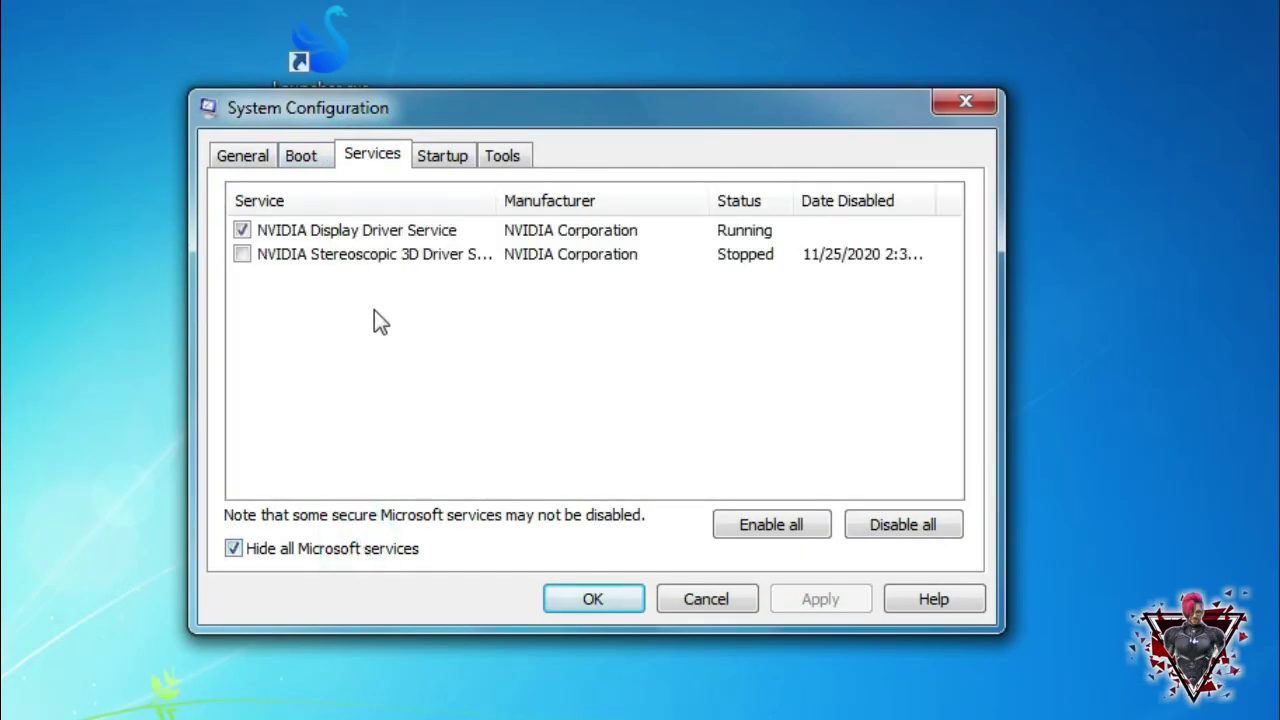
left_click(432, 229)
left_click(318, 254)
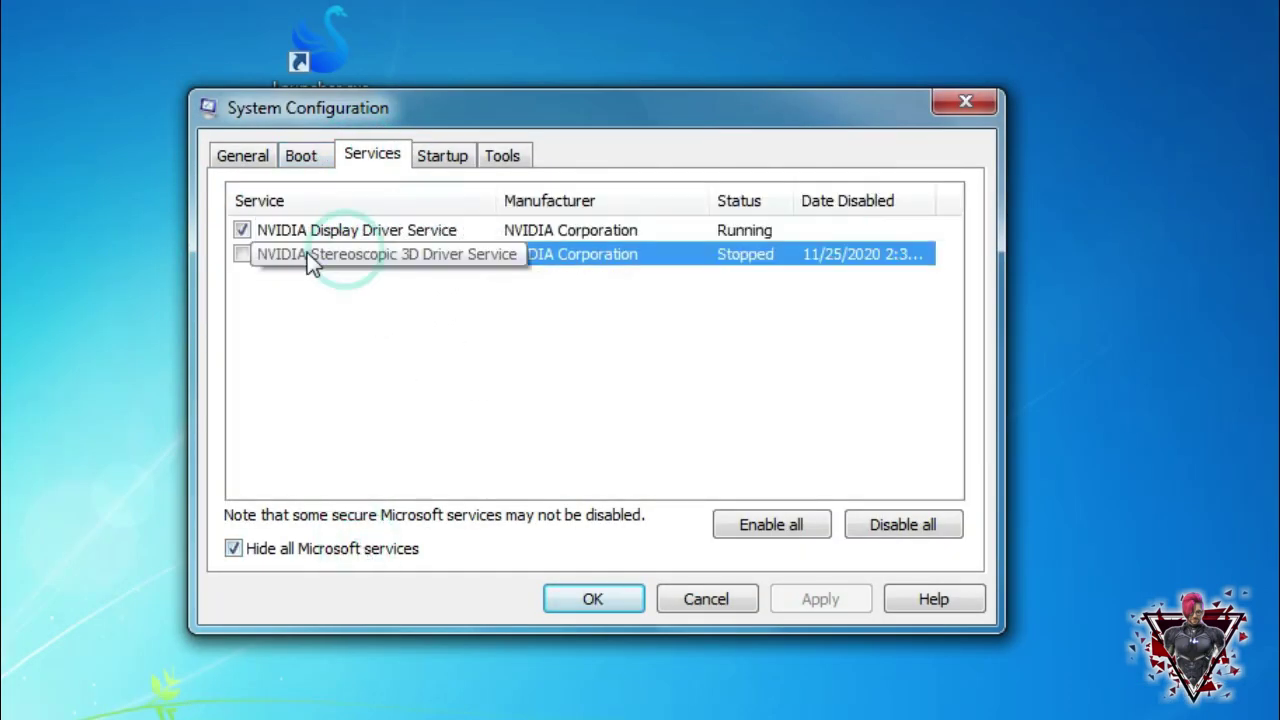
left_click(440, 160)
left_click(360, 160)
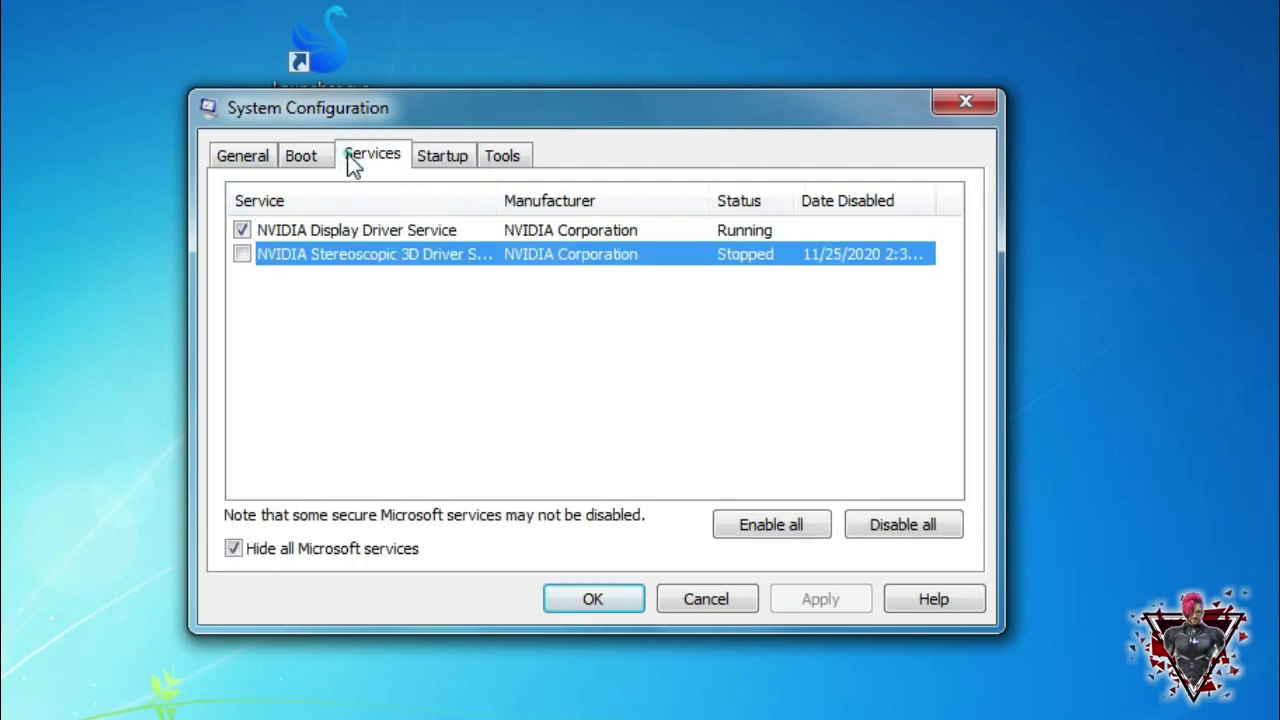
left_click(881, 512)
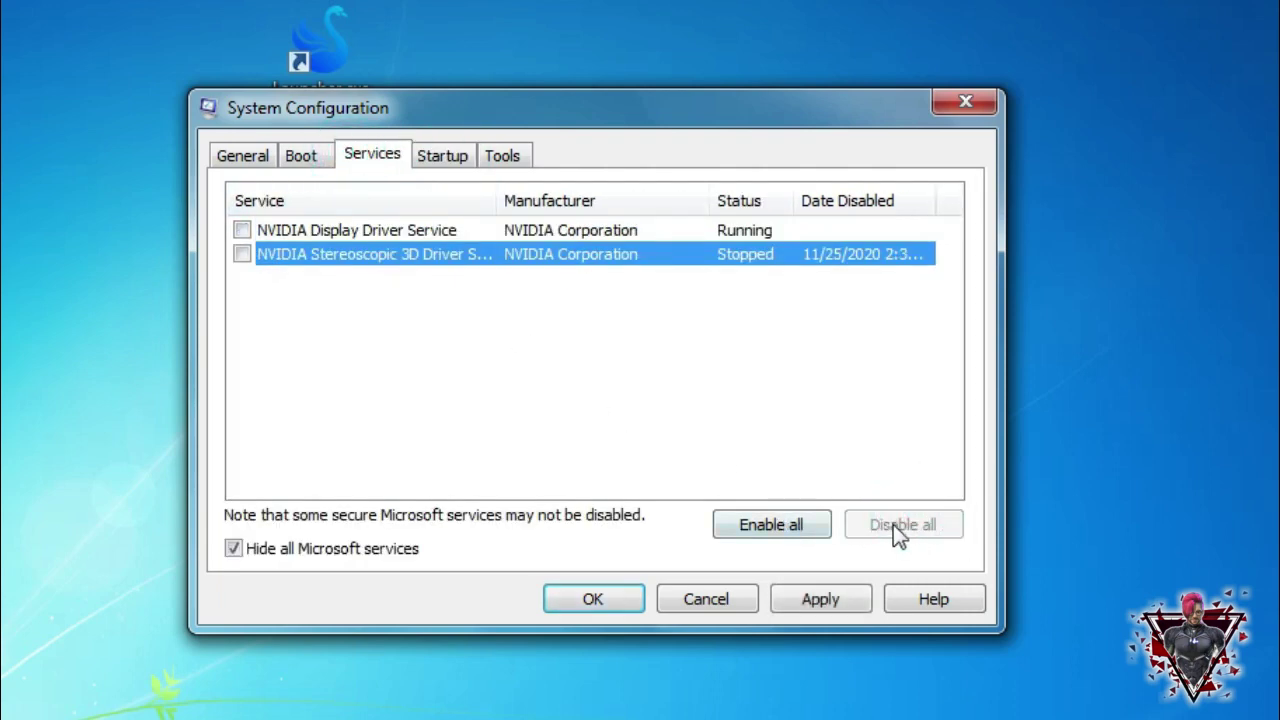
left_click(243, 230)
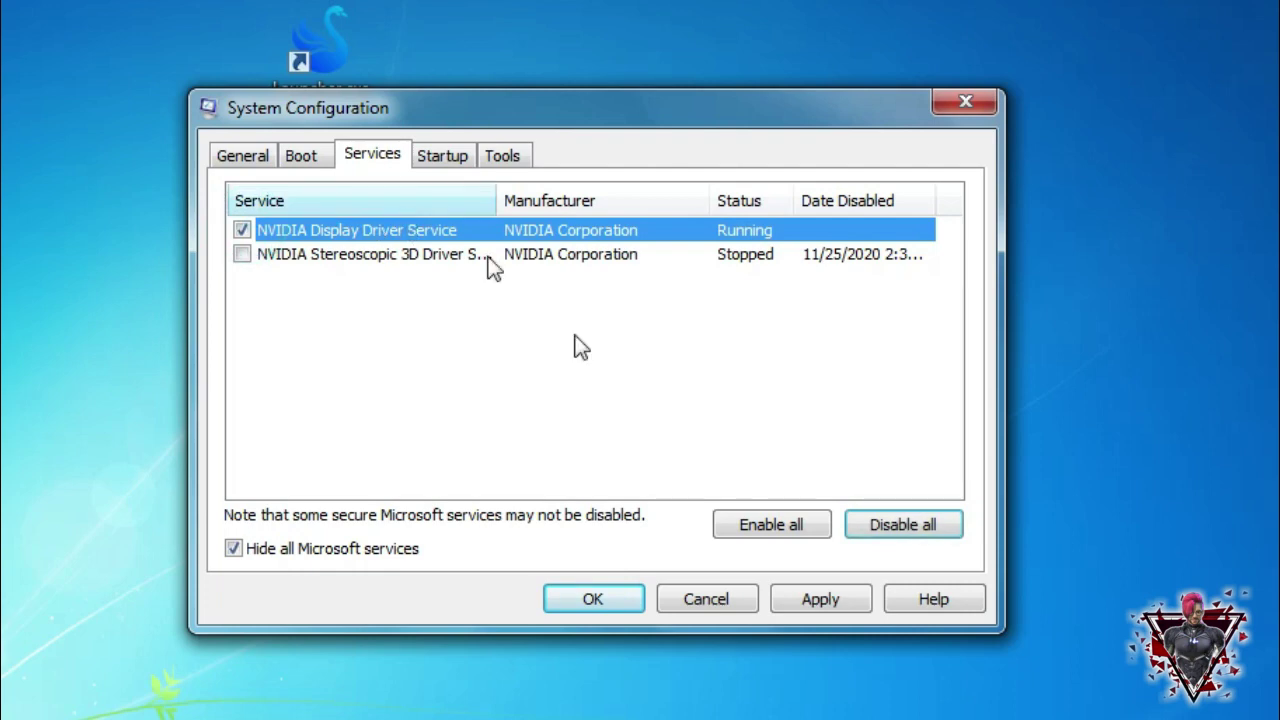
Disable the Wondershare Helper Compact.exe startup item and apply the change.
left_click(465, 155)
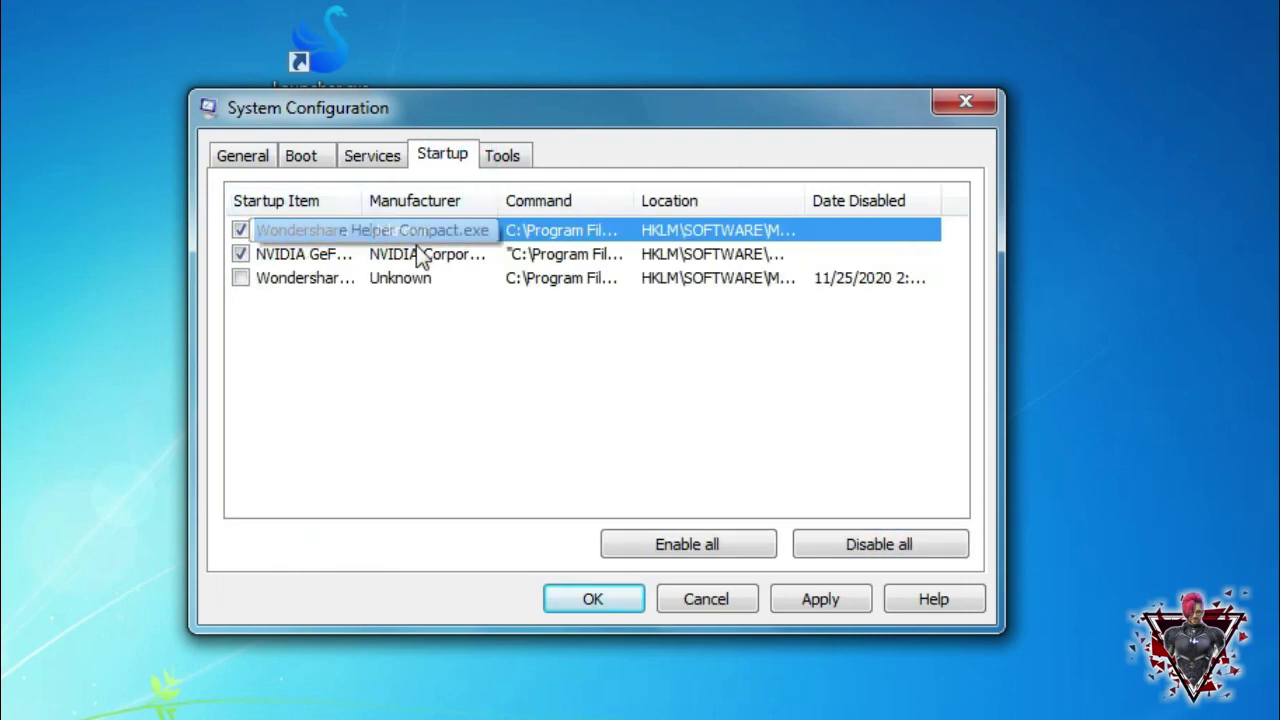
left_click(241, 230)
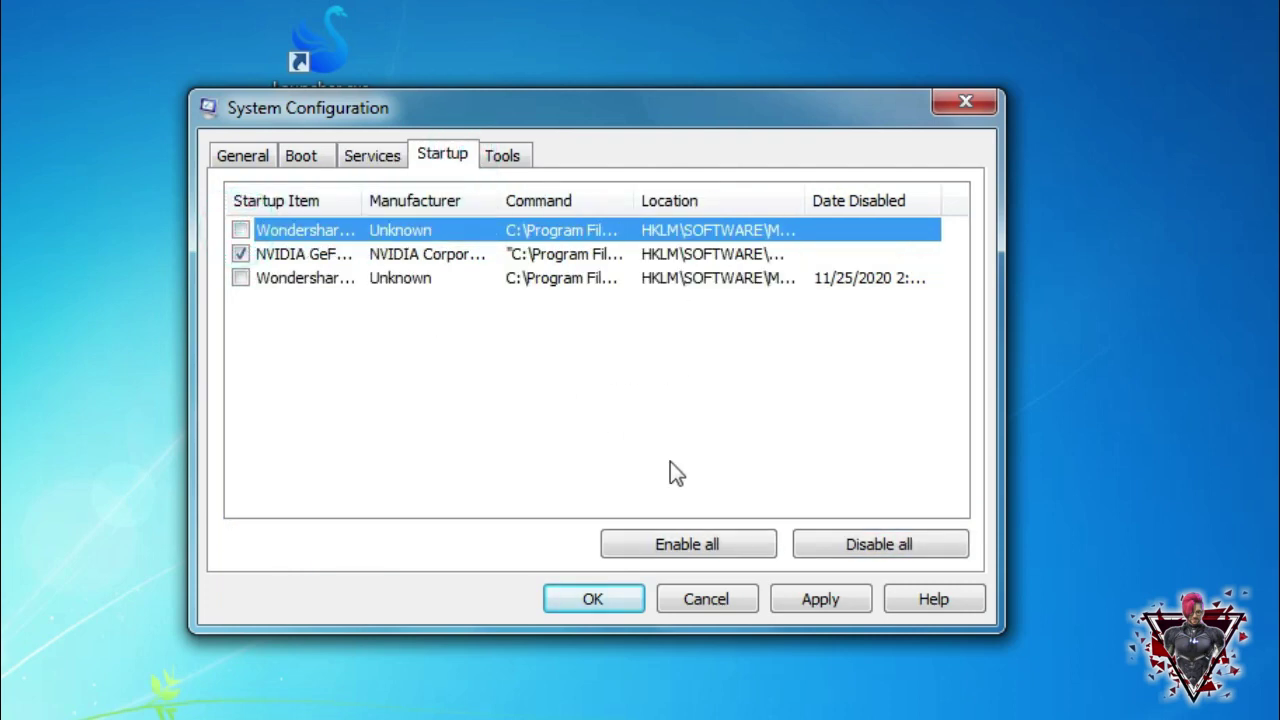
left_click(852, 601)
Enable and choose the number of processors in the advanced boot options, apply the change and close System Configuration.
left_click(306, 158)
left_click(357, 355)
left_click(433, 160)
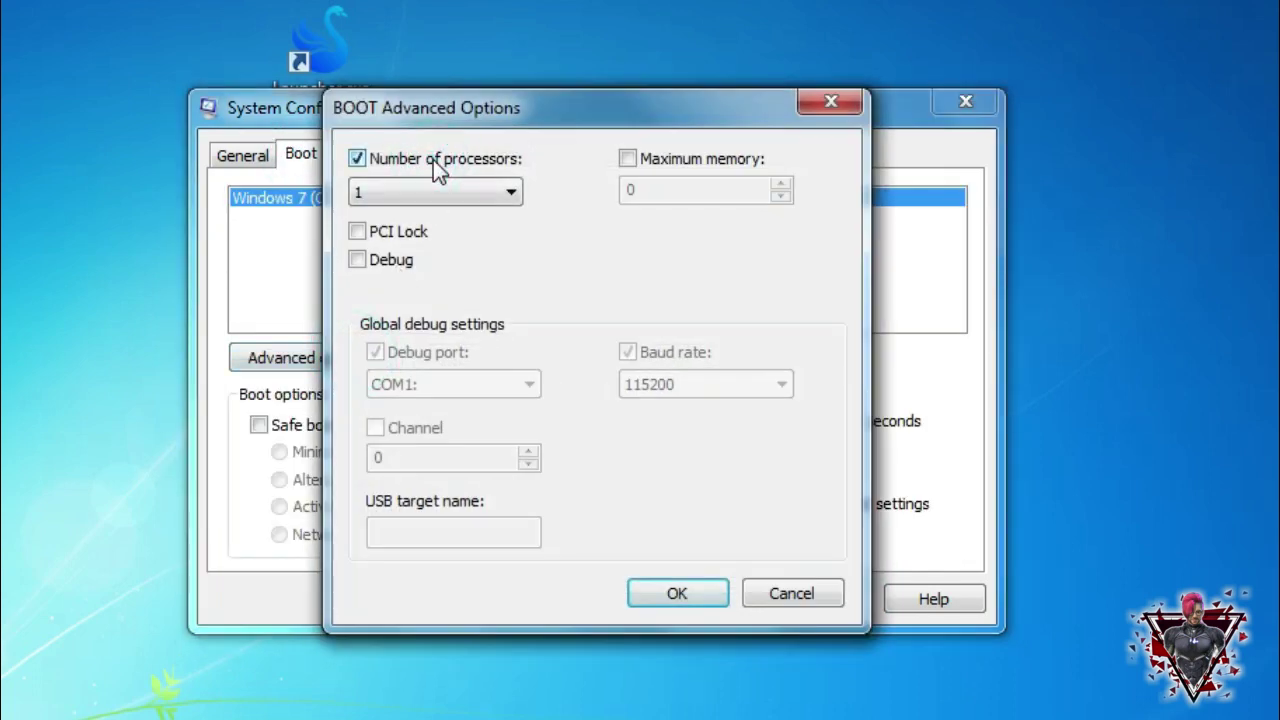
left_click(434, 190)
left_click(395, 270)
left_click(677, 593)
left_click(778, 600)
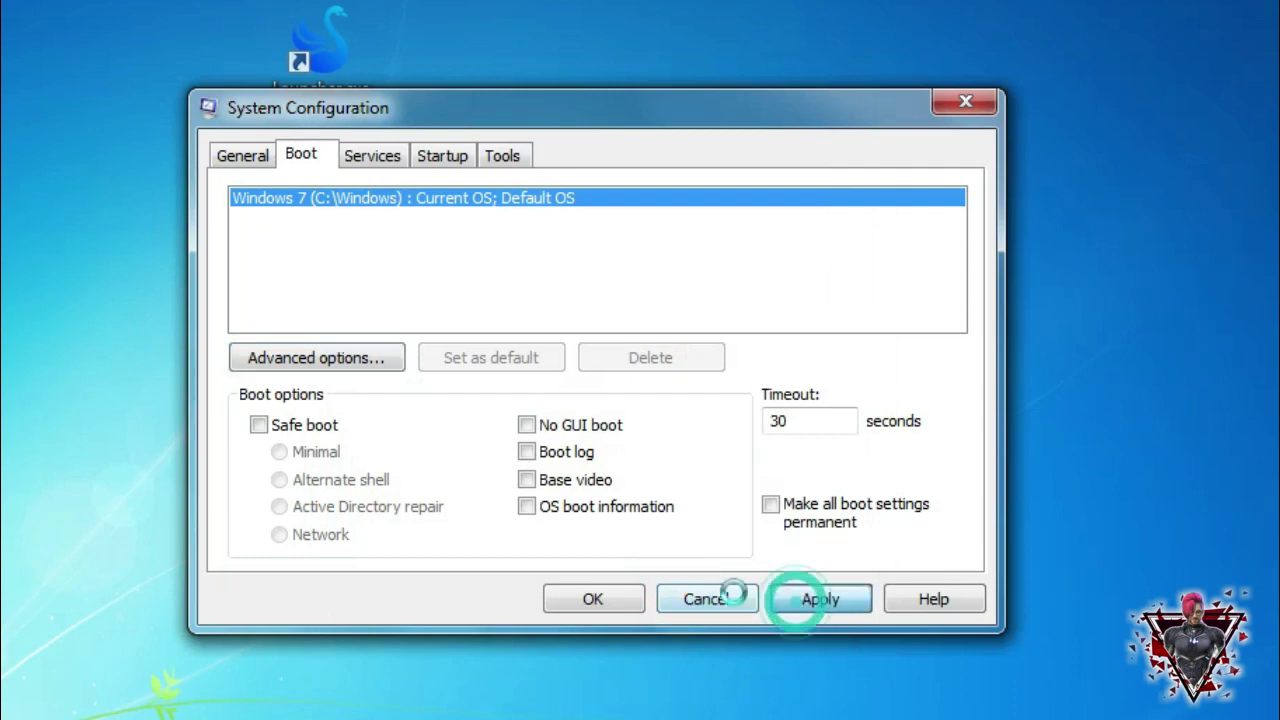
left_click(593, 598)
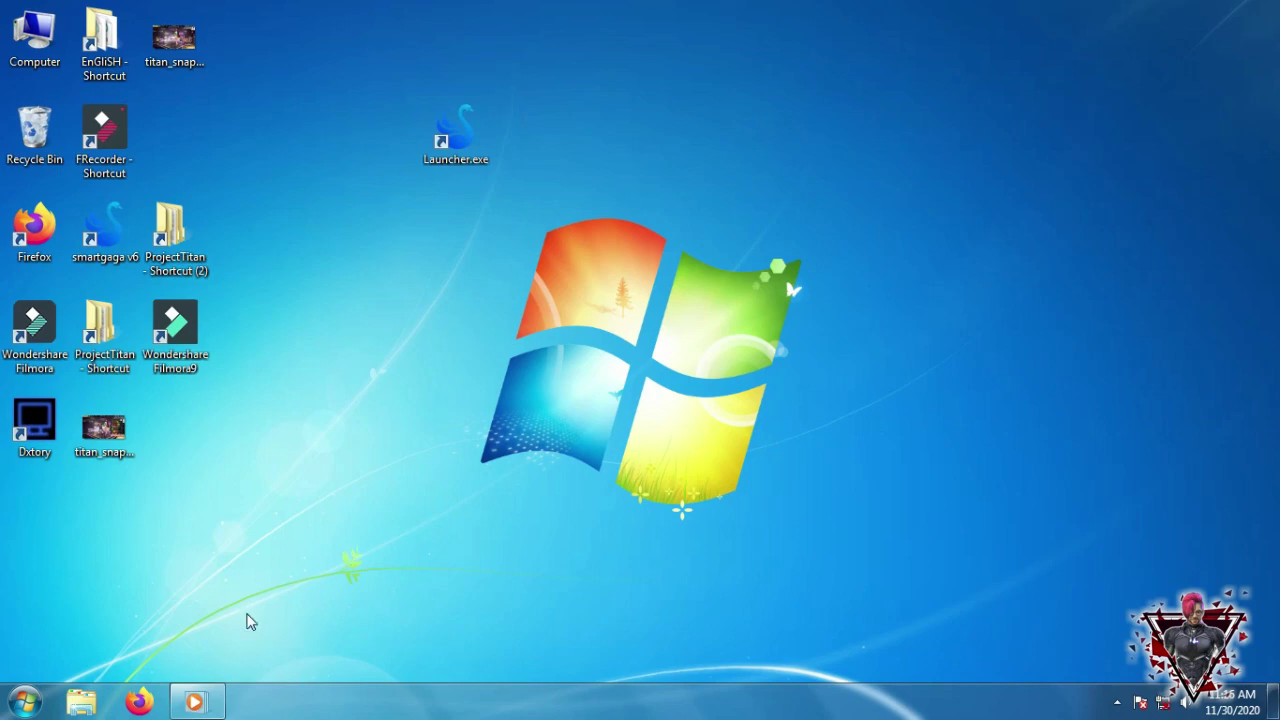
Bring up the media player window and minimize it again.
mouse_move(194, 702)
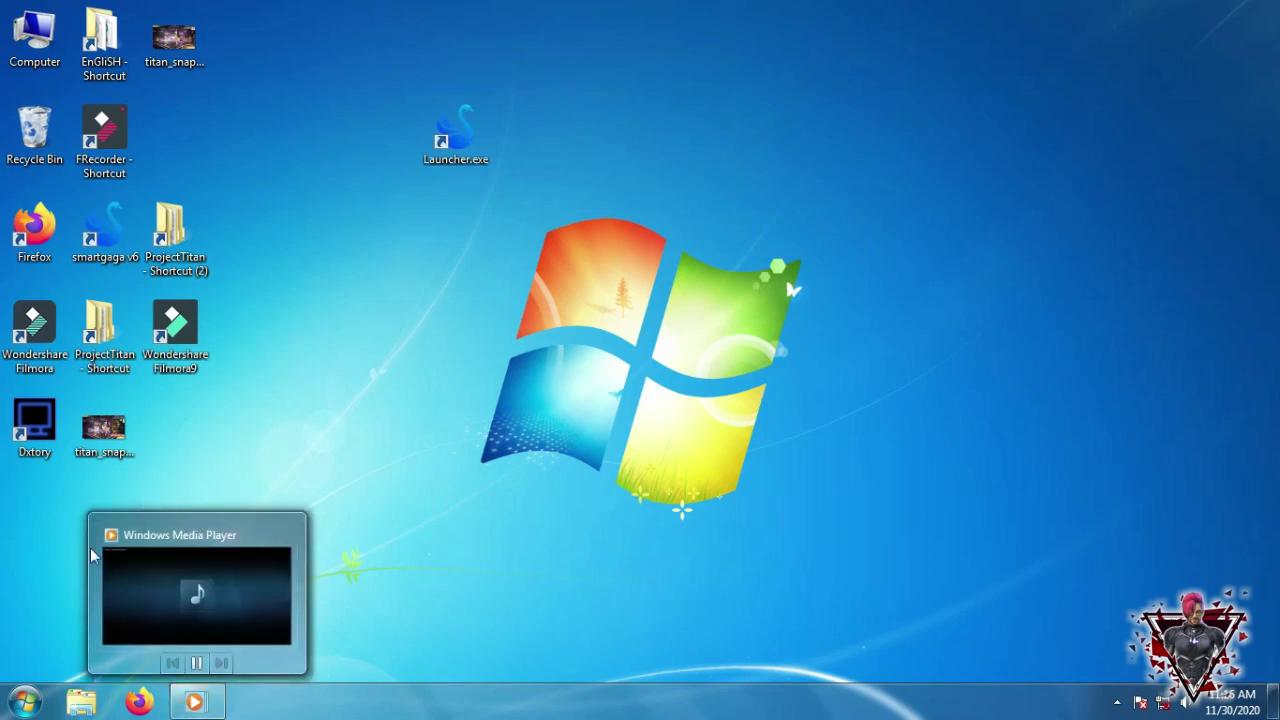
left_click(171, 550)
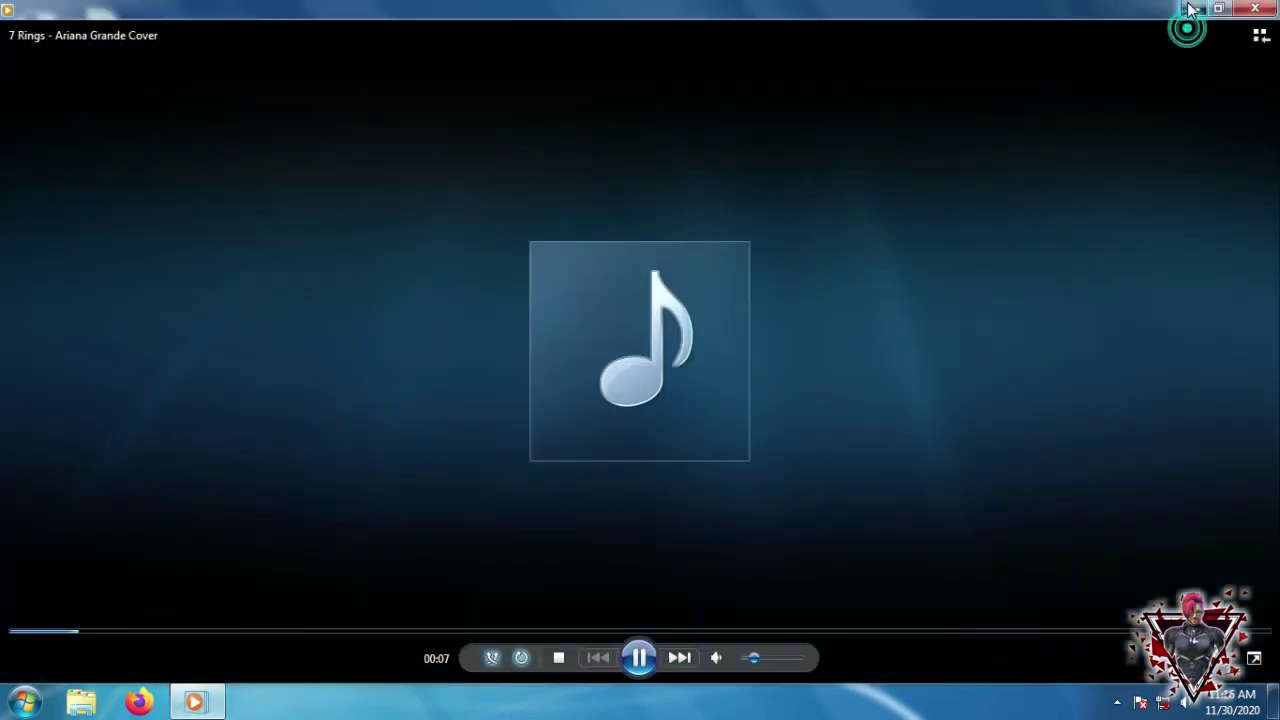
left_click(1190, 9)
Search Windows for "run", open the Run dialog and use %appdata% to open the AppData Roaming folder.
left_click(24, 702)
type("run")
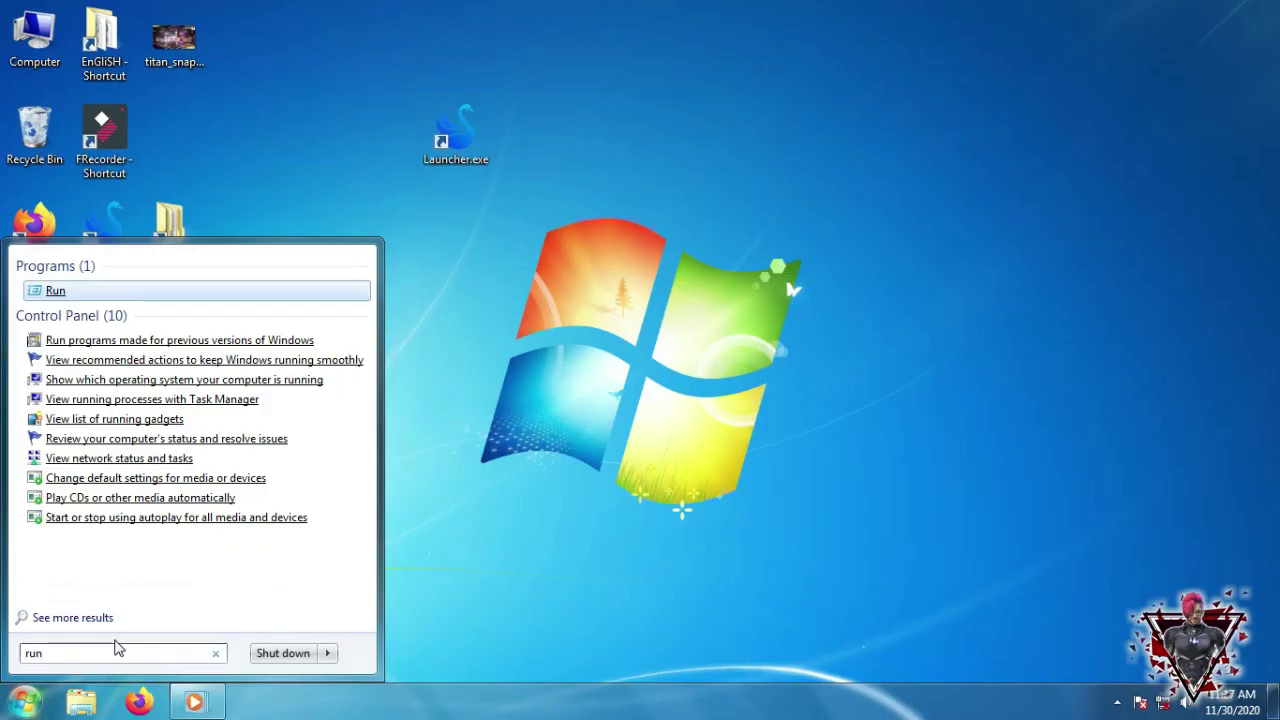
key("Return")
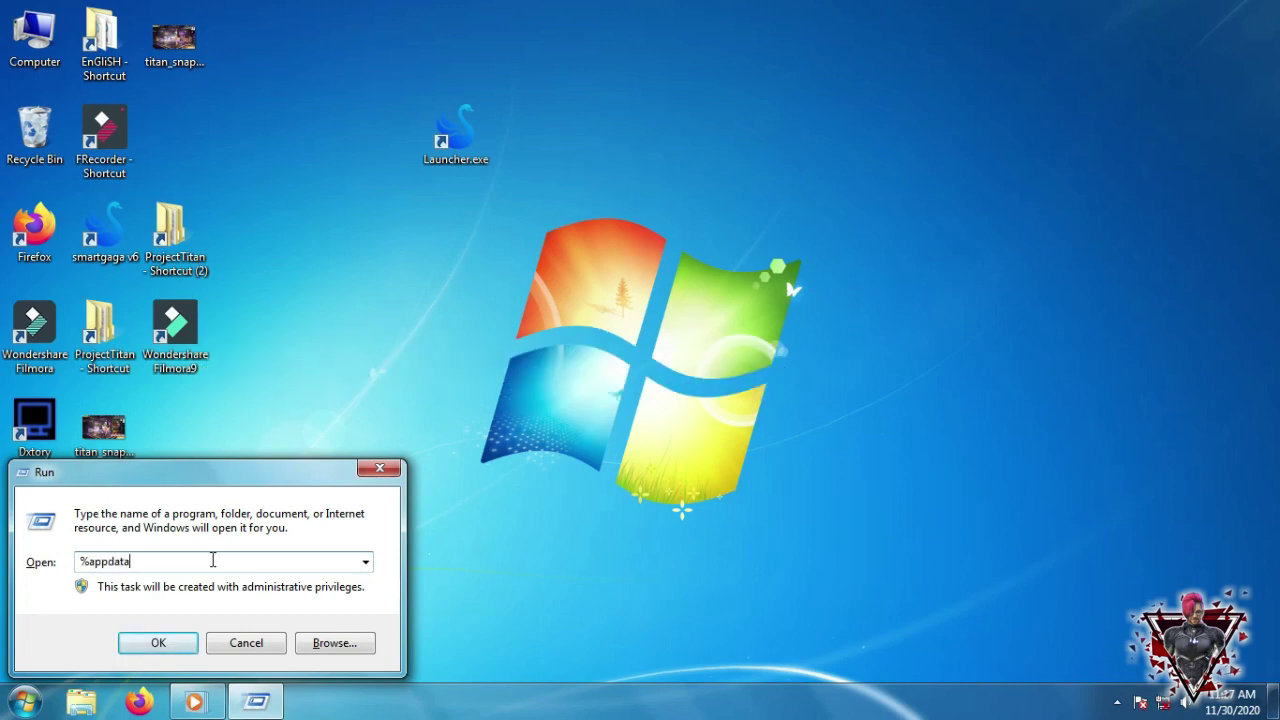
key("Return")
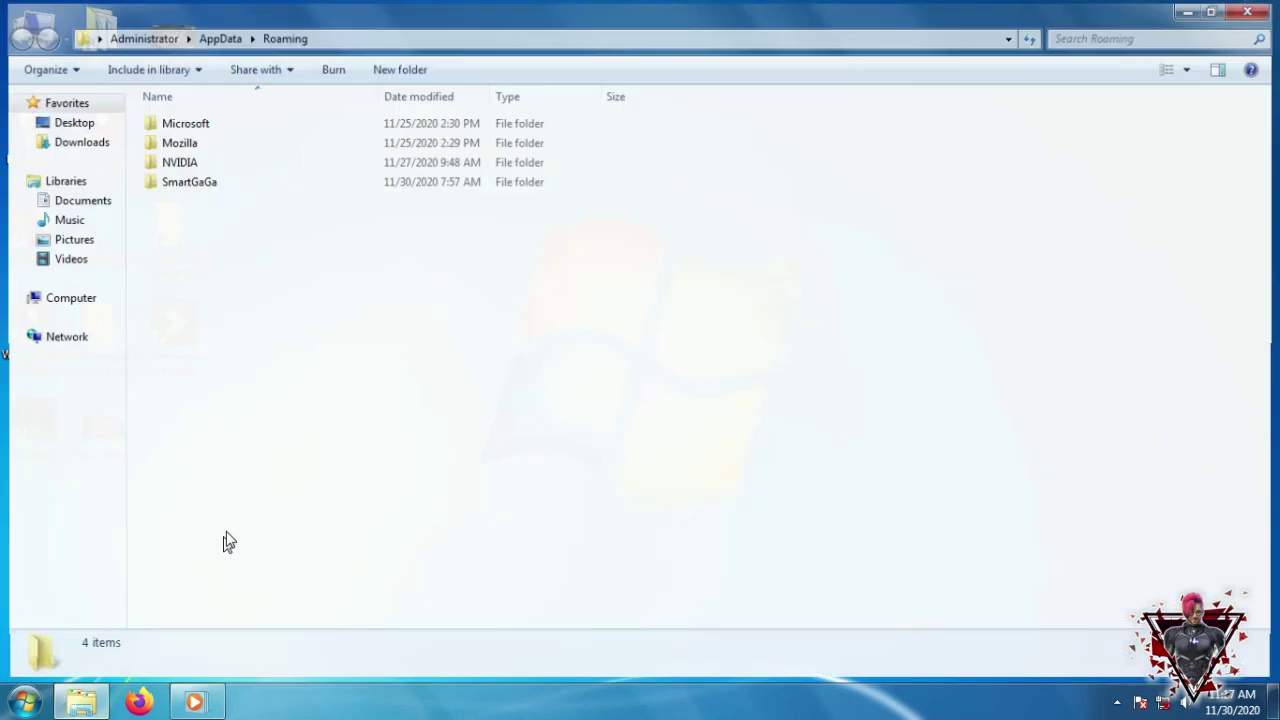
Delete the Mozilla folder from the AppData Roaming folder and confirm moving it to the Recycle Bin.
left_click(260, 158)
left_click(226, 141)
right_click(247, 147)
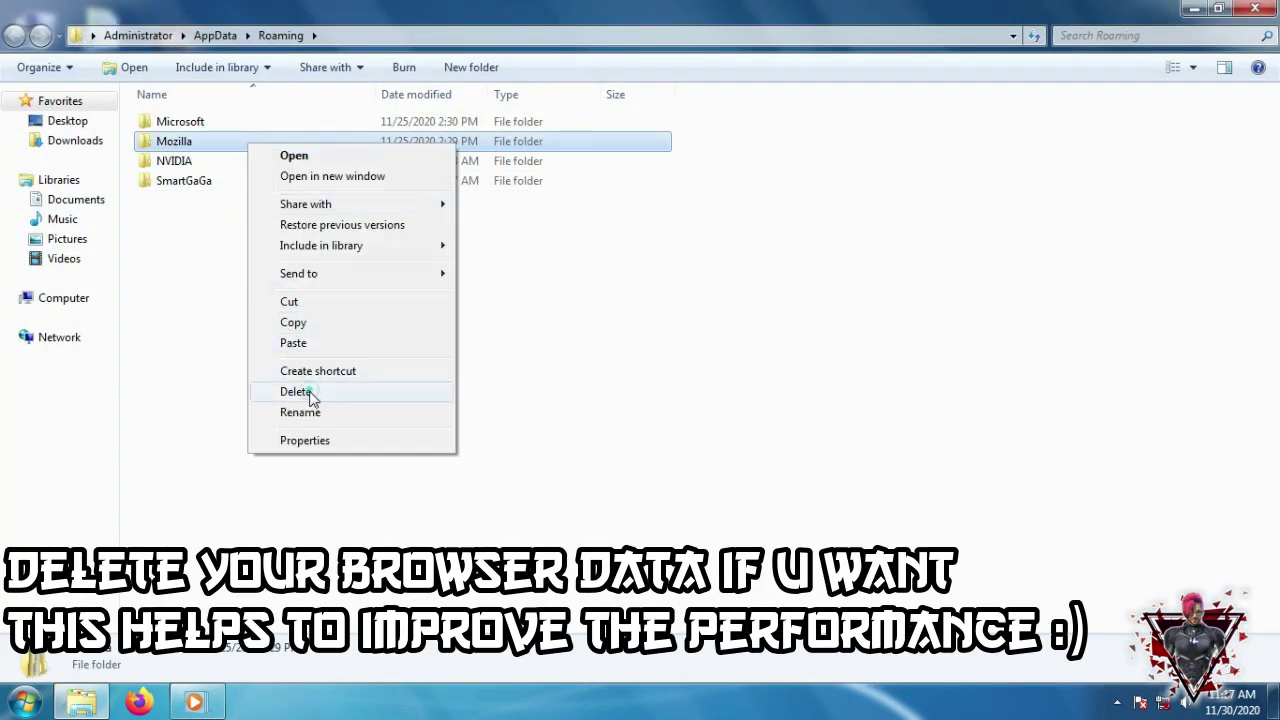
left_click(312, 392)
left_click(738, 430)
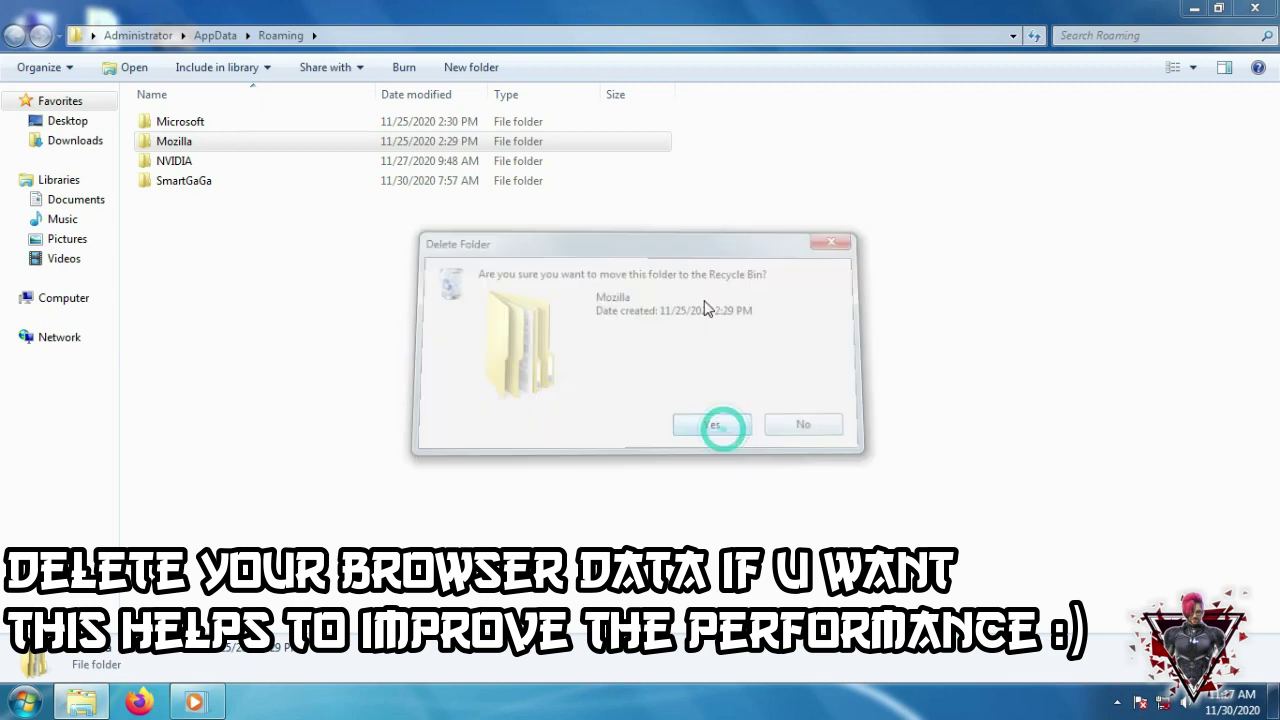
Try to delete the Microsoft folder from the Roaming folder.
left_click(363, 121)
right_click(363, 121)
left_click(394, 367)
left_click(694, 420)
left_click(805, 444)
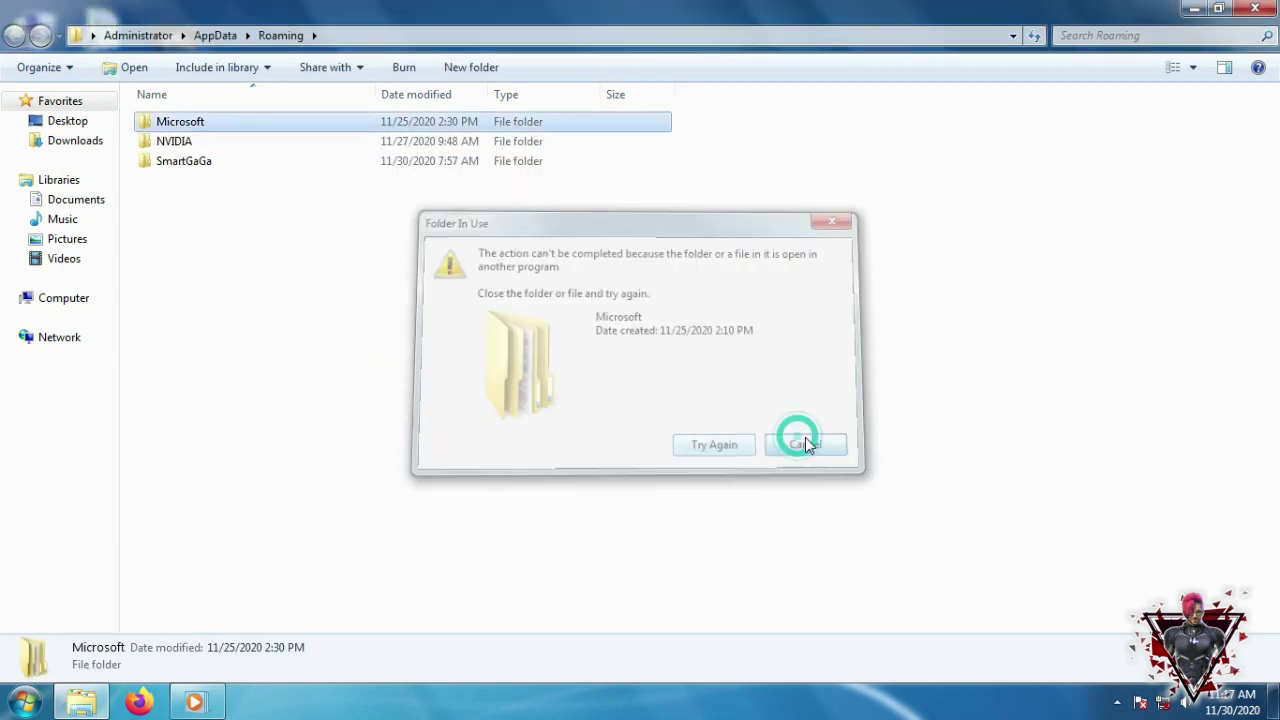
Put away the Roaming folder window and refresh the desktop several times.
left_click(1194, 8)
right_click(534, 86)
right_click(594, 132)
left_click(640, 187)
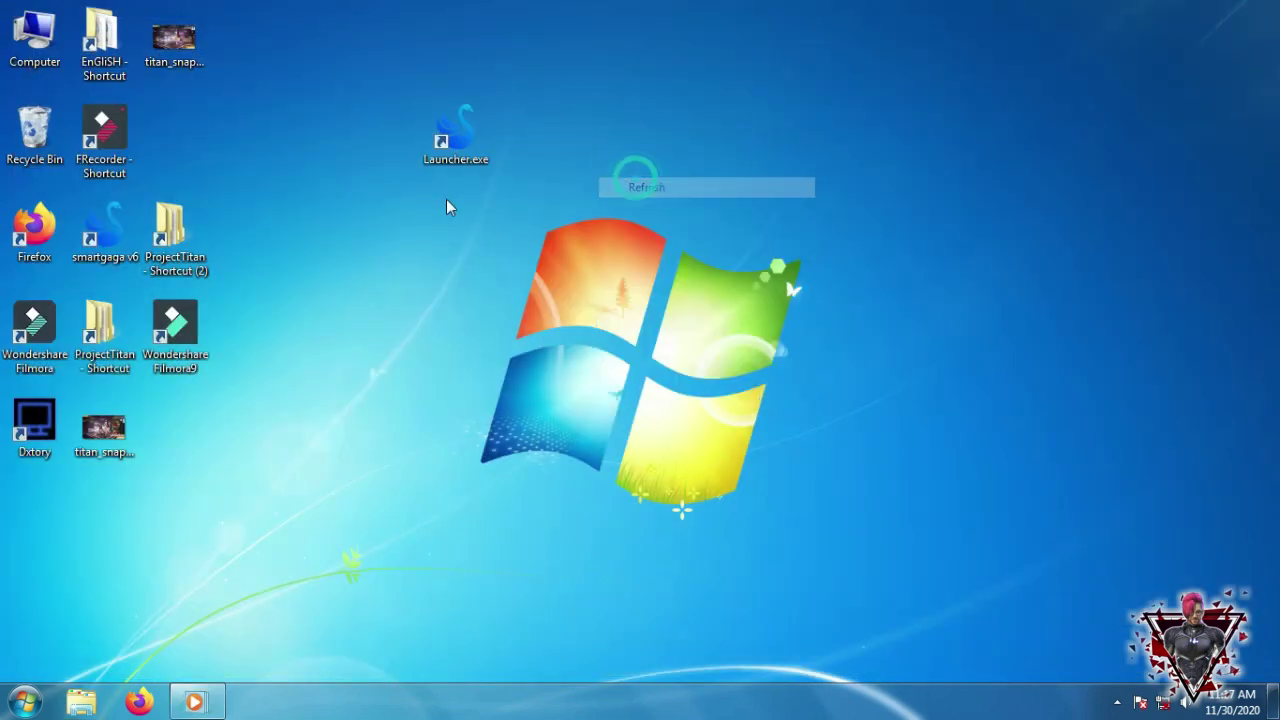
right_click(322, 288)
left_click(356, 341)
right_click(343, 324)
left_click(372, 376)
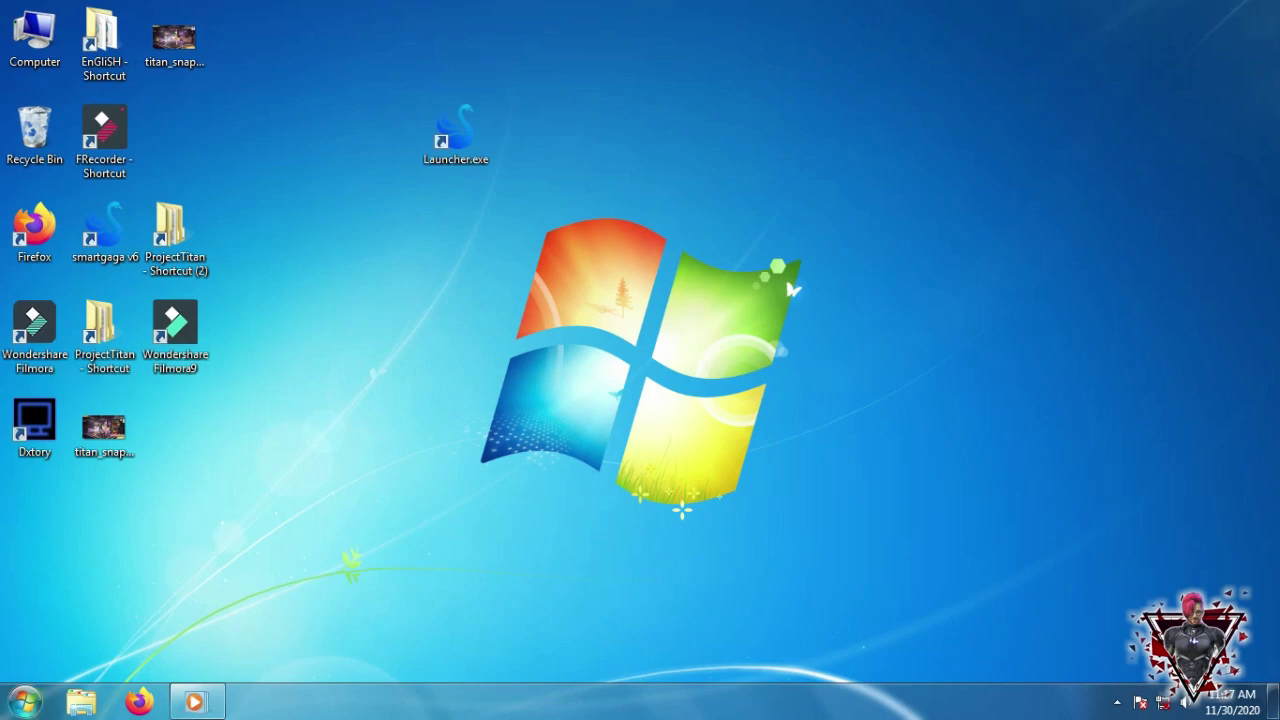
key("super")
left_click(296, 460)
right_click(302, 467)
left_click(1255, 8)
Open the computer's properties from the Start menu and bring up the advanced system settings.
key("super")
right_click(307, 457)
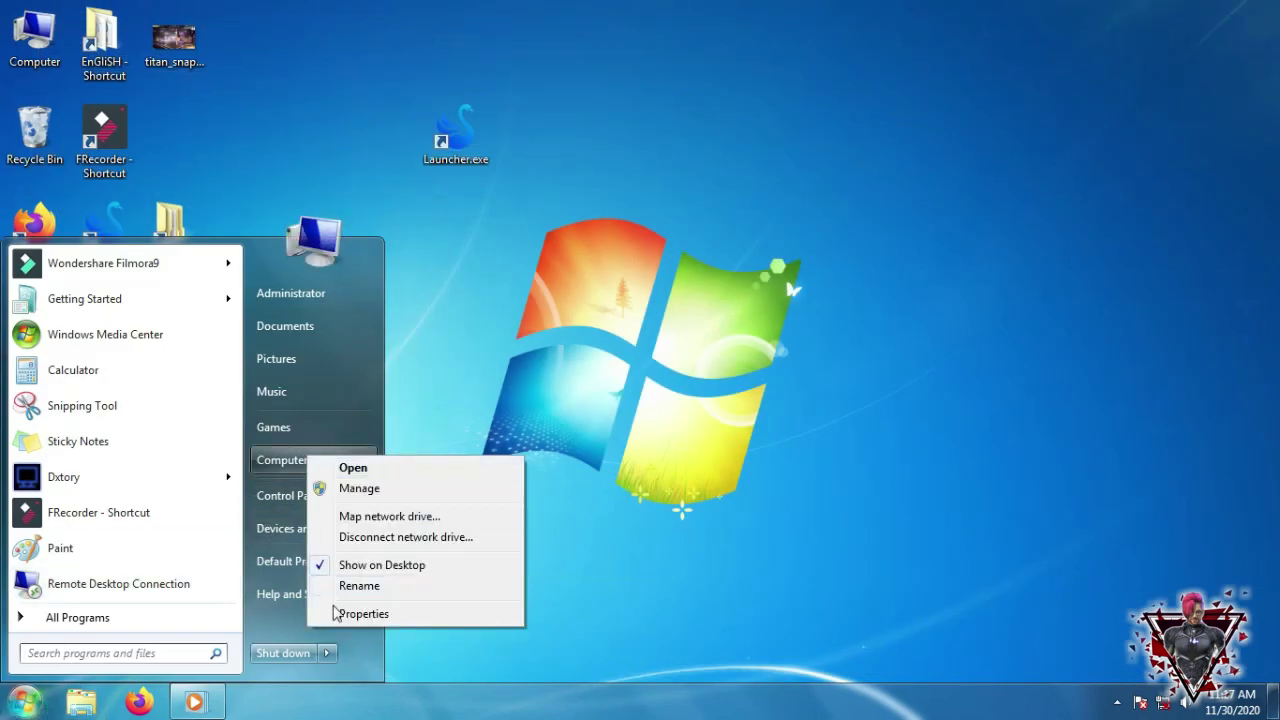
left_click(353, 614)
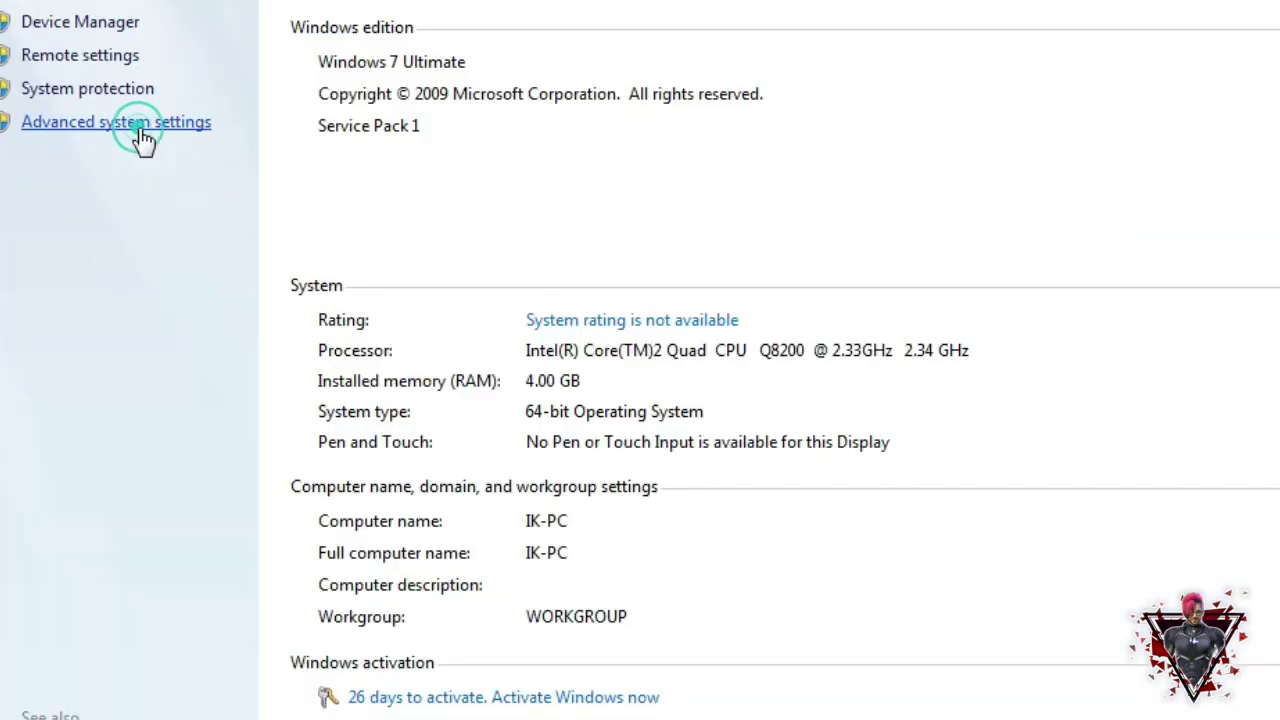
left_click(143, 140)
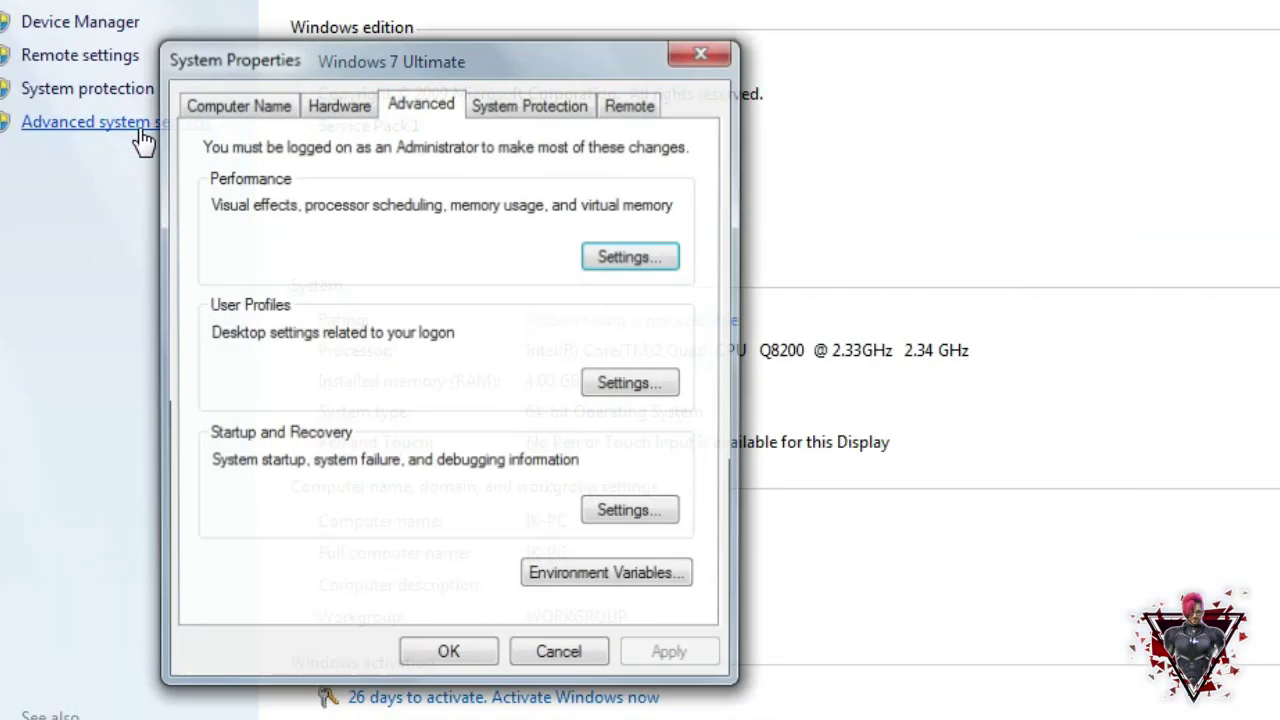
left_click_drag(420, 45, 500, 45)
Make sure Remote Assistance connections to this computer are disallowed and apply the remote settings.
left_click(715, 101)
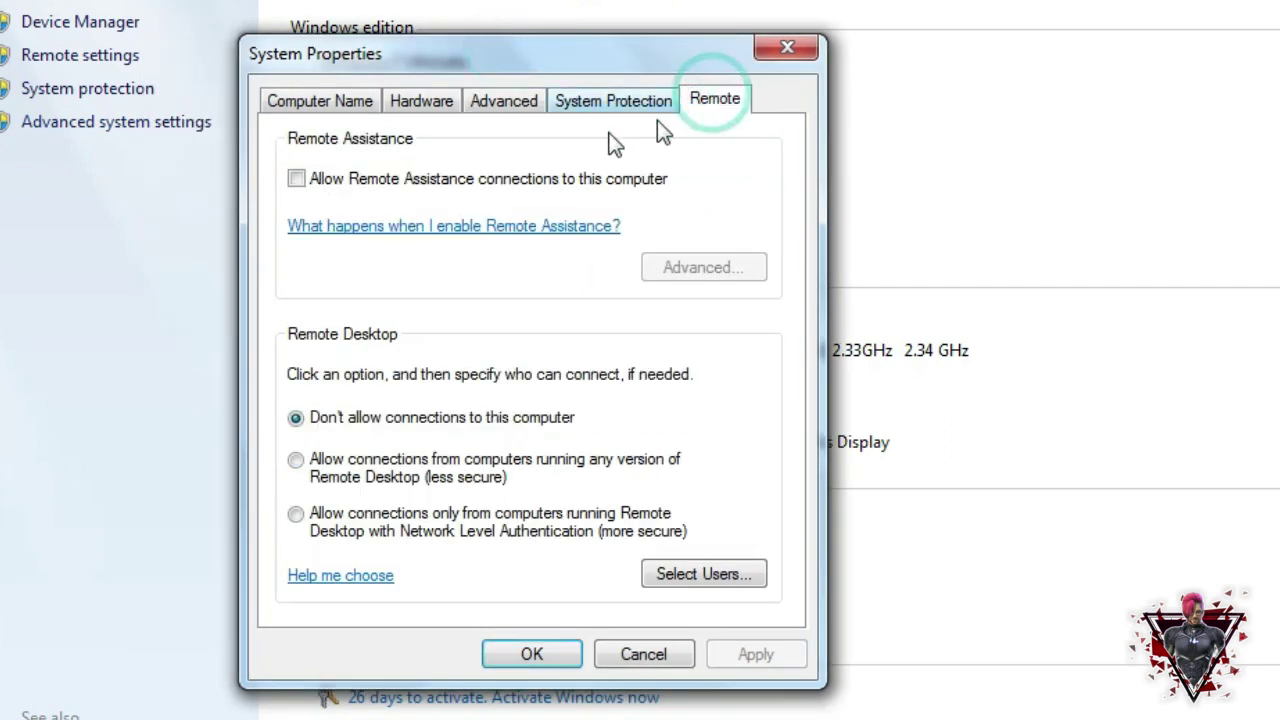
left_click(340, 180)
left_click(325, 178)
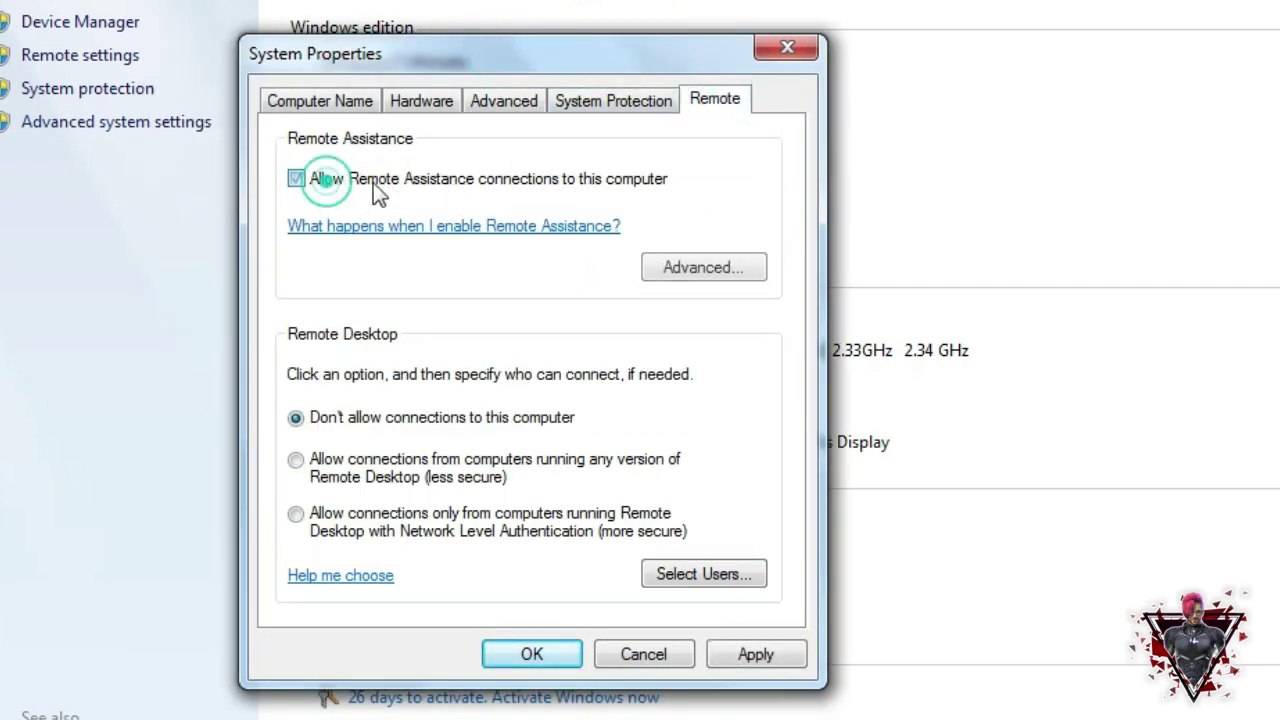
left_click(756, 655)
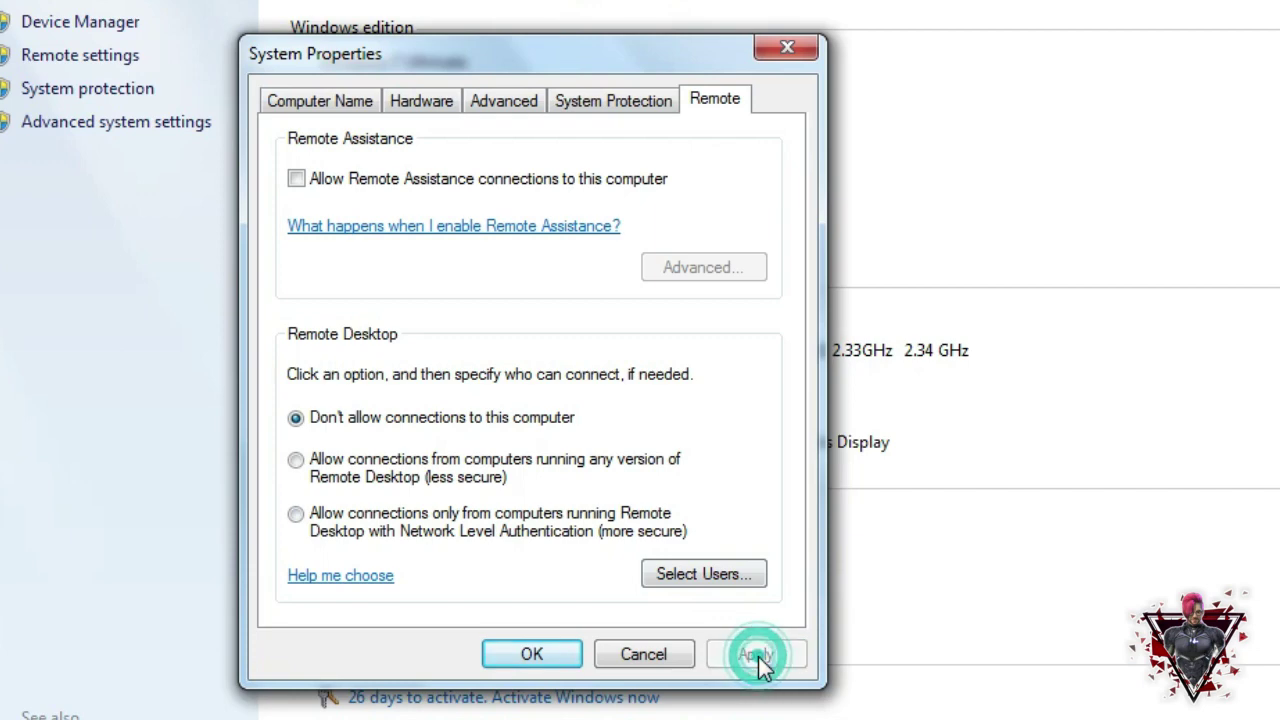
left_click(736, 652)
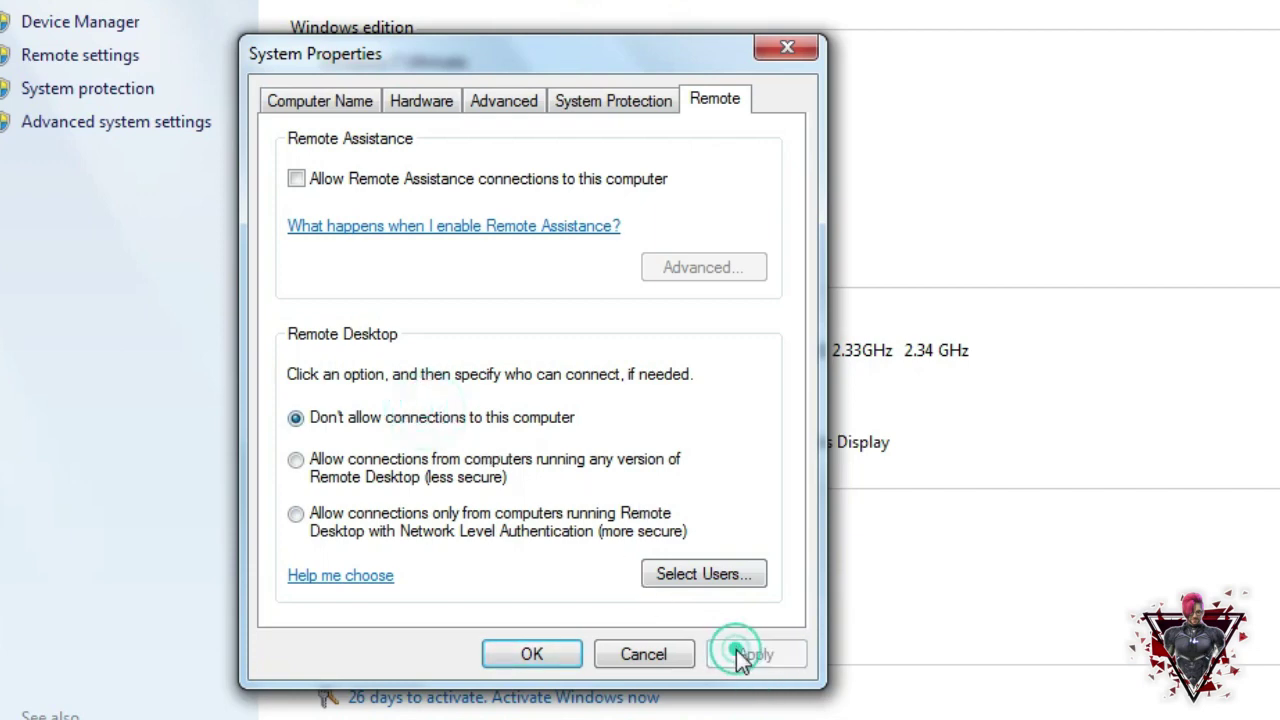
Open the performance settings and apply the visual effects option "Let Windows choose what's best for my computer".
left_click(610, 100)
left_click(504, 100)
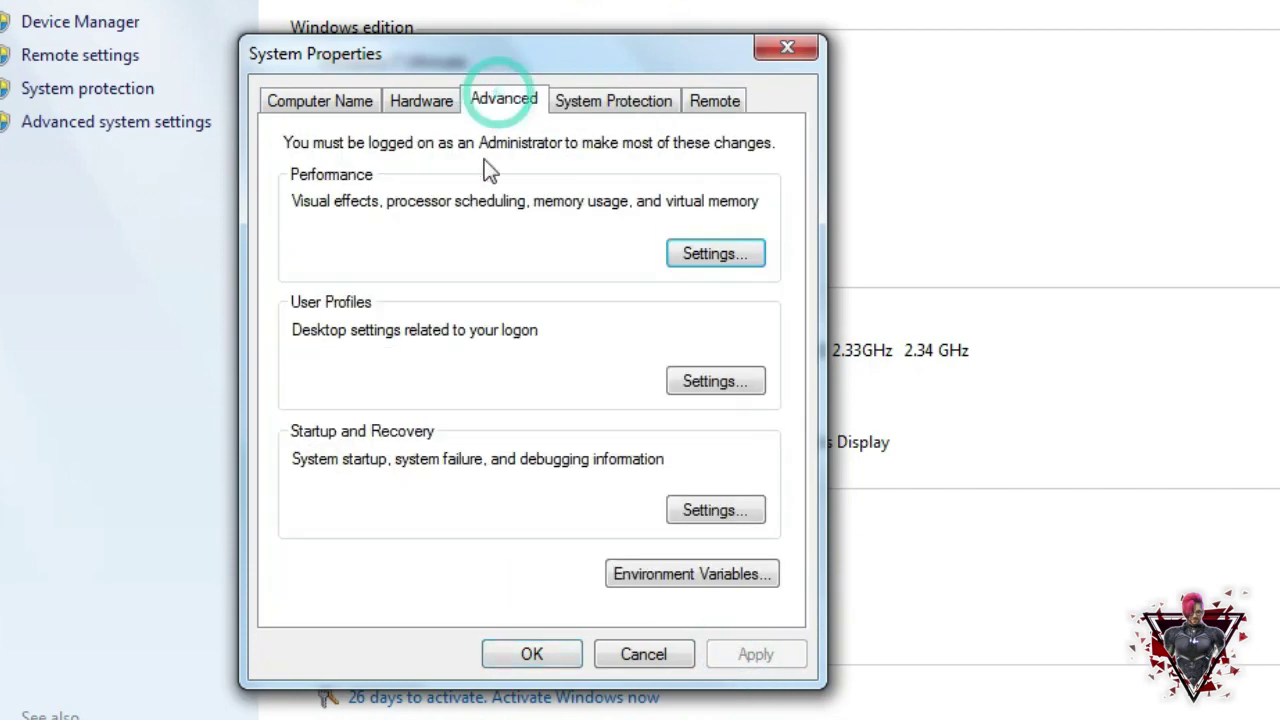
left_click(730, 255)
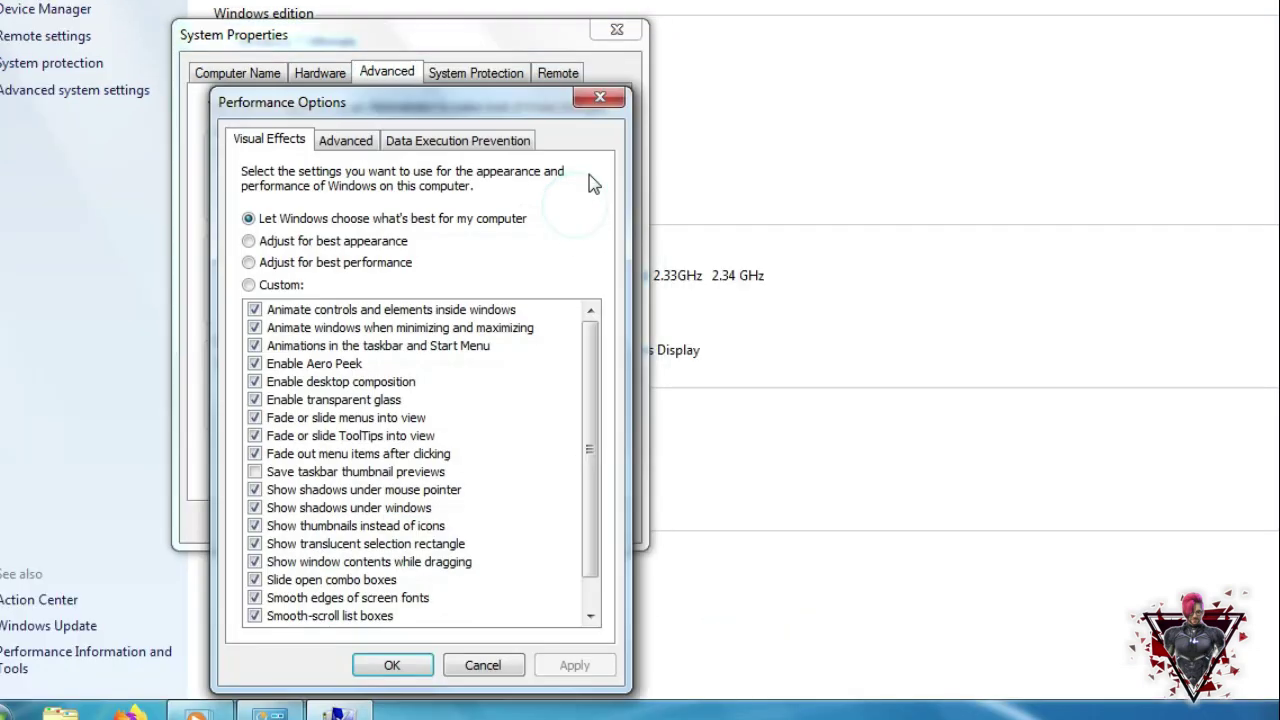
left_click(318, 262)
left_click(330, 220)
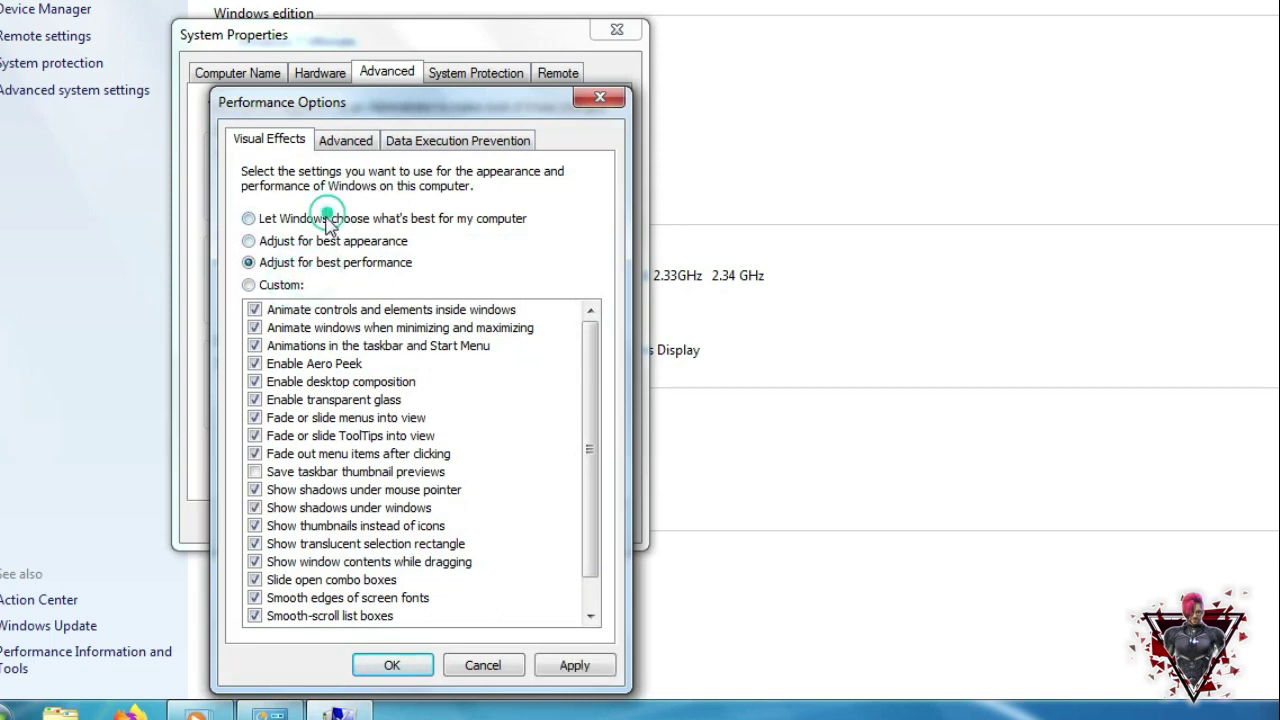
left_click(338, 263)
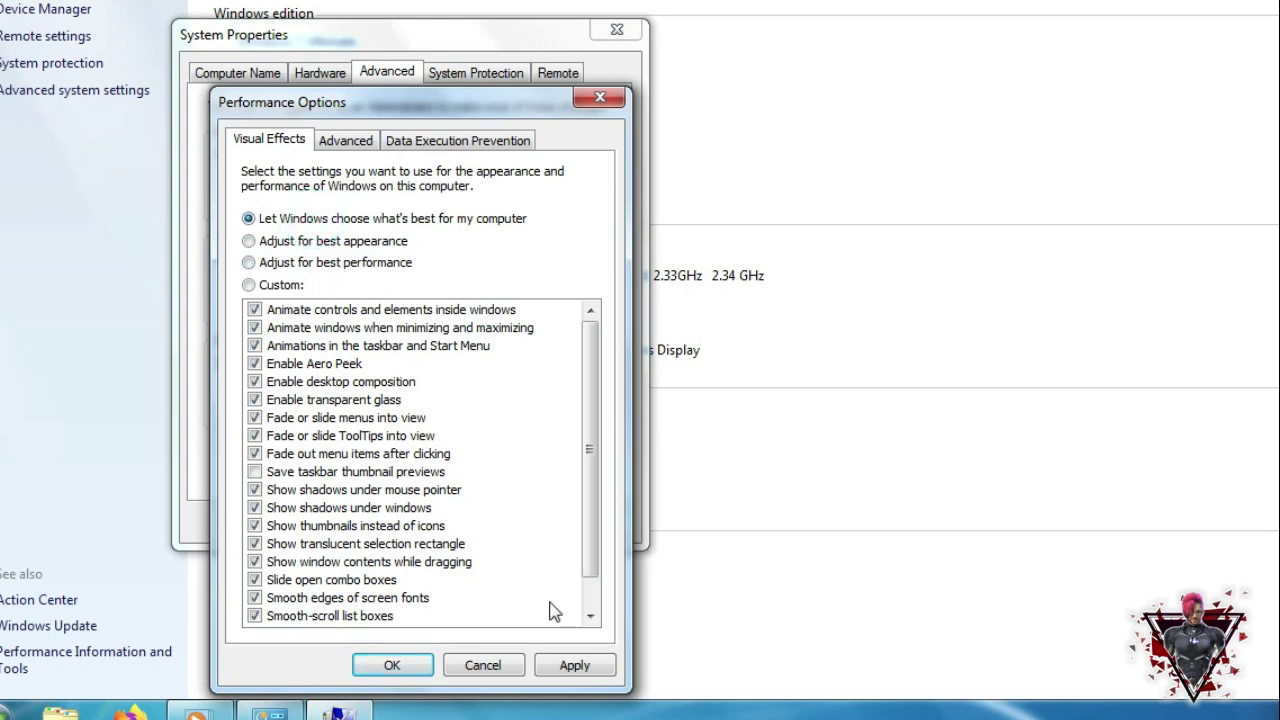
left_click(574, 674)
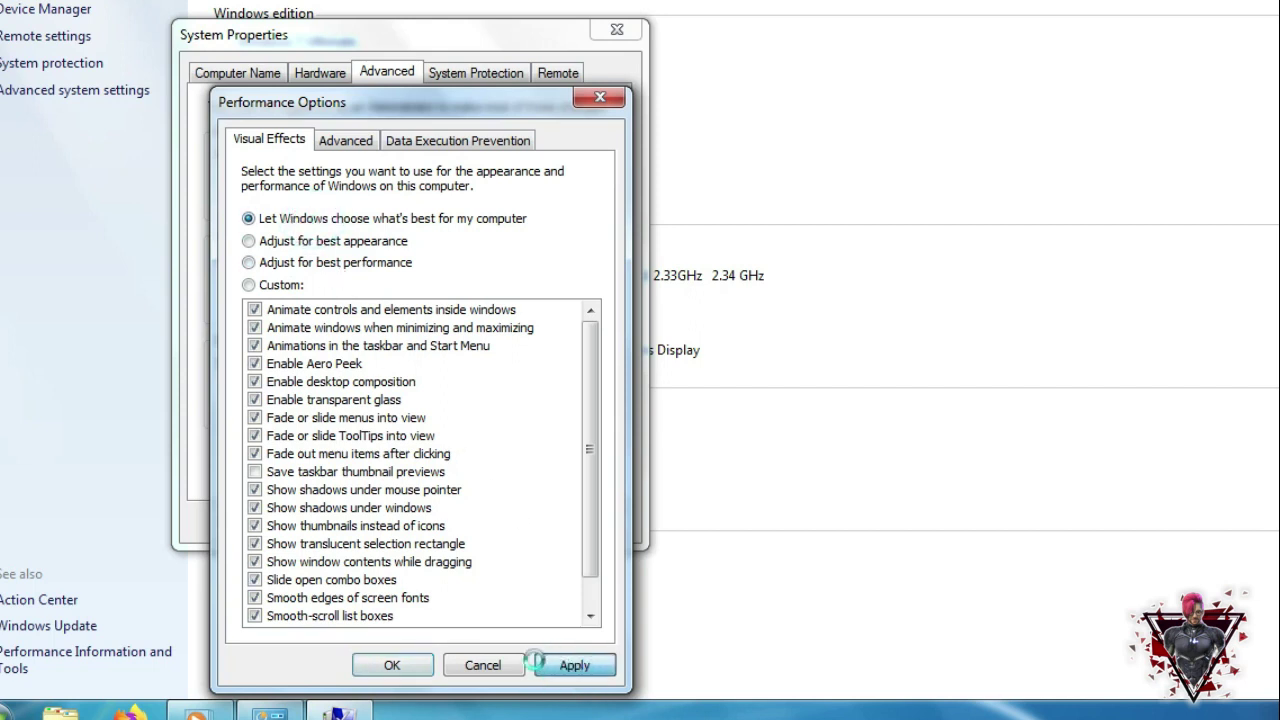
Confirm automatic paging file management for all drives in the virtual memory settings, and close Performance Options and System Properties.
left_click(434, 148)
left_click(344, 138)
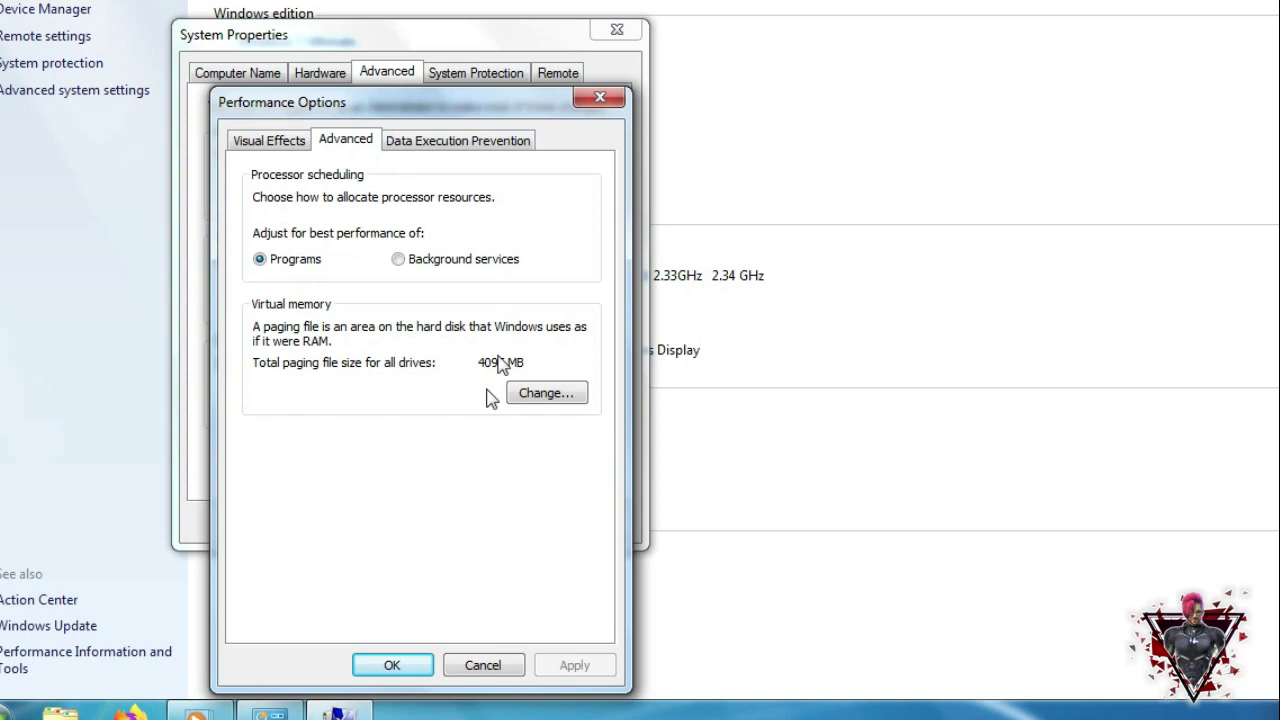
left_click(544, 394)
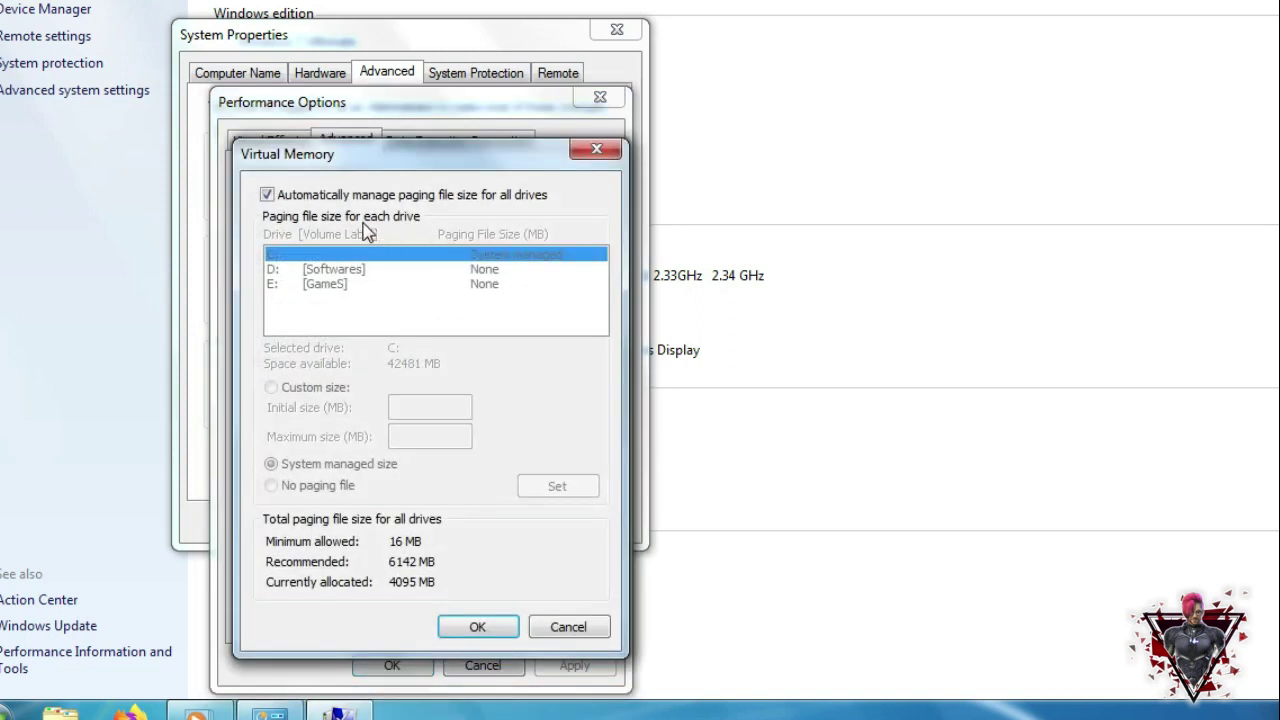
left_click(345, 195)
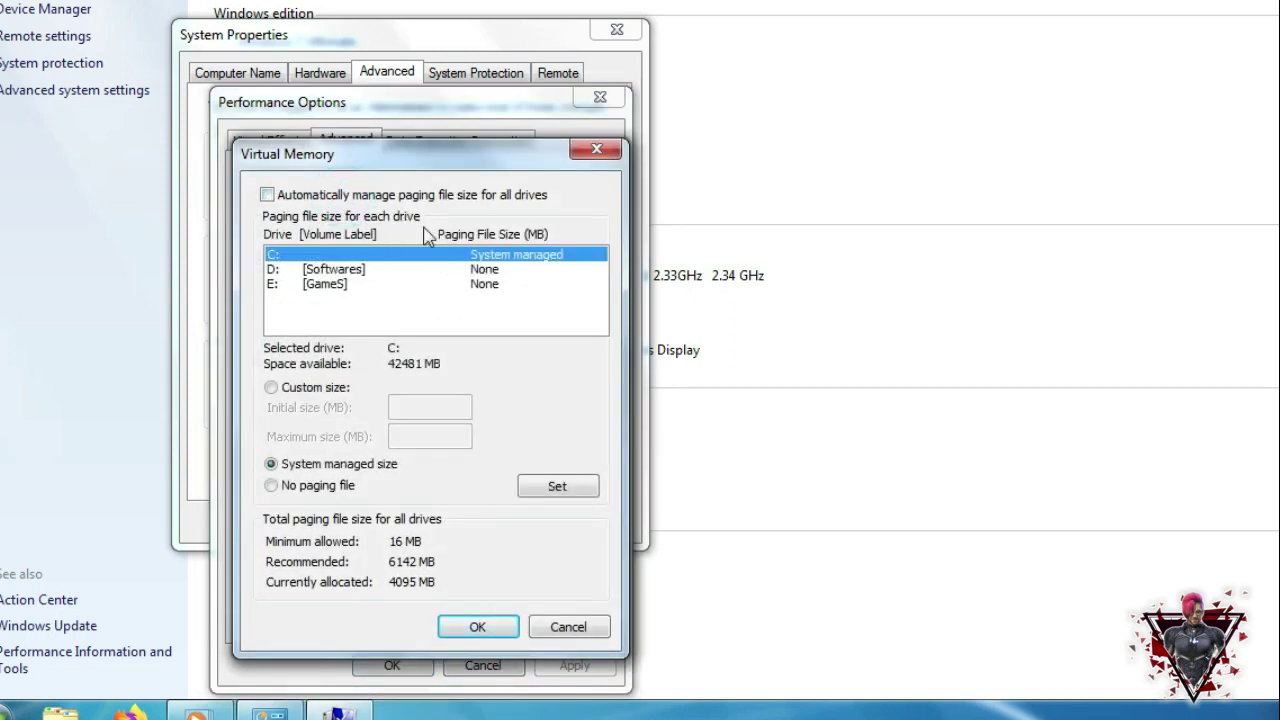
left_click(379, 197)
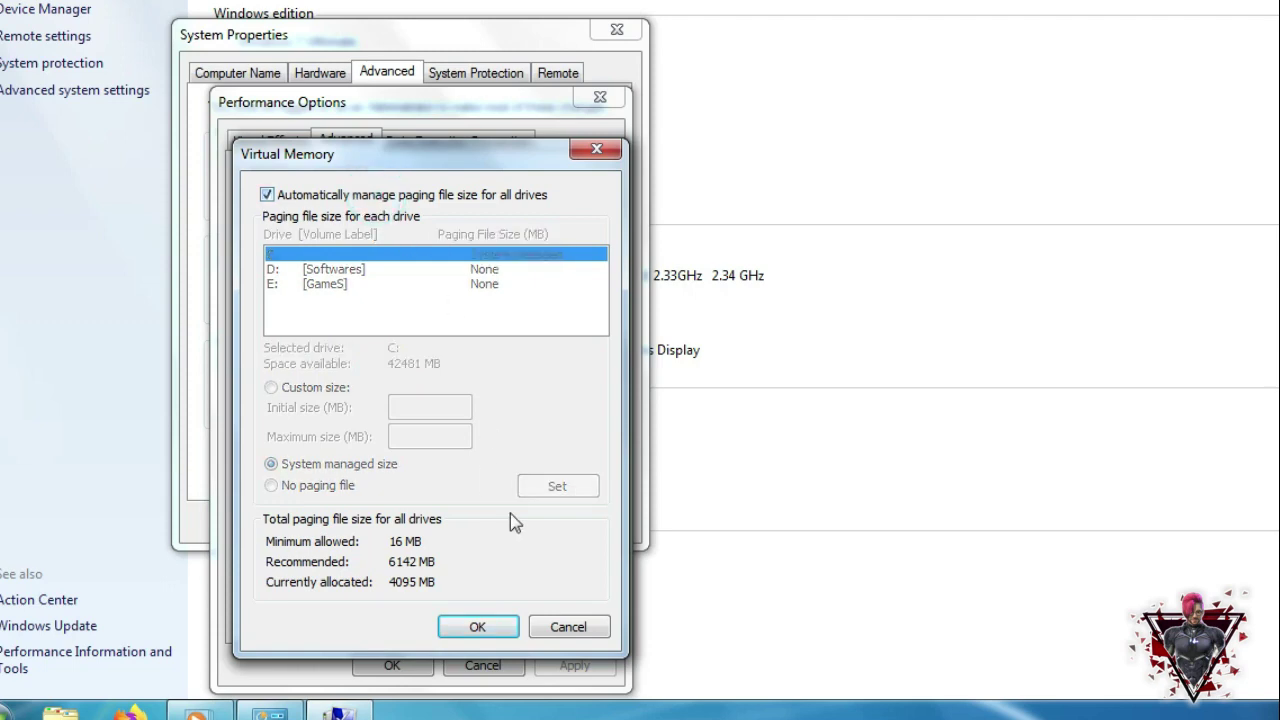
left_click(490, 626)
left_click(920, 380)
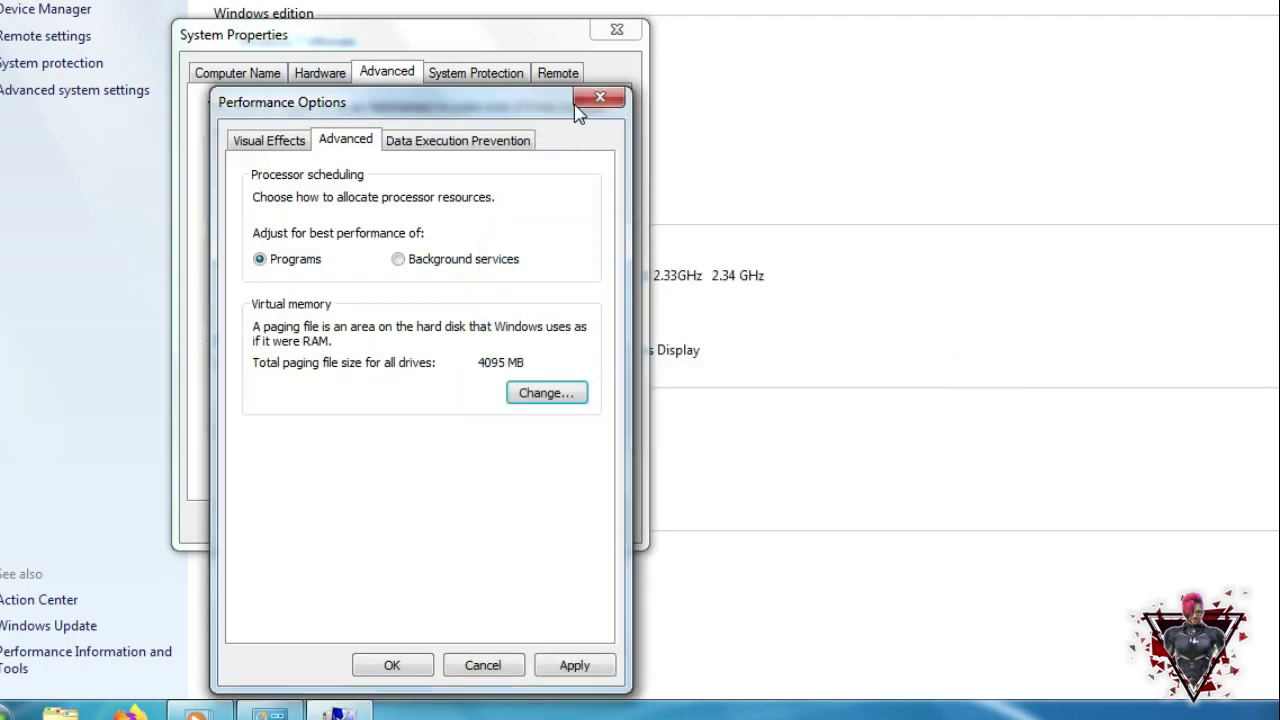
left_click(598, 97)
left_click(551, 130)
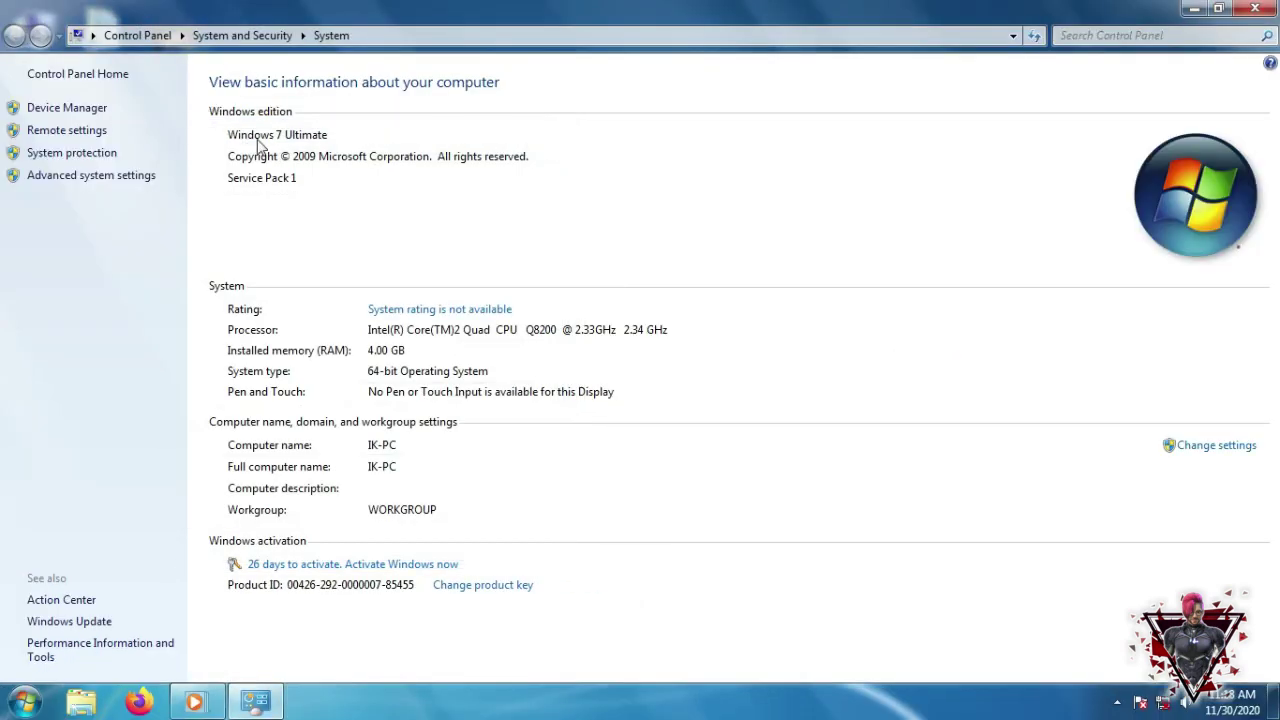
Reopen System Properties to review its advanced, hardware and remote settings, and close it.
left_click(78, 156)
left_click(330, 186)
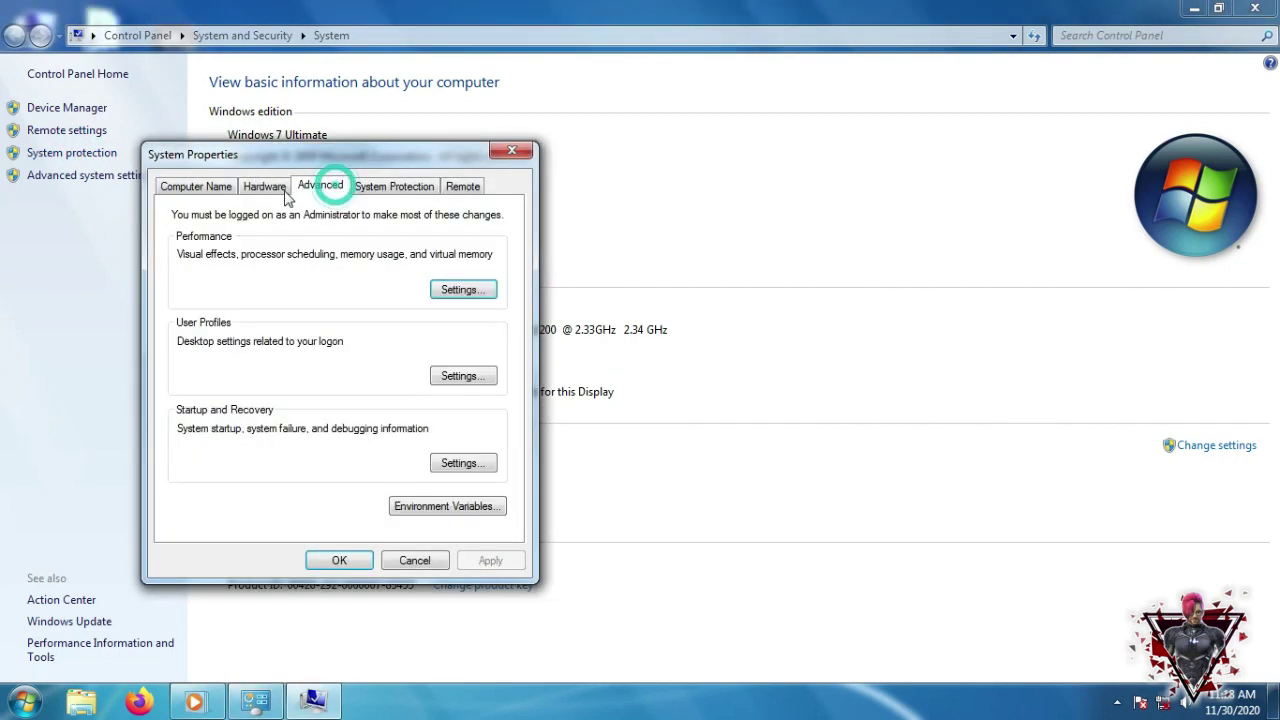
left_click(266, 187)
left_click(209, 108)
left_click(518, 104)
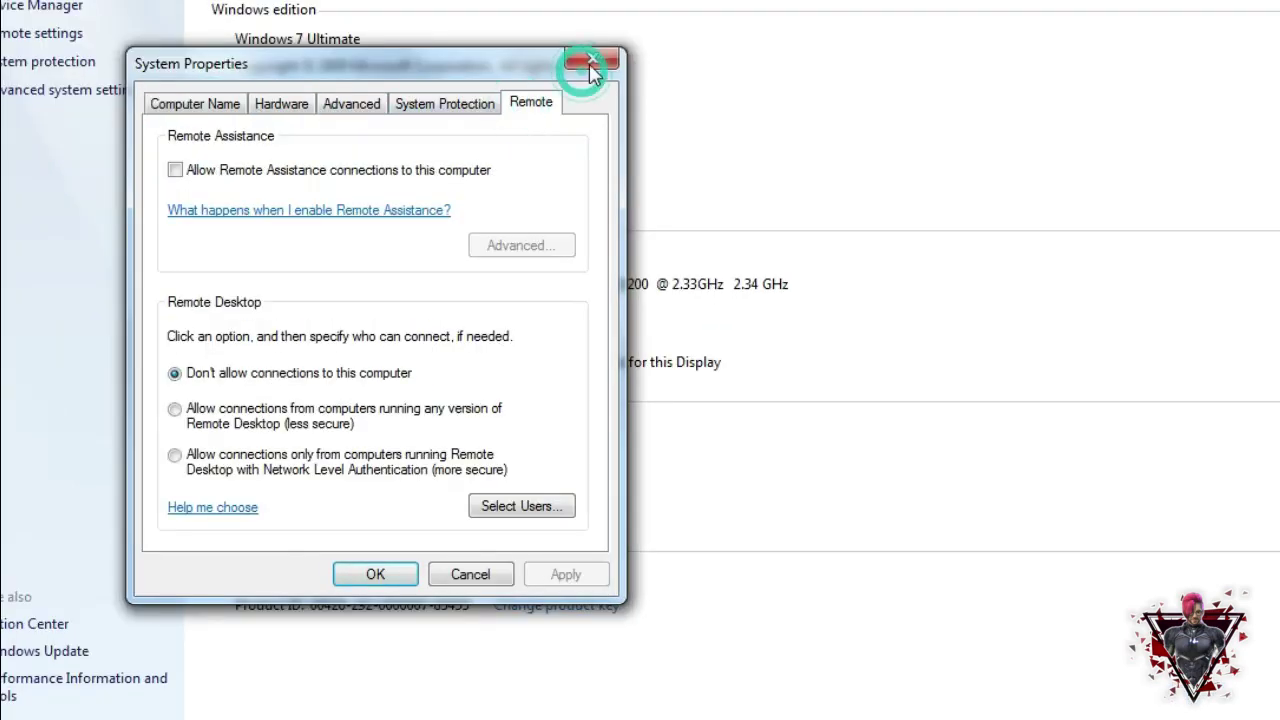
left_click(591, 63)
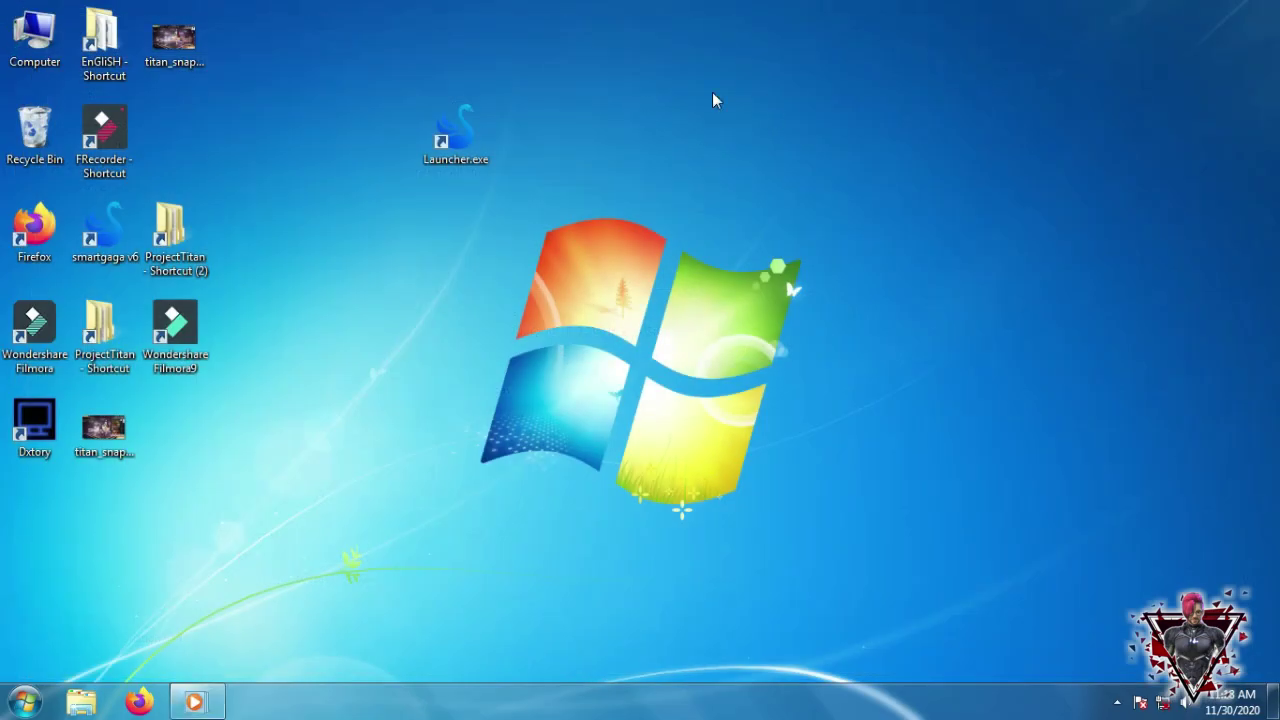
Apply the High Contrast White theme in the desktop personalization settings and close the window.
right_click(712, 92)
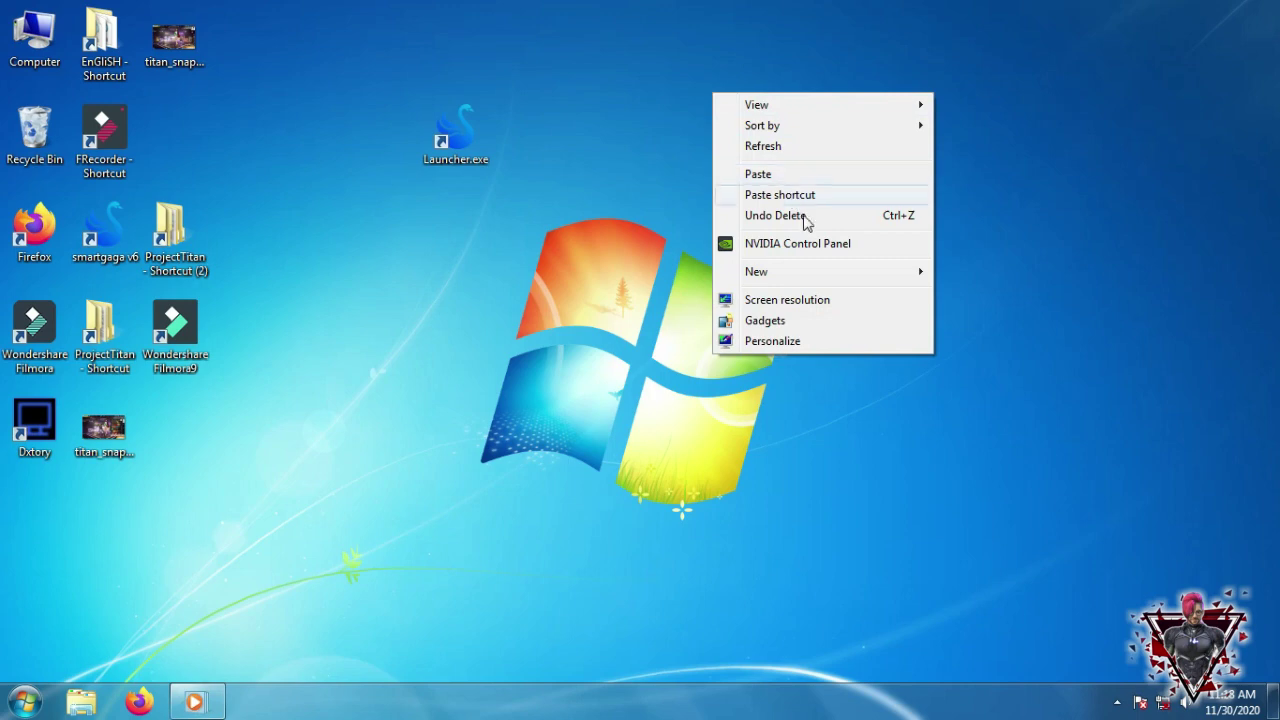
left_click(800, 342)
scroll(871, 320, "down", 1)
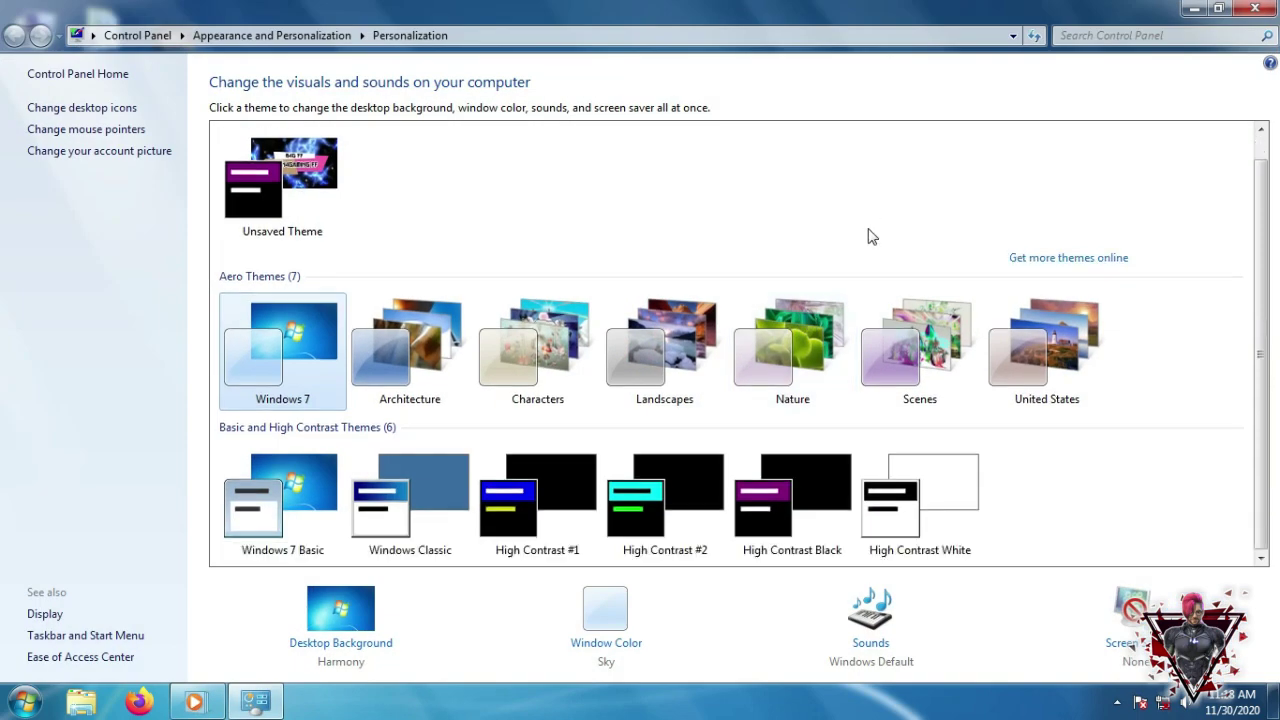
left_click(926, 519)
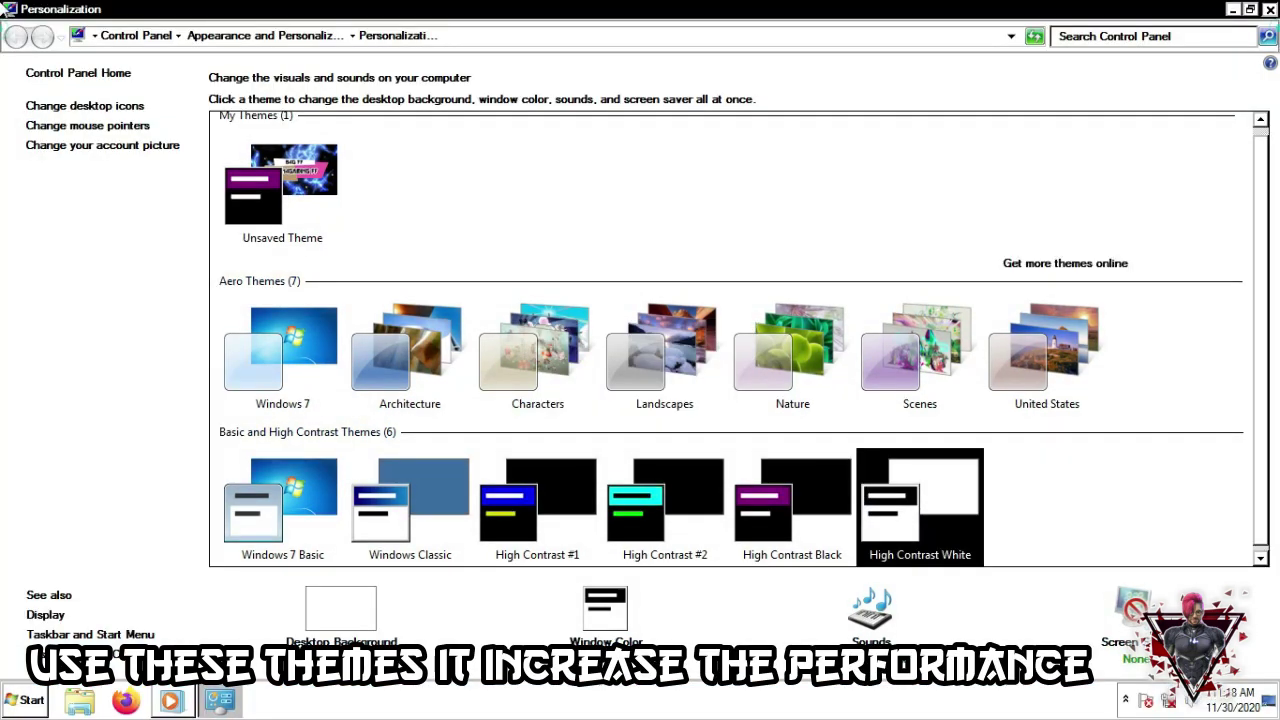
key("alt+F4")
Reopen the personalization settings from the desktop and apply the High Contrast Black theme.
right_click(980, 77)
right_click(1008, 114)
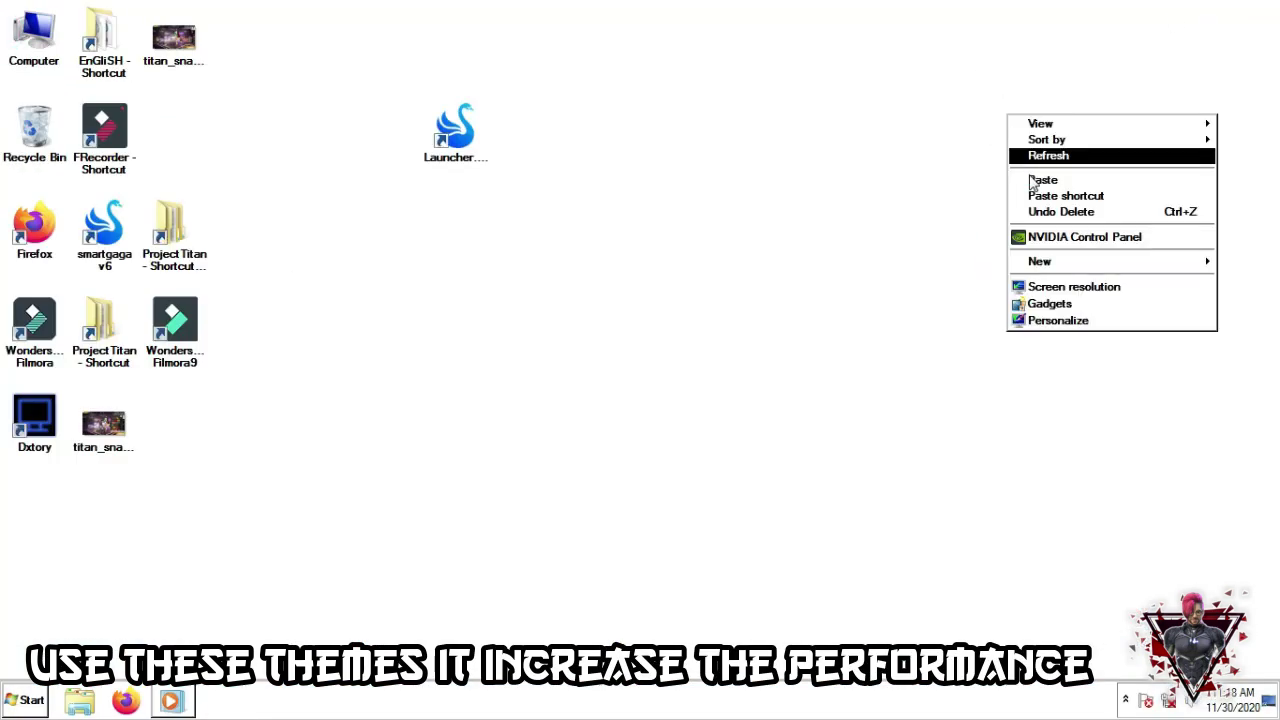
left_click(1051, 321)
left_click(838, 494)
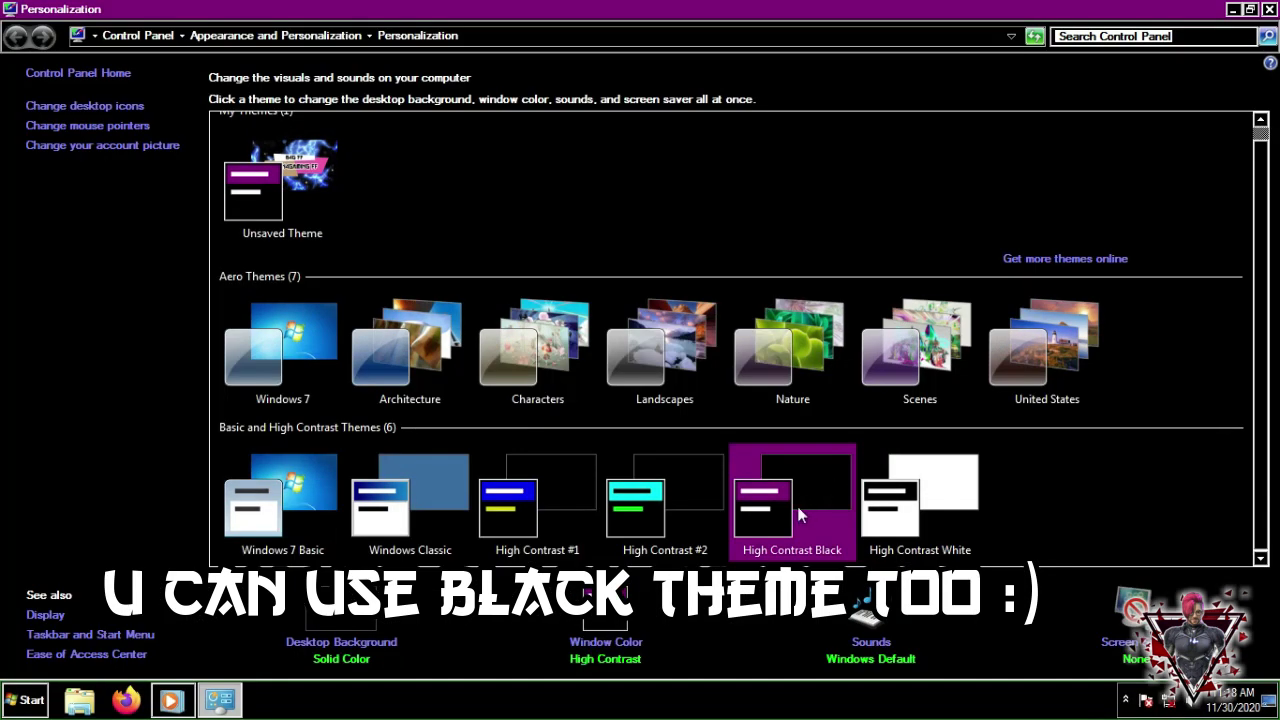
Open the mouse pointer options, lower the pointer speed to the middle of its range and apply the change.
left_click(95, 124)
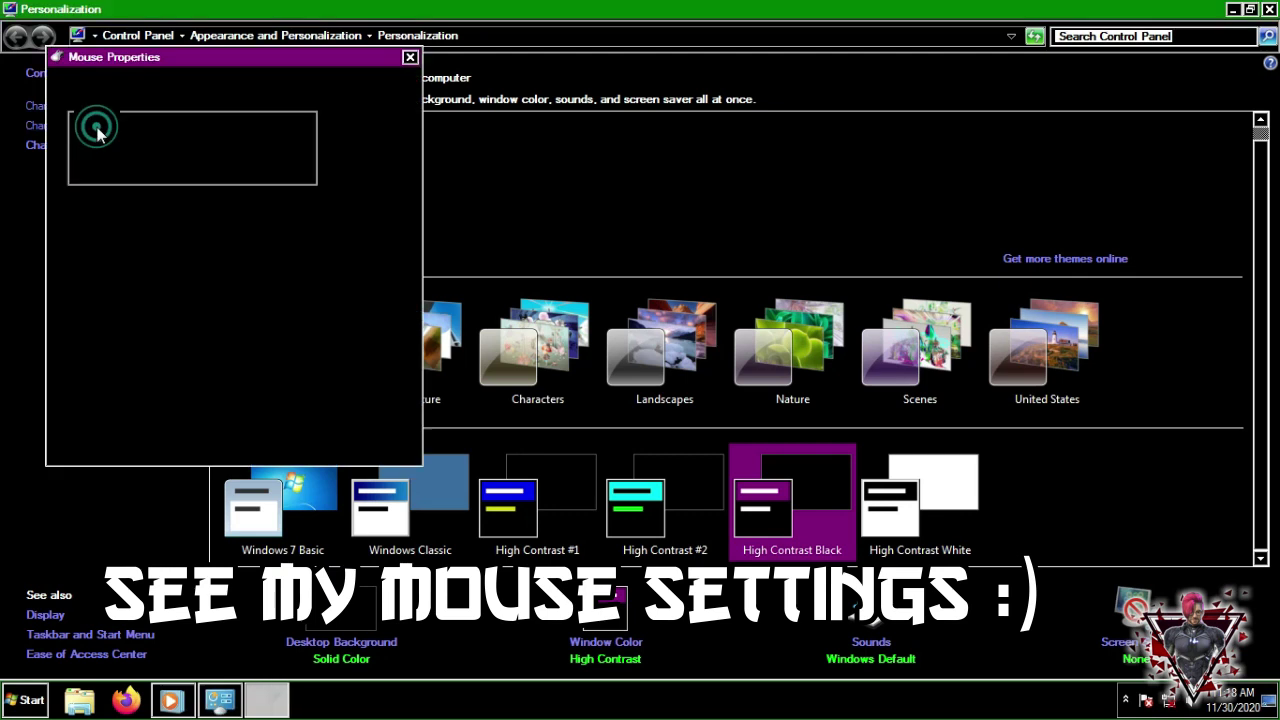
left_click(172, 86)
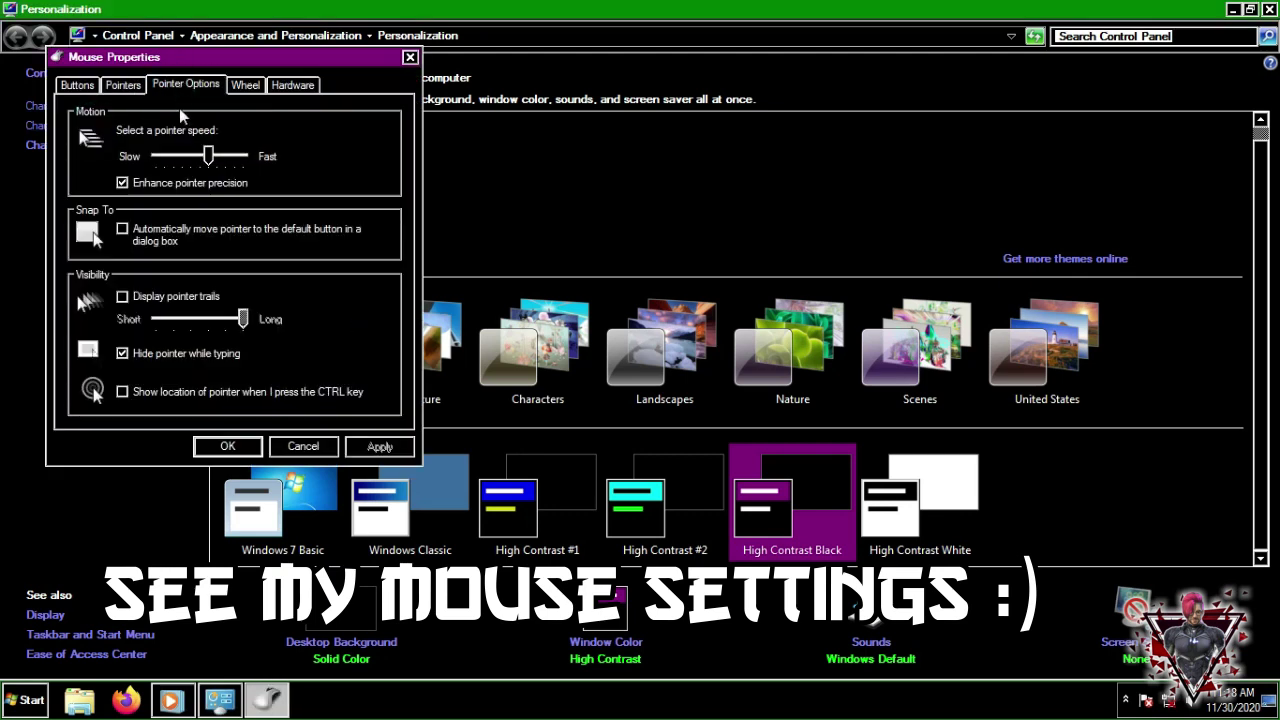
mouse_move(209, 157)
left_mouse_down()
mouse_move(167, 173)
mouse_move(206, 176)
left_mouse_up()
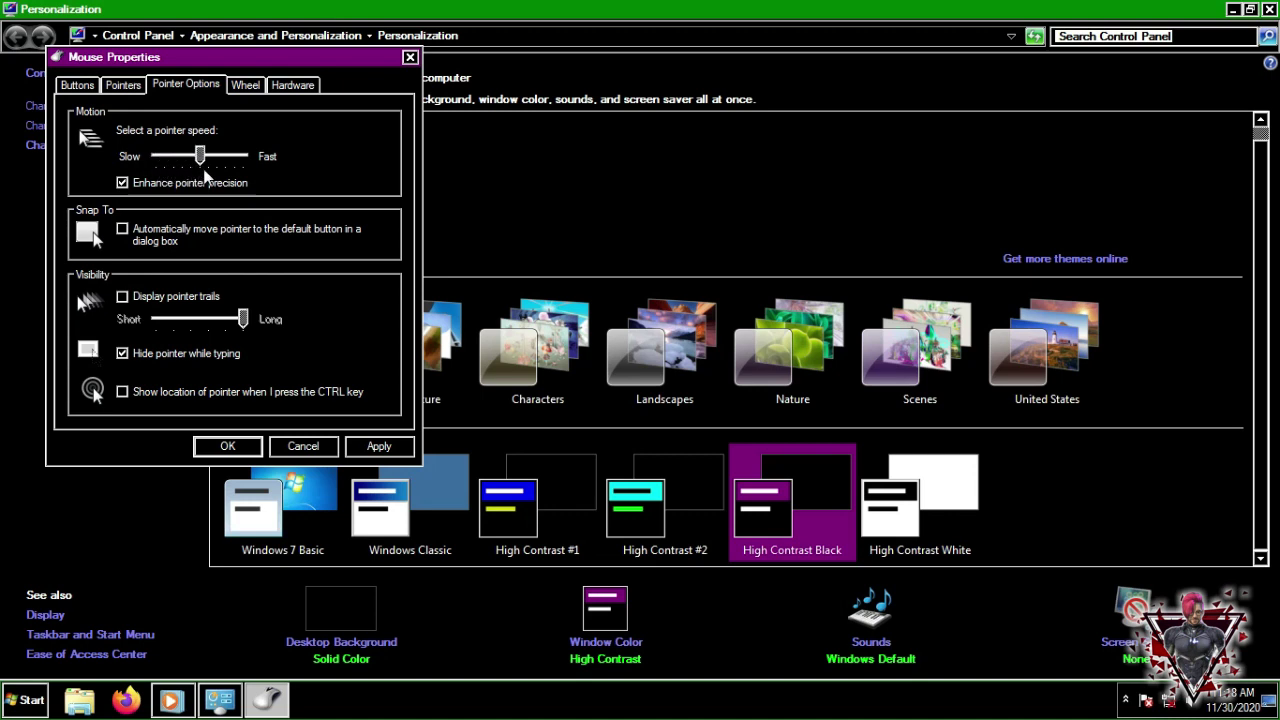
left_click(362, 446)
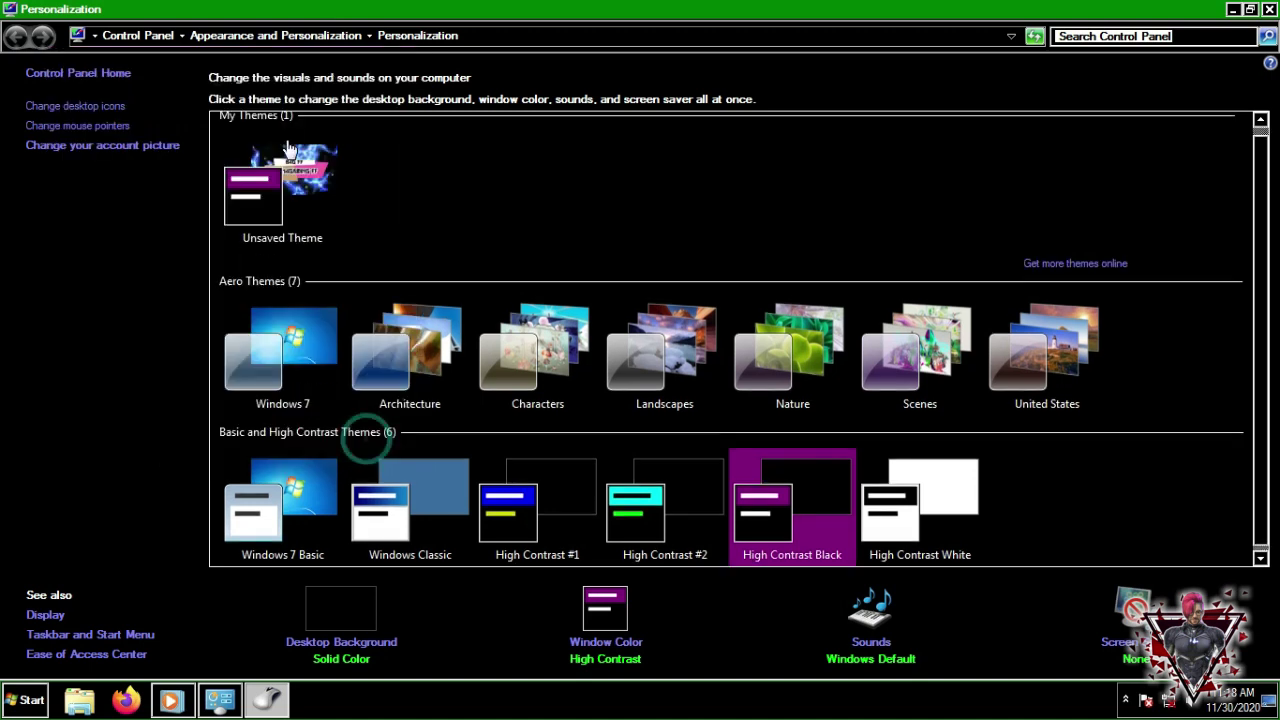
Open the mouse pointer settings, review the wheel, hardware, pointers and buttons settings, and close Mouse Properties.
left_click(97, 124)
left_click(246, 86)
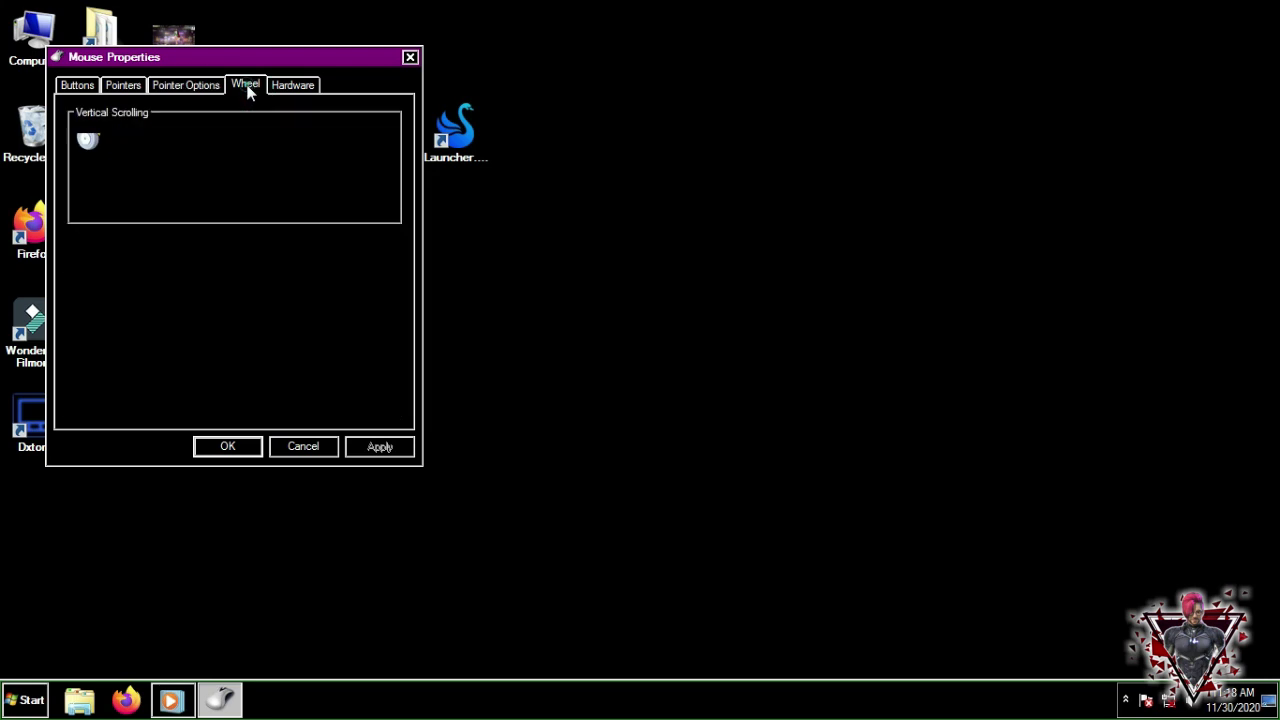
left_click(290, 86)
left_click(124, 85)
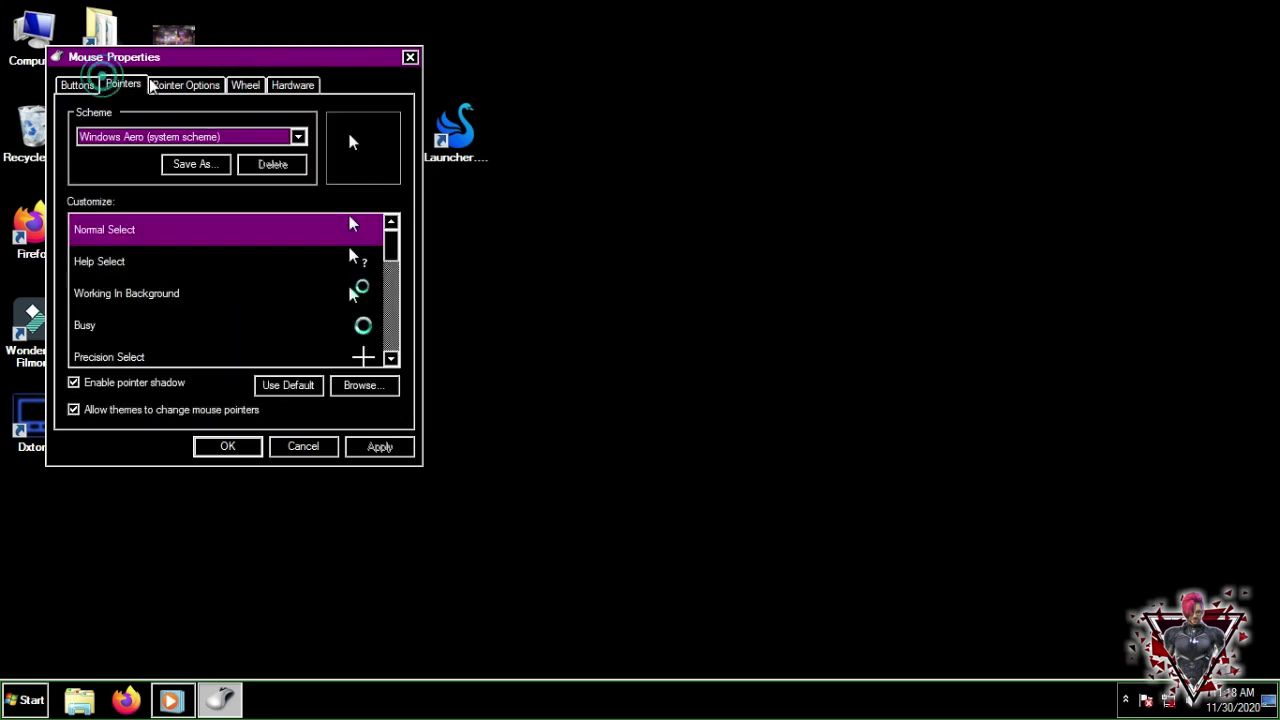
left_click(78, 84)
left_click(410, 58)
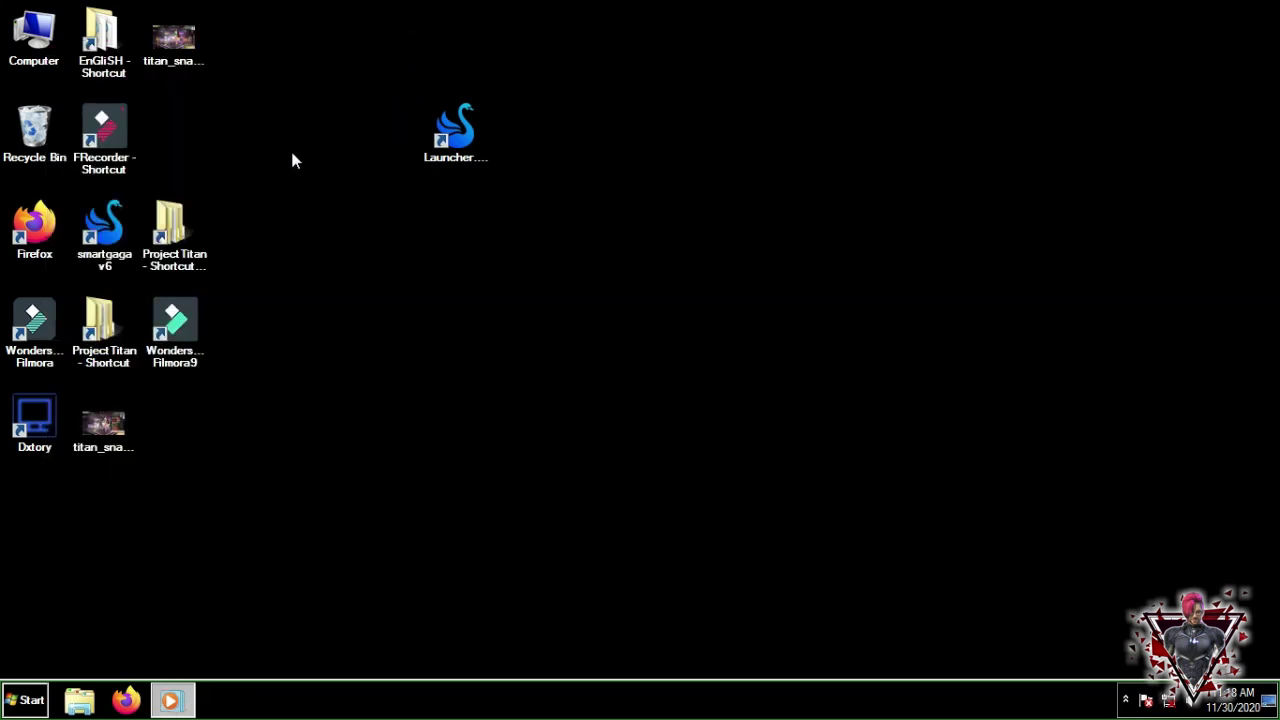
Disable visual themes in the compatibility settings of the Launcher.exe desktop shortcut, apply the change and close its properties.
right_click(291, 158)
right_click(337, 200)
right_click(481, 142)
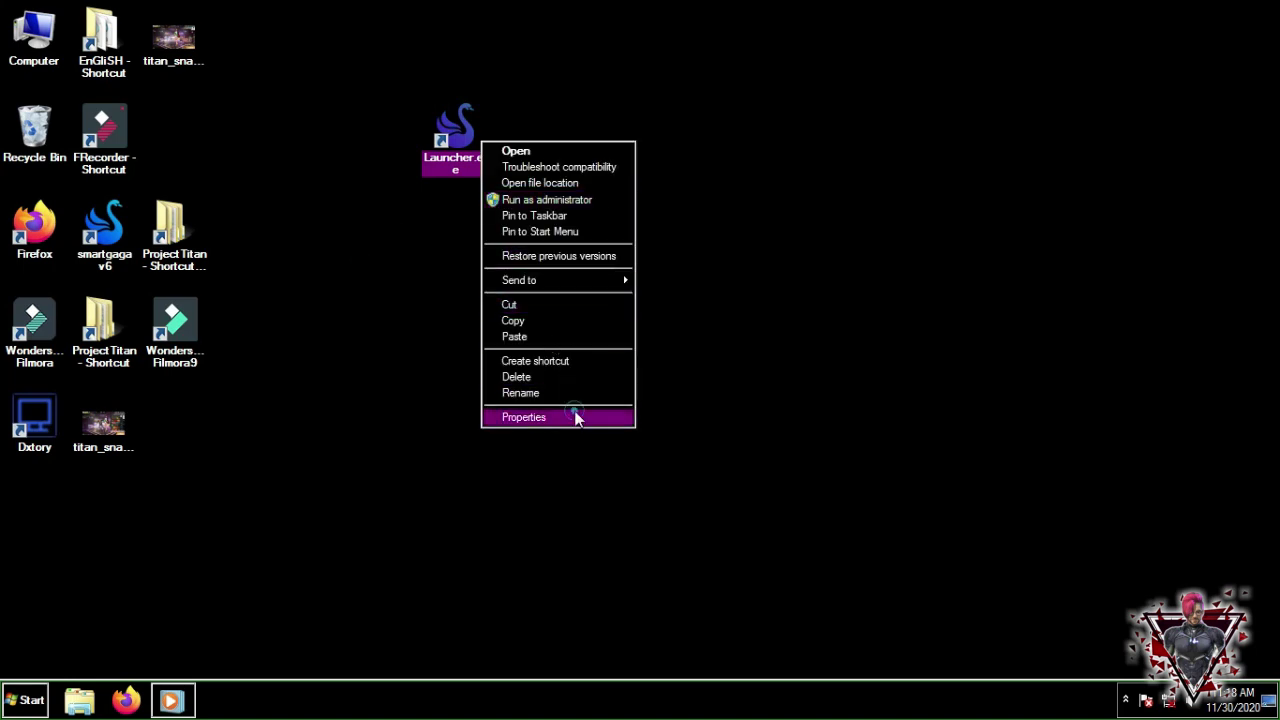
left_click(574, 414)
left_click(779, 100)
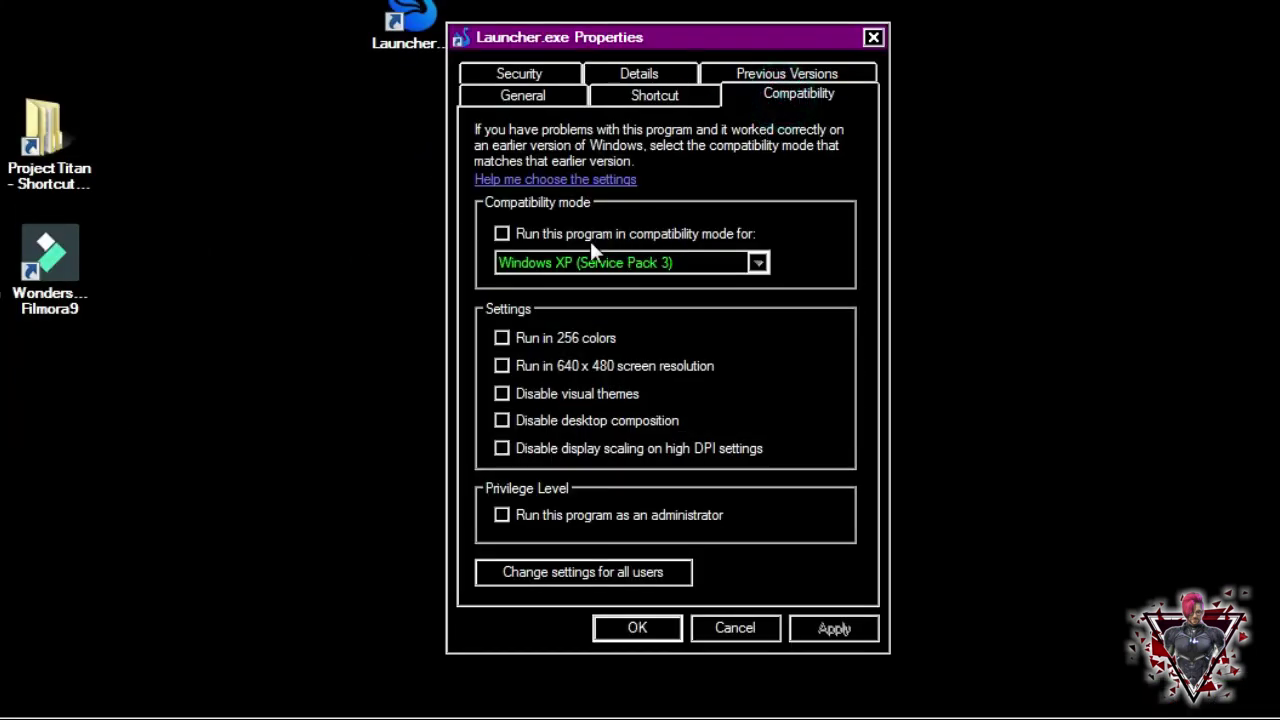
left_click(578, 395)
left_click(837, 625)
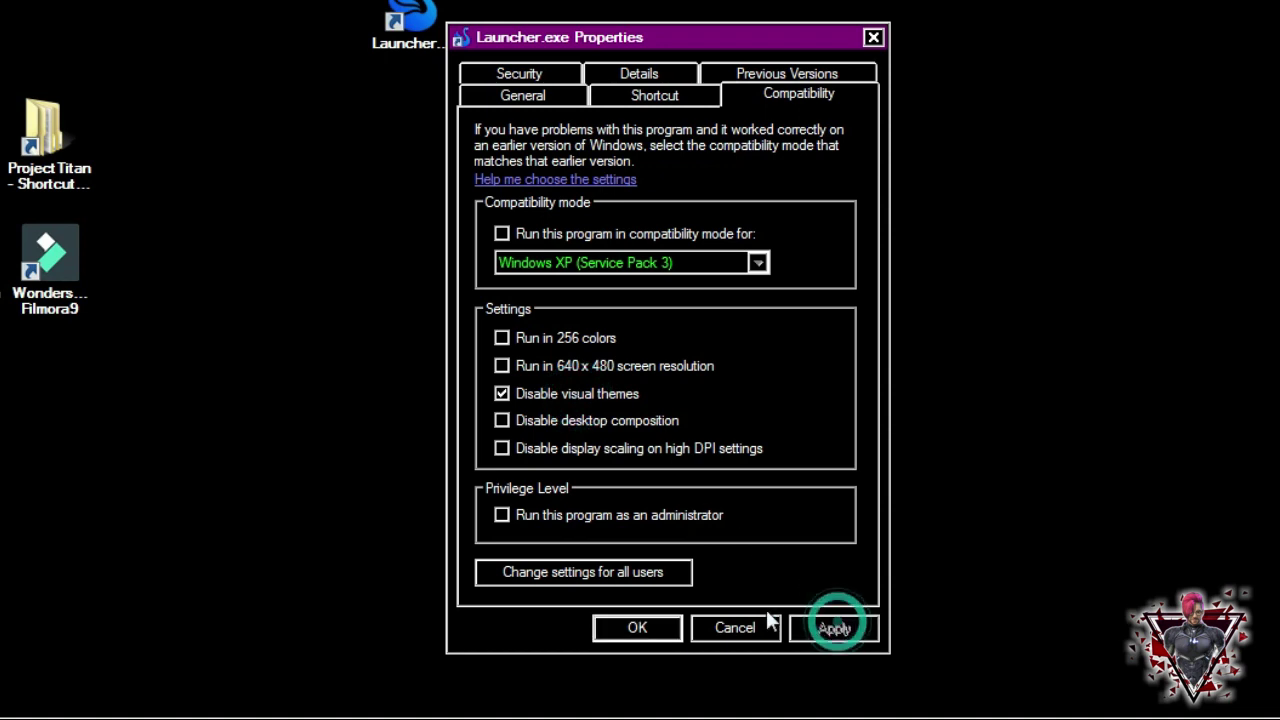
left_click(651, 625)
right_click(601, 170)
left_click(627, 211)
right_click(627, 211)
left_click(660, 248)
key("super")
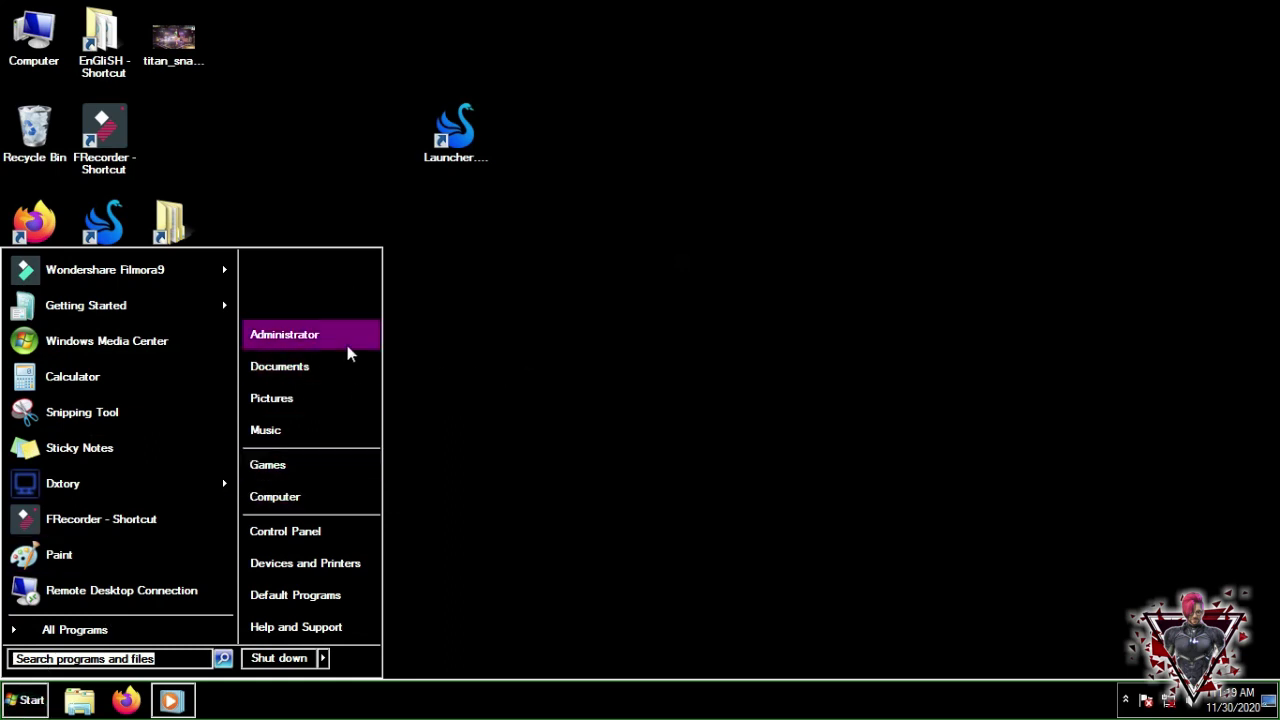
left_click(458, 300)
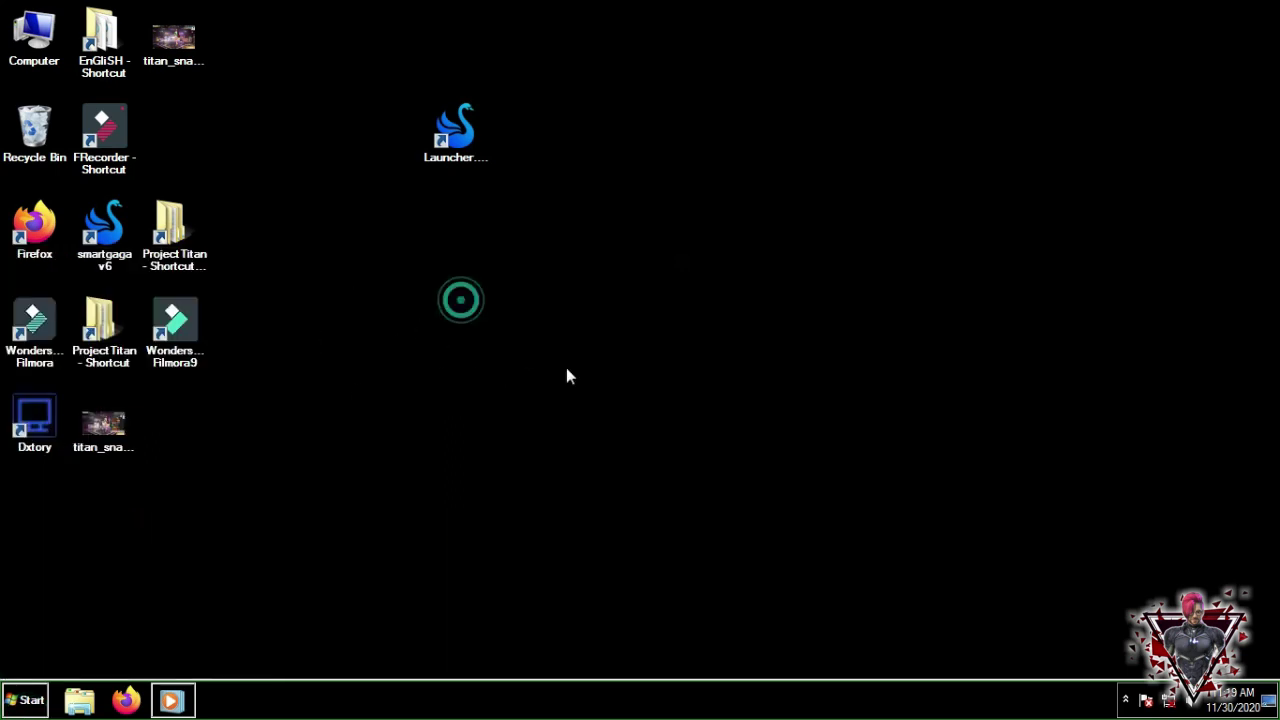
left_click(1125, 699)
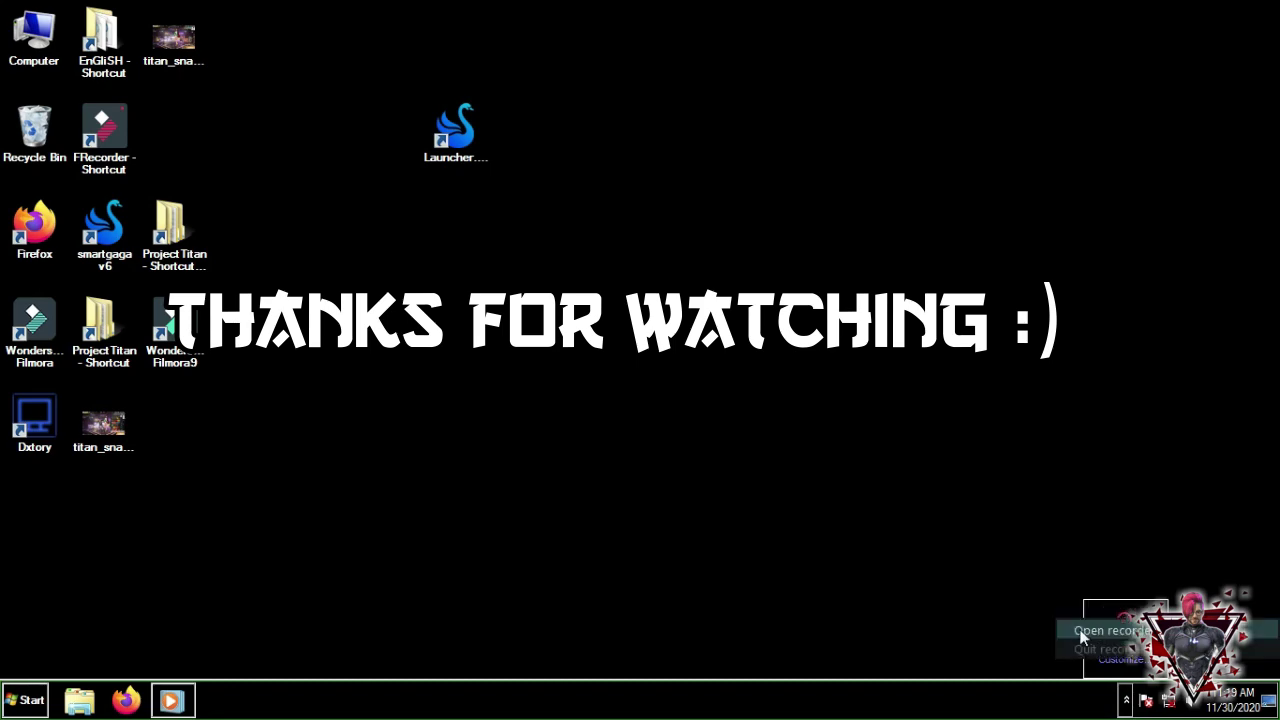